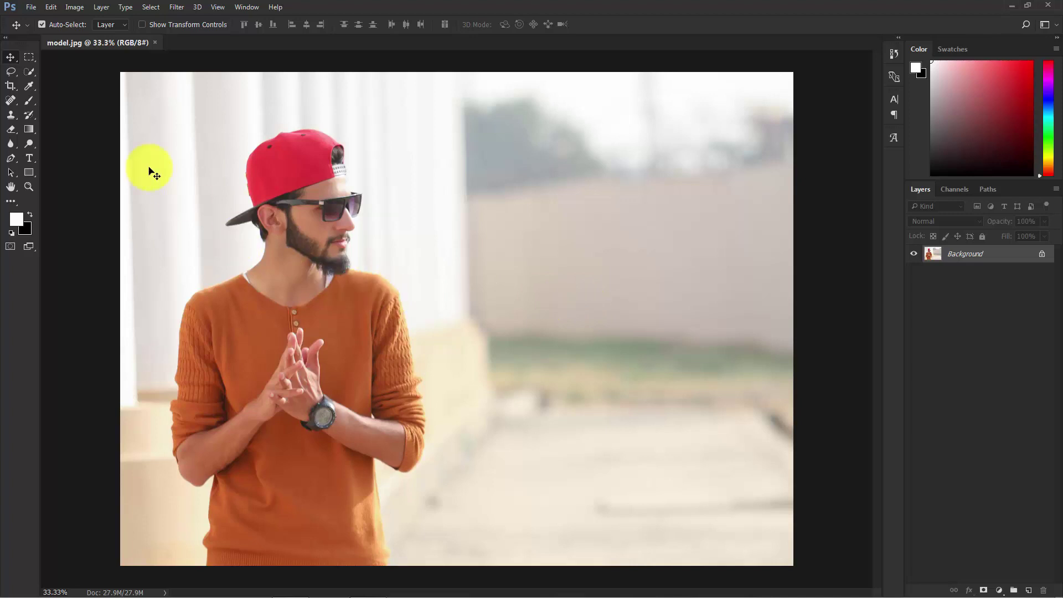
- Select the man in the photo with the Quick Selection tool, covering his cap, face, shirt and arms
click(31, 69)
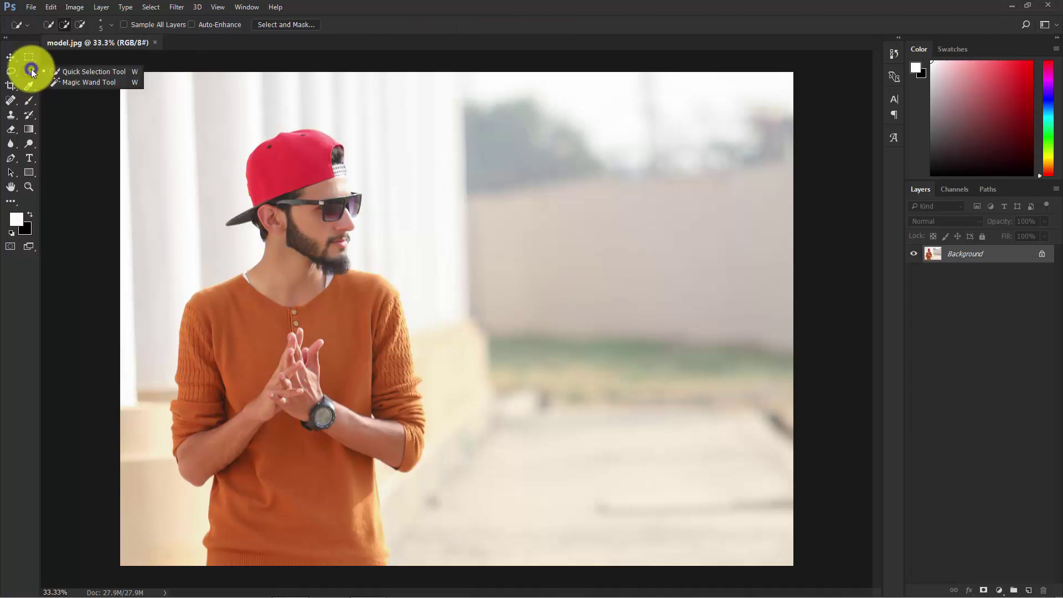
click(104, 71)
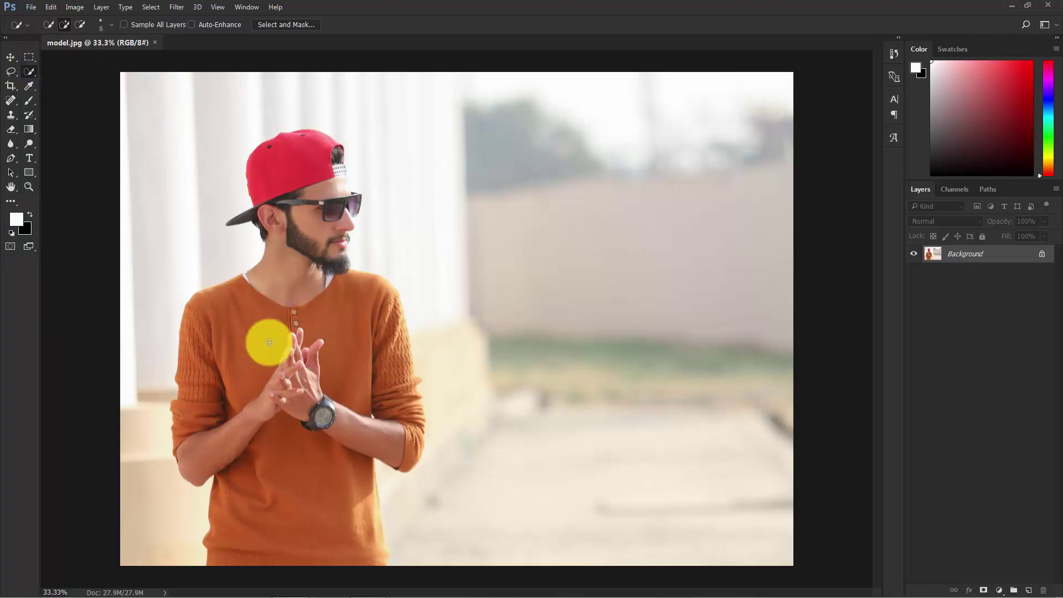
mouse_move(273, 331)
mouse_down()
mouse_move(268, 368)
mouse_move(287, 363)
mouse_move(275, 500)
mouse_move(230, 375)
mouse_move(265, 332)
mouse_move(347, 340)
mouse_move(379, 368)
mouse_move(393, 404)
mouse_move(322, 299)
mouse_move(309, 218)
mouse_move(264, 232)
mouse_move(247, 332)
mouse_move(346, 363)
mouse_up()
key(ctrl+plus)
key(ctrl+plus)
key(bracketleft)
key(bracketleft)
key(bracketleft)
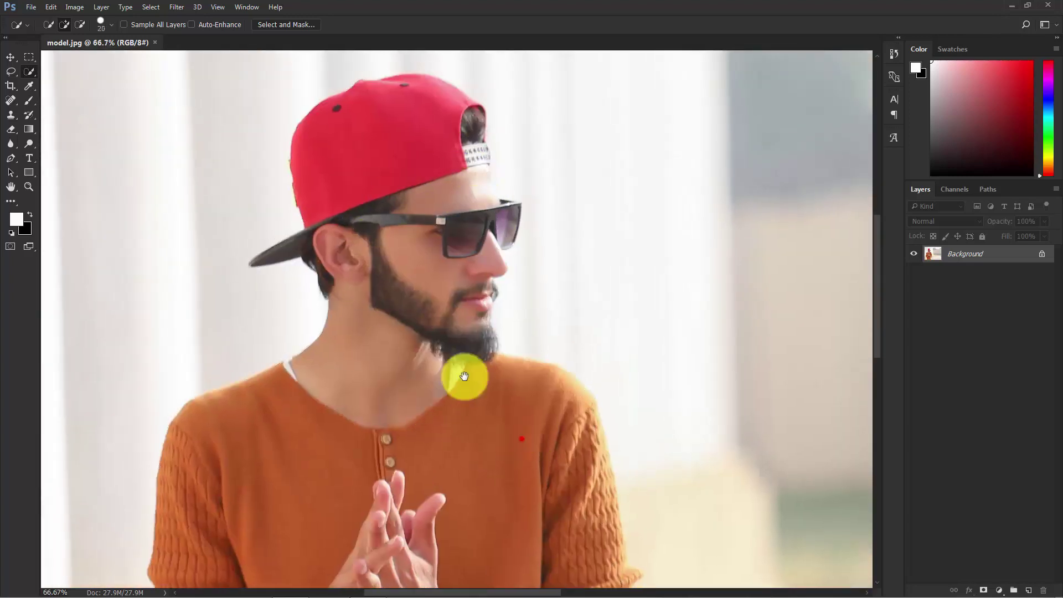
scroll(463, 375, down, 5)
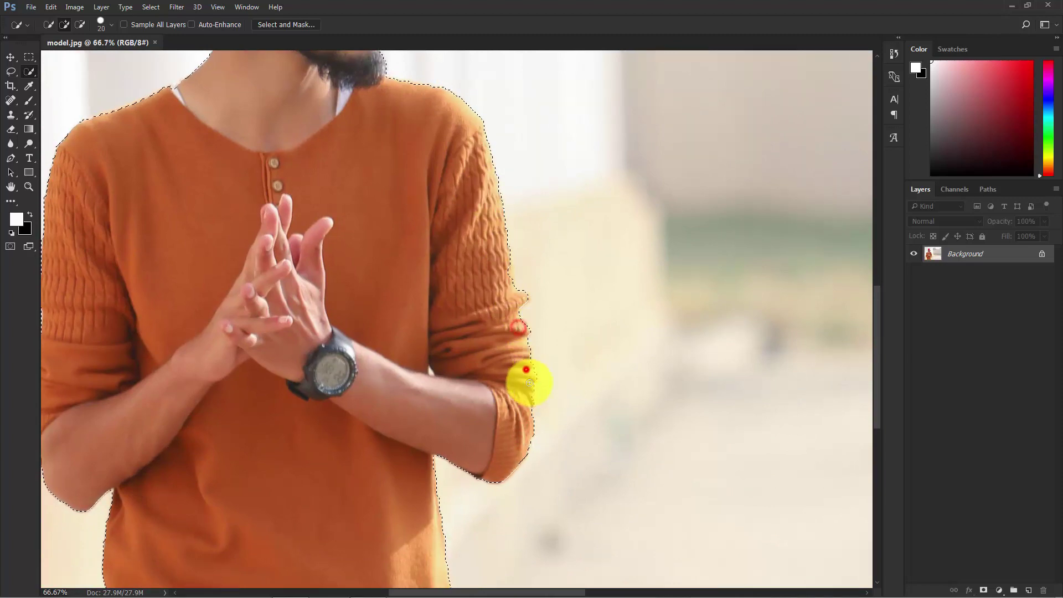
- Refine the selection edge around the lips, nose and sunglasses with a brush size of 5
scroll(368, 318, up, 4)
scroll(367, 318, left, 2)
key(bracketleft)
key(bracketleft)
key(bracketleft)
key(bracketleft)
key(bracketleft)
key(bracketleft)
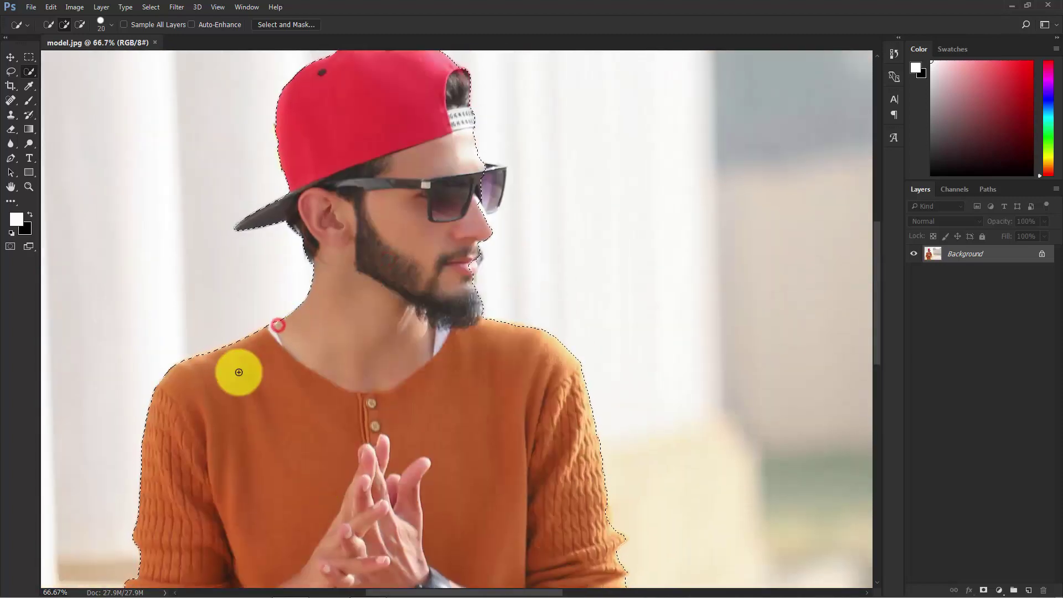
key(ctrl+plus)
key(ctrl+plus)
scroll(254, 288, up, 3)
drag(443, 343, 446, 320)
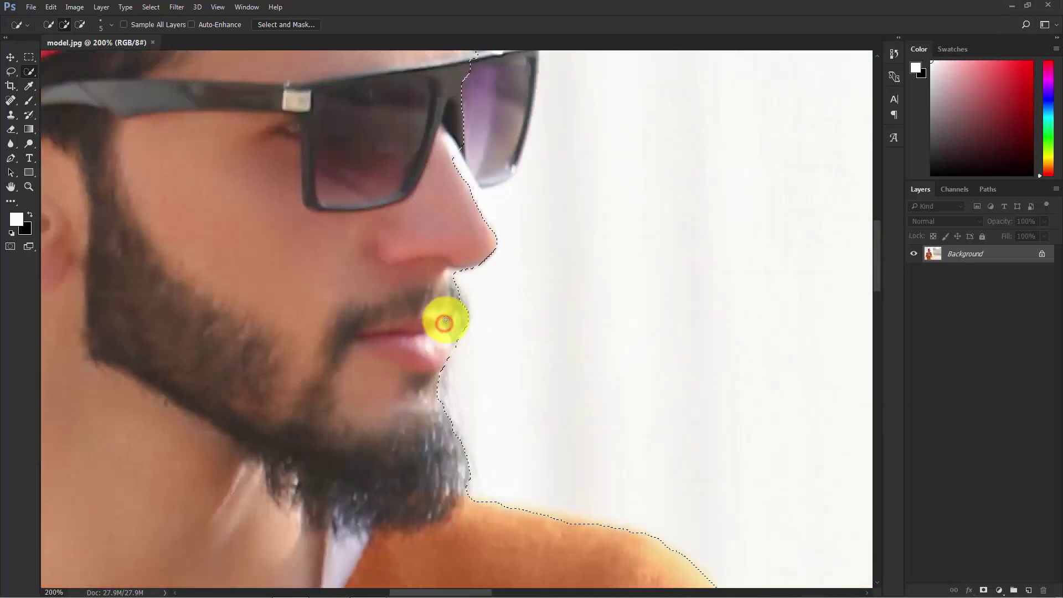
scroll(449, 294, up, 3)
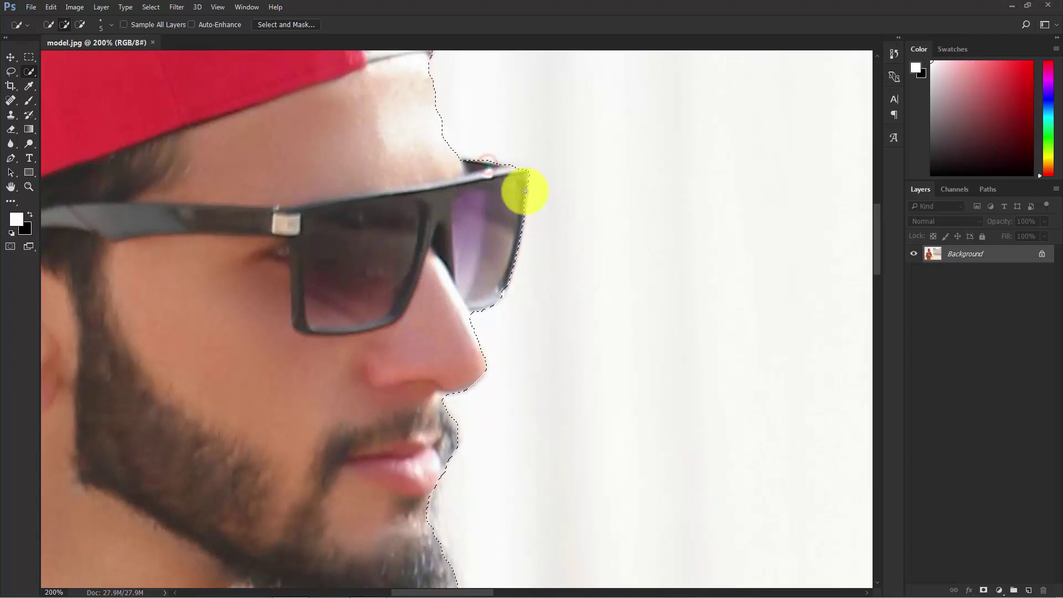
- Refine the selection along the forehead and the edge of the red cap
scroll(423, 292, up, 10)
scroll(468, 384, left, 5)
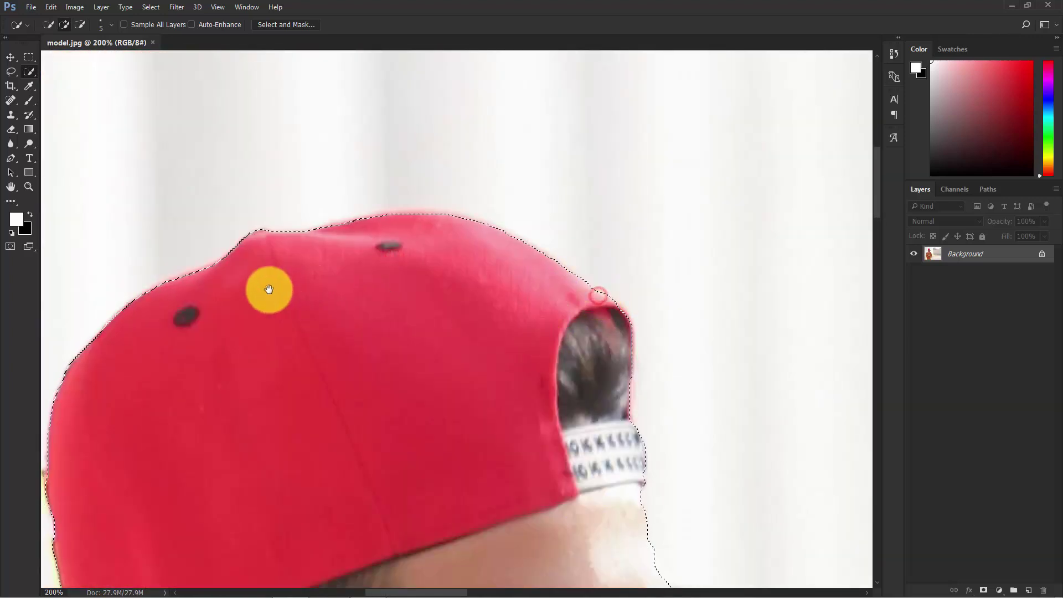
drag(268, 289, 450, 244)
- Clean up the selection at the background gaps between the watch arm and torso and along the neck
scroll(449, 243, down, 12)
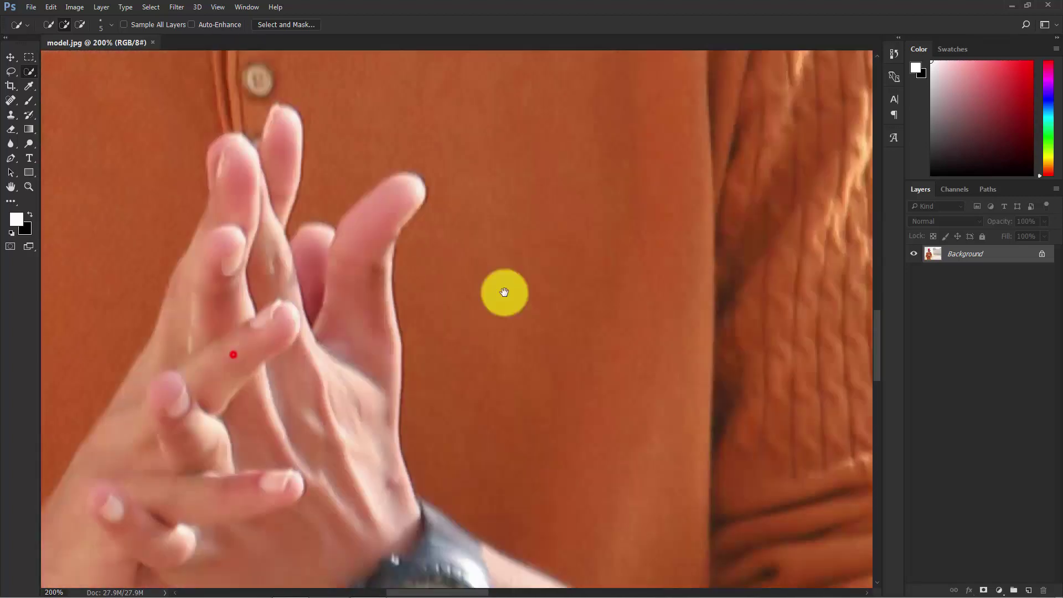
scroll(501, 292, right, 4)
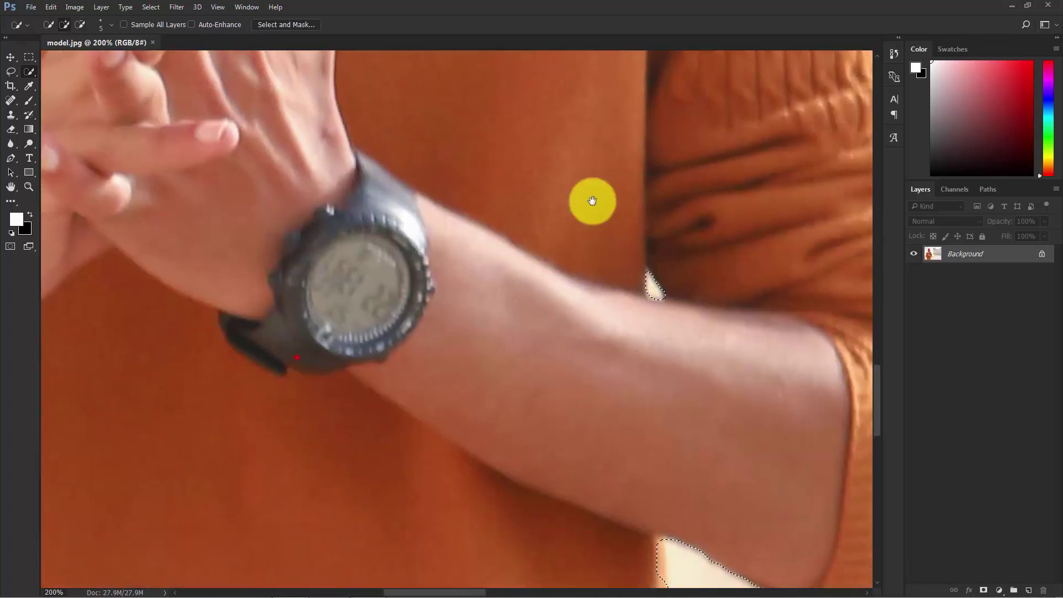
scroll(648, 244, right, 6)
drag(710, 287, 384, 301)
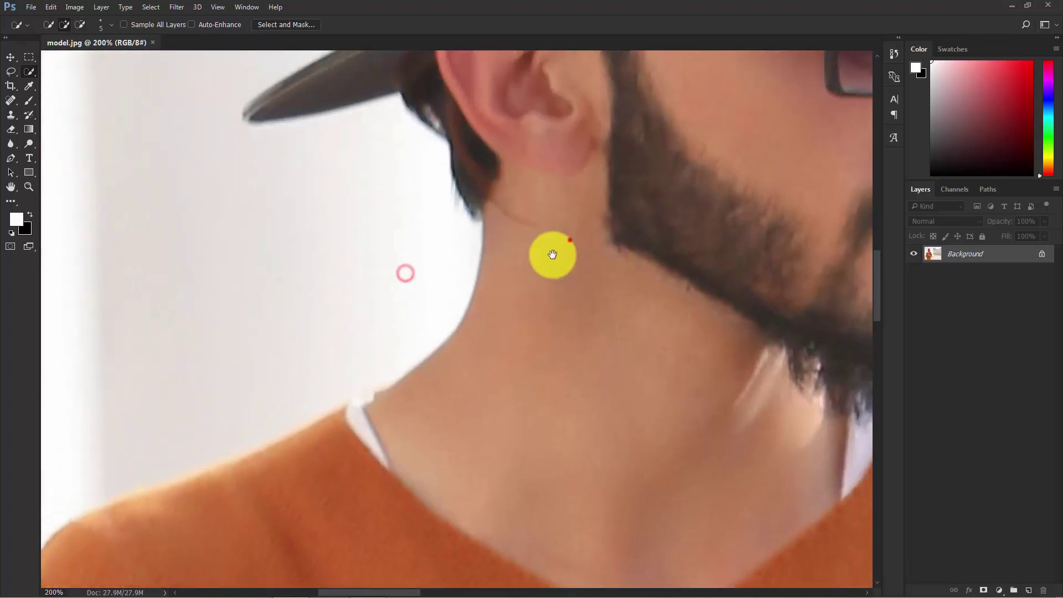
drag(570, 237, 399, 325)
scroll(398, 325, down, 2)
scroll(400, 325, down, 3)
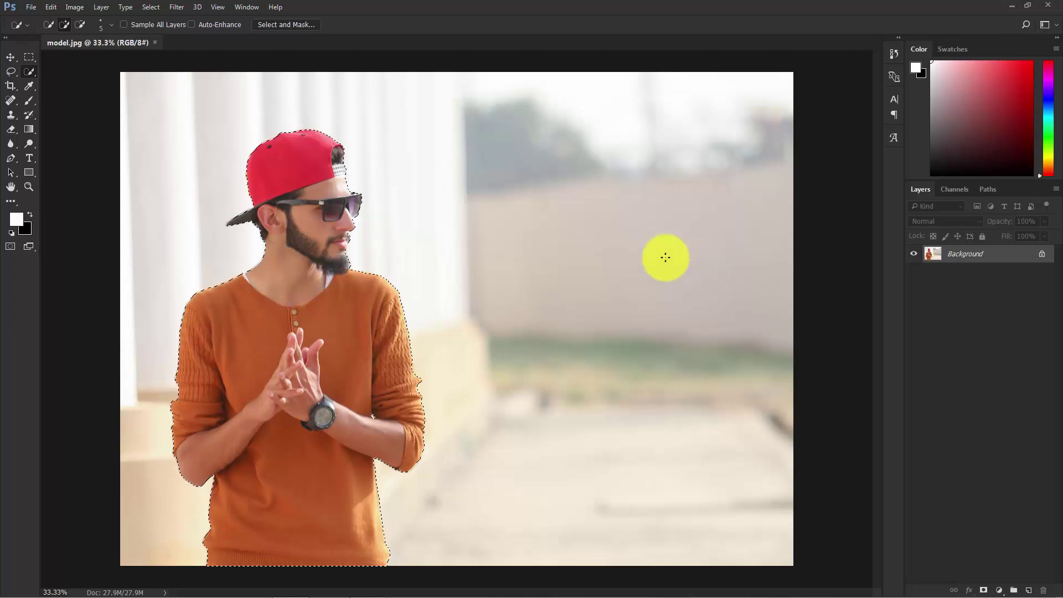
- Start Select and Mask for the selected man and set the preview view to On Black
click(282, 24)
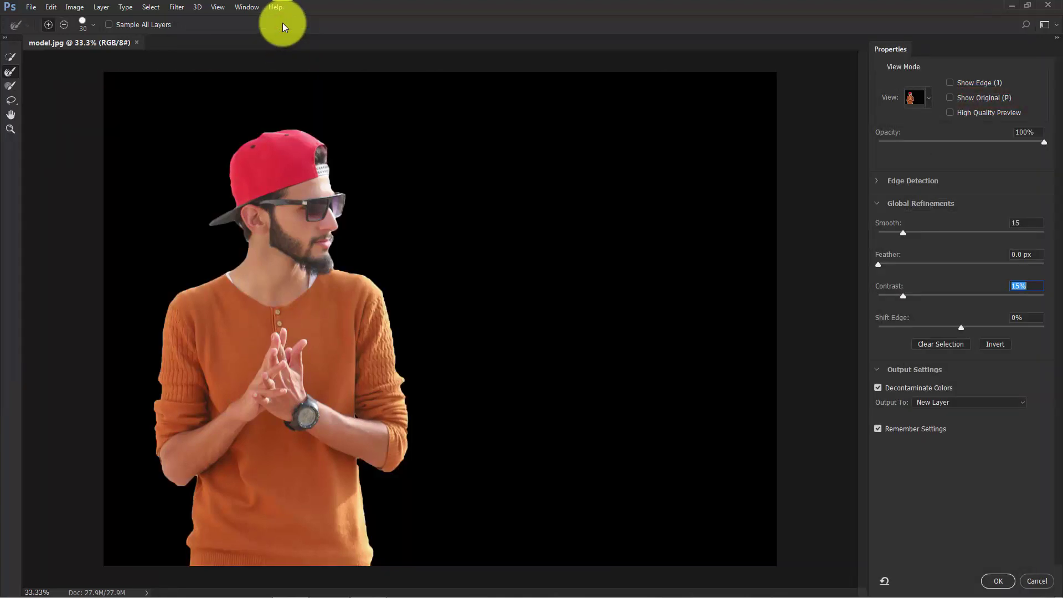
click(929, 95)
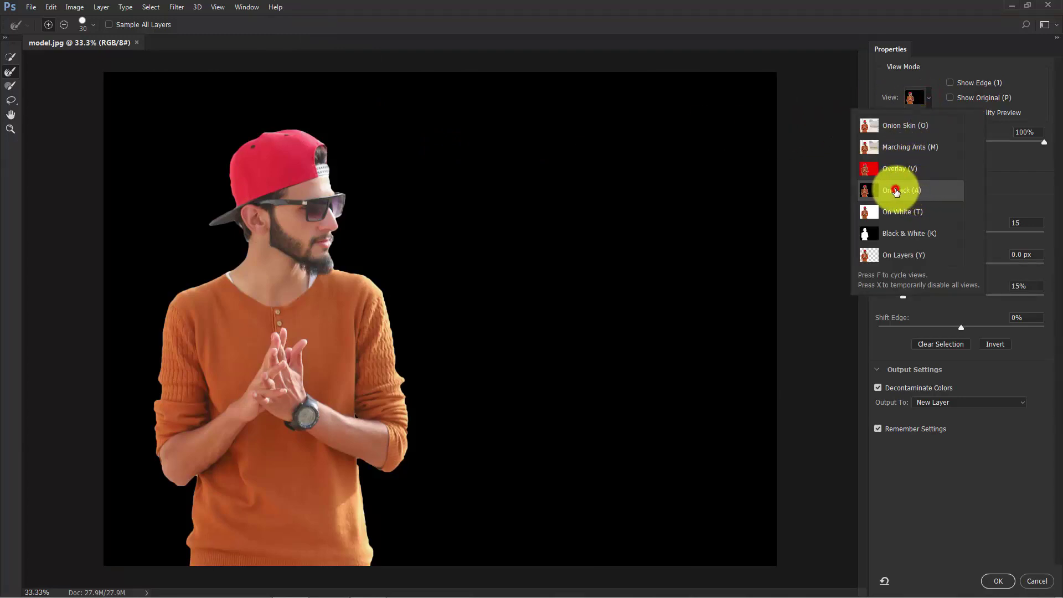
click(1008, 167)
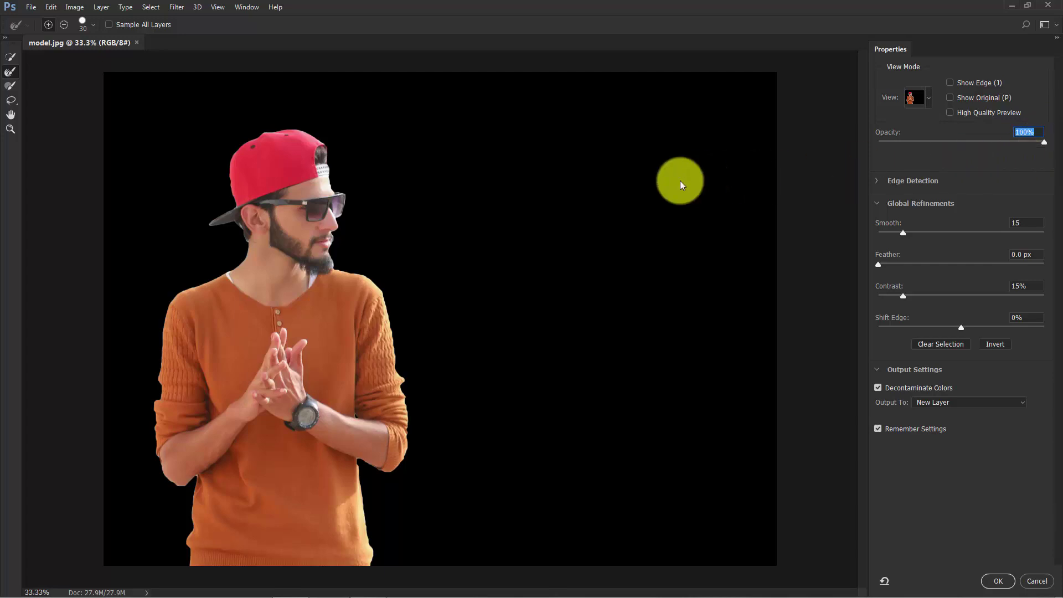
- Refine the mask at the hair behind the ear, the beard and the arm gaps with the size 30 Refine Edge Brush
click(10, 73)
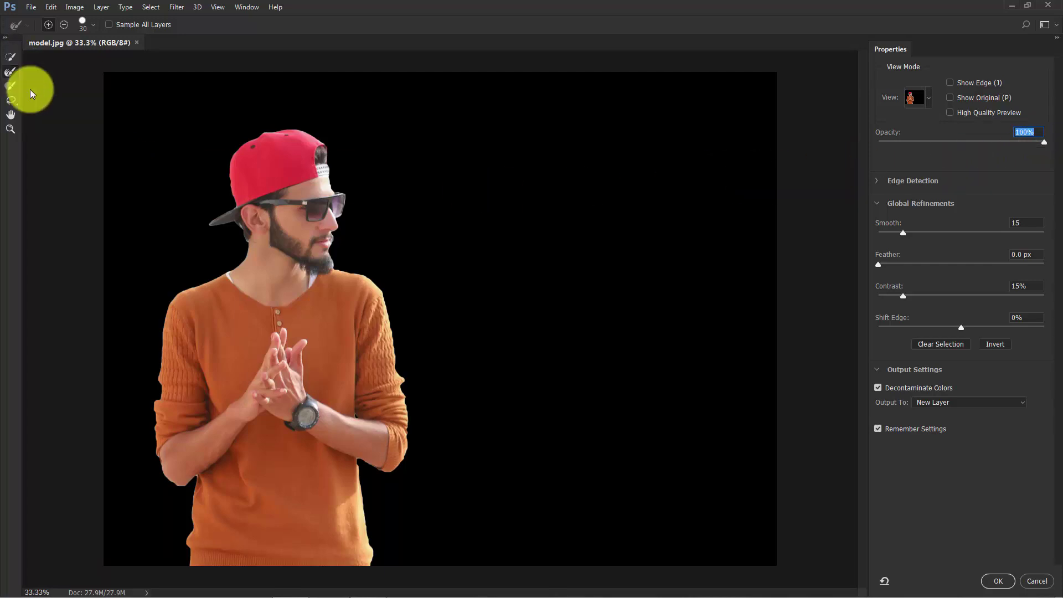
key(ctrl+plus)
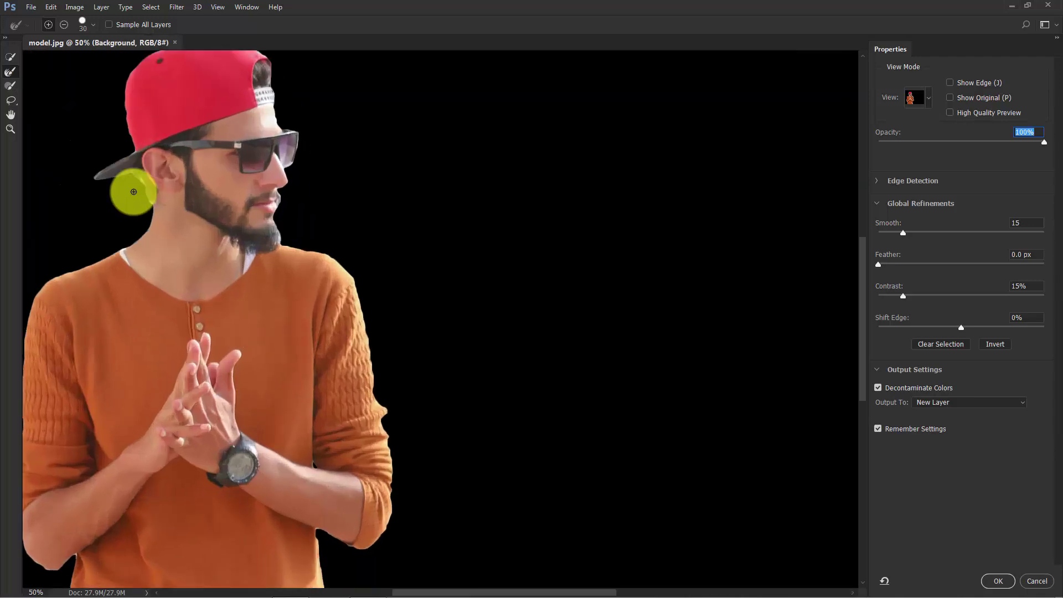
drag(209, 218, 278, 233)
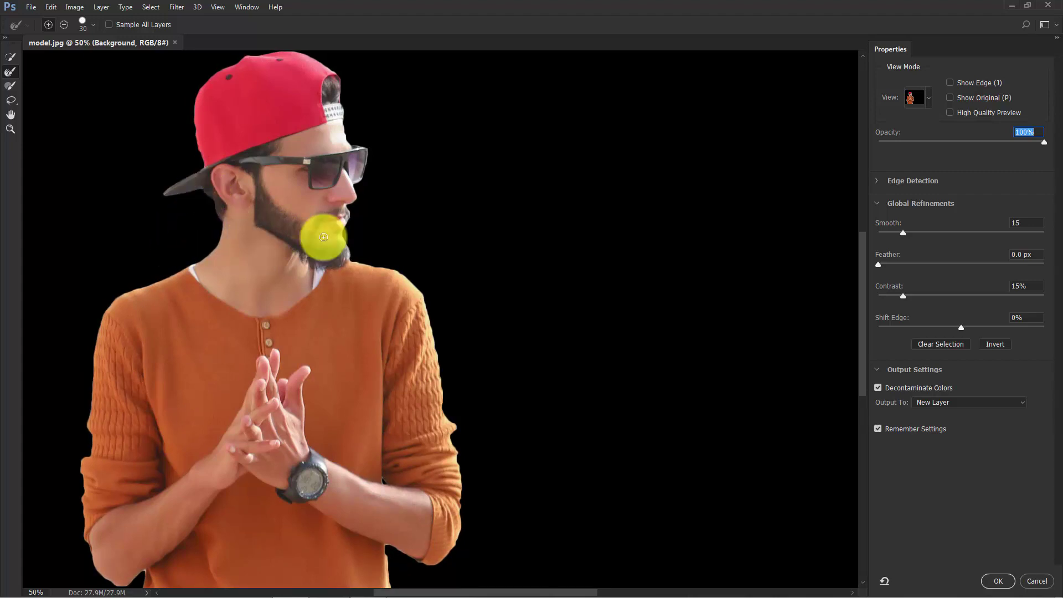
click(349, 254)
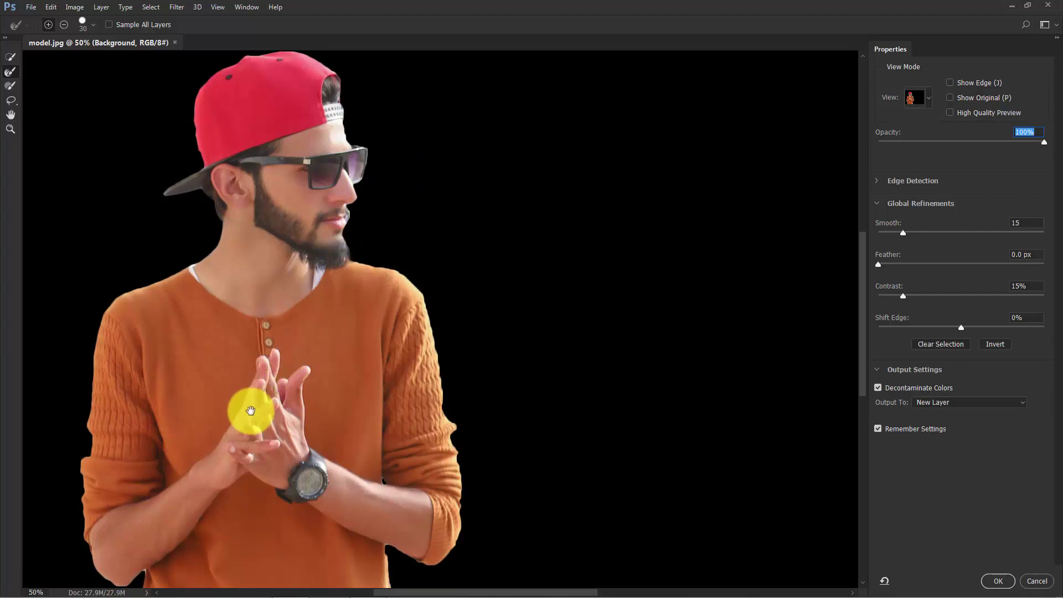
drag(250, 410, 349, 221)
click(489, 285)
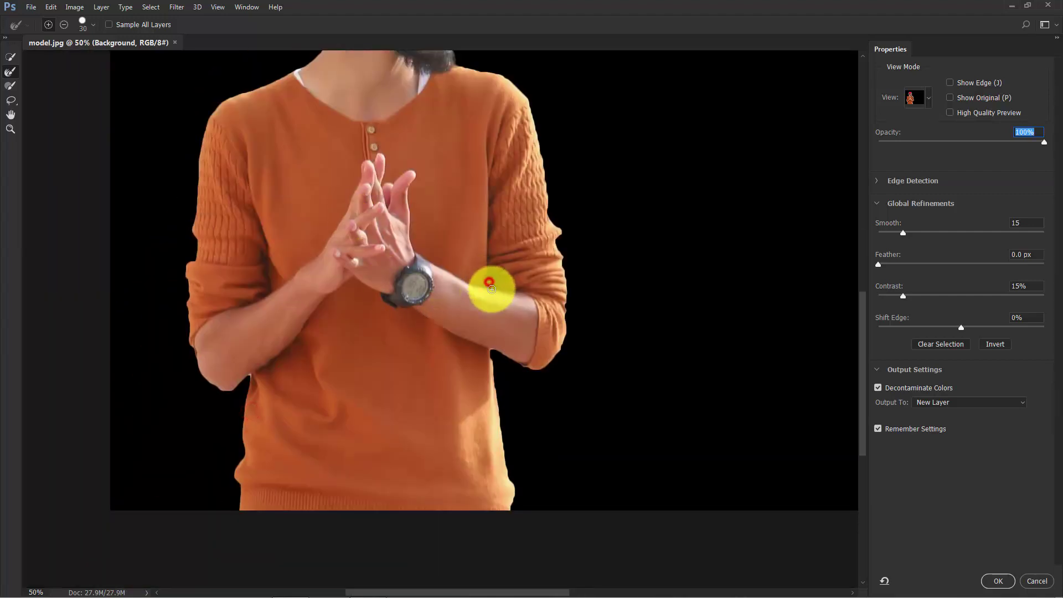
click(250, 373)
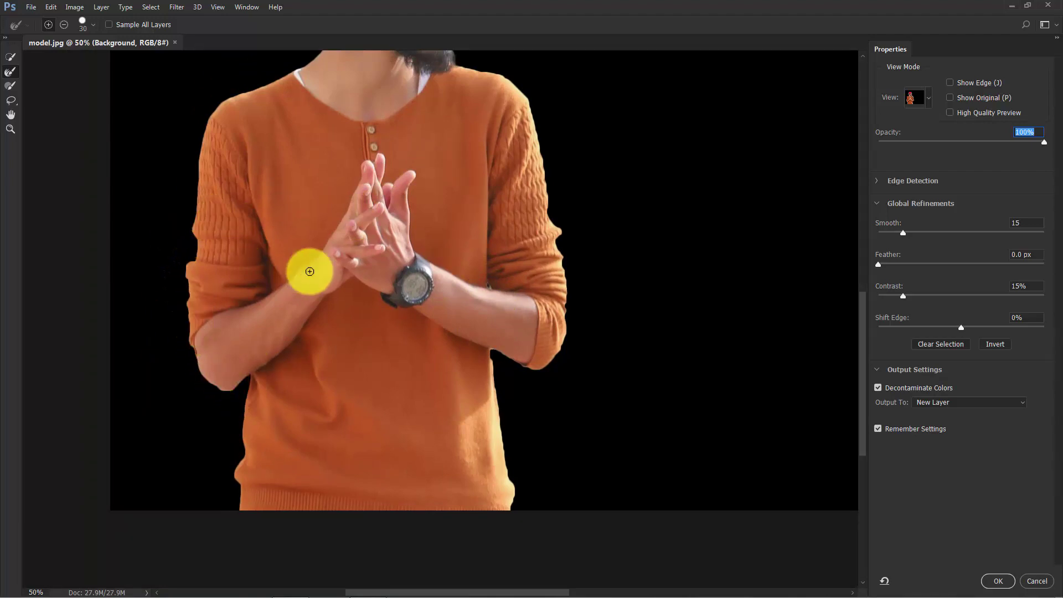
mouse_move(490, 212)
mouse_down()
mouse_move(437, 375)
mouse_move(397, 423)
mouse_up()
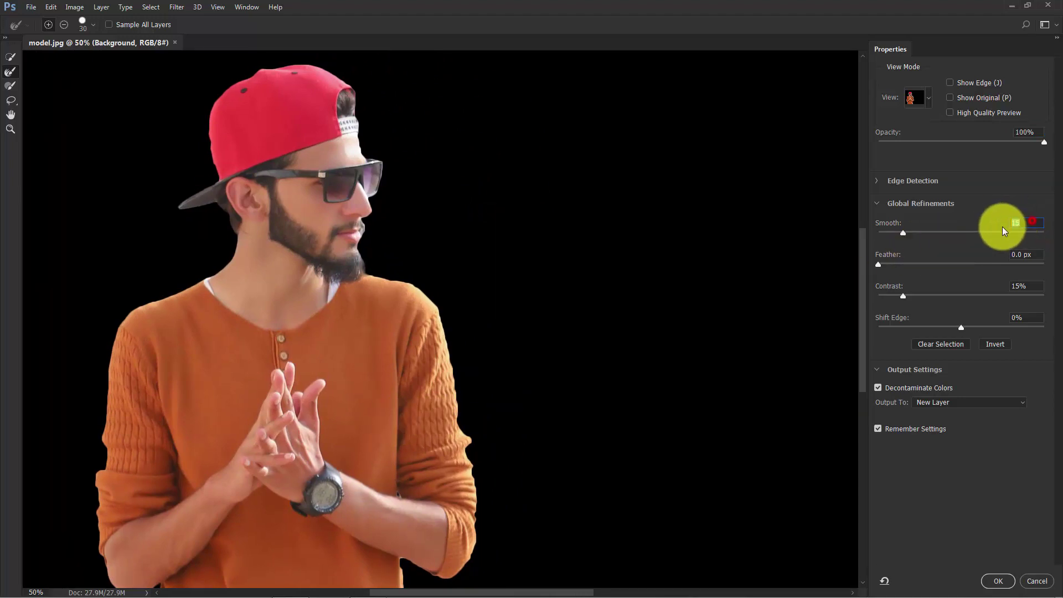
- Output the refined cutout to a New Layer with Decontaminate Colors on, Smooth at 15 and Contrast at 15%
click(1025, 285)
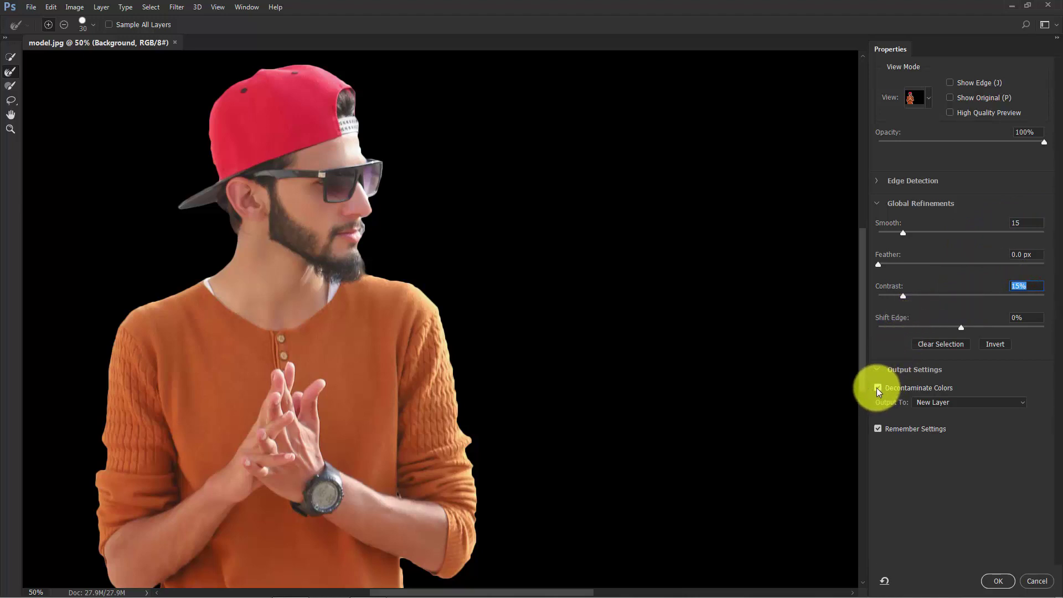
click(878, 370)
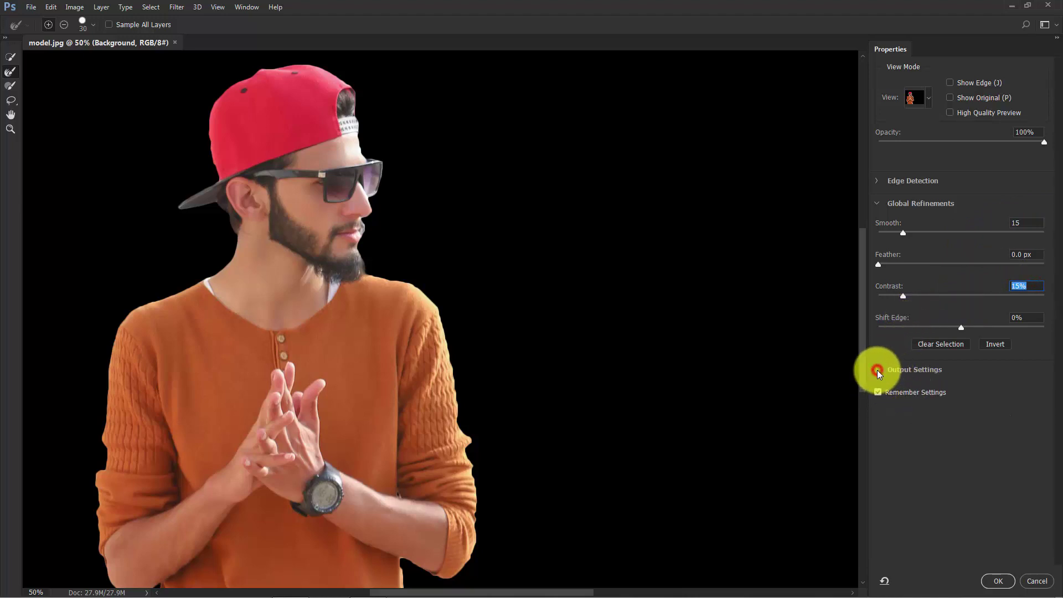
click(938, 401)
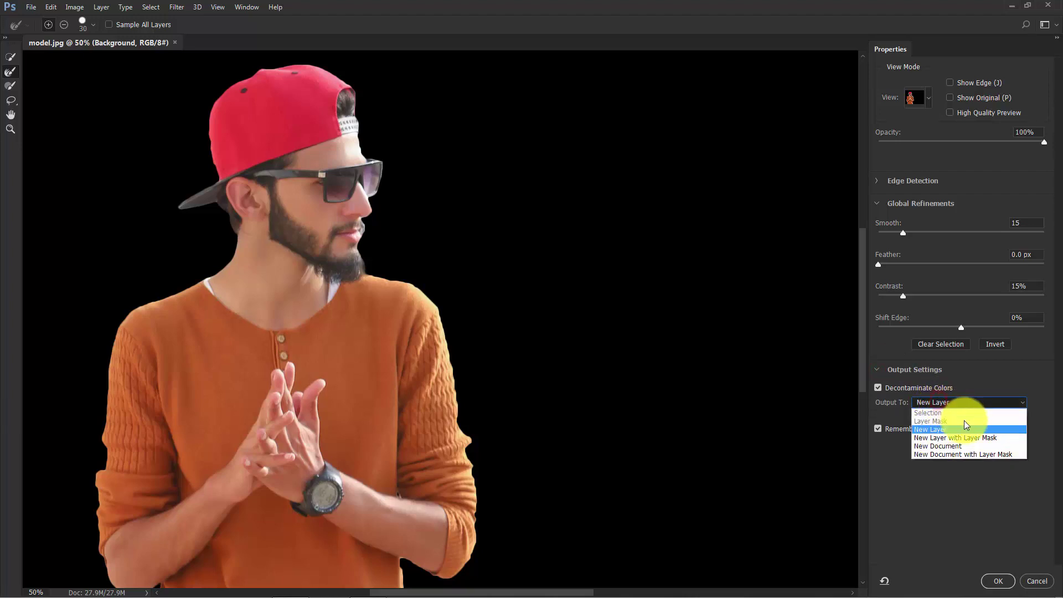
click(928, 430)
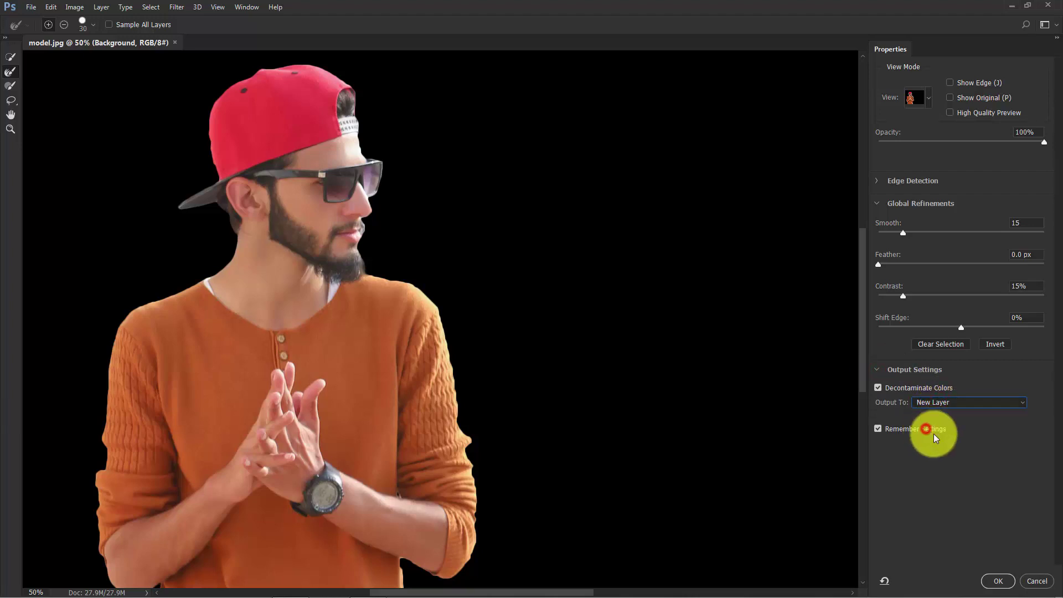
click(1000, 582)
key(ctrl+minus)
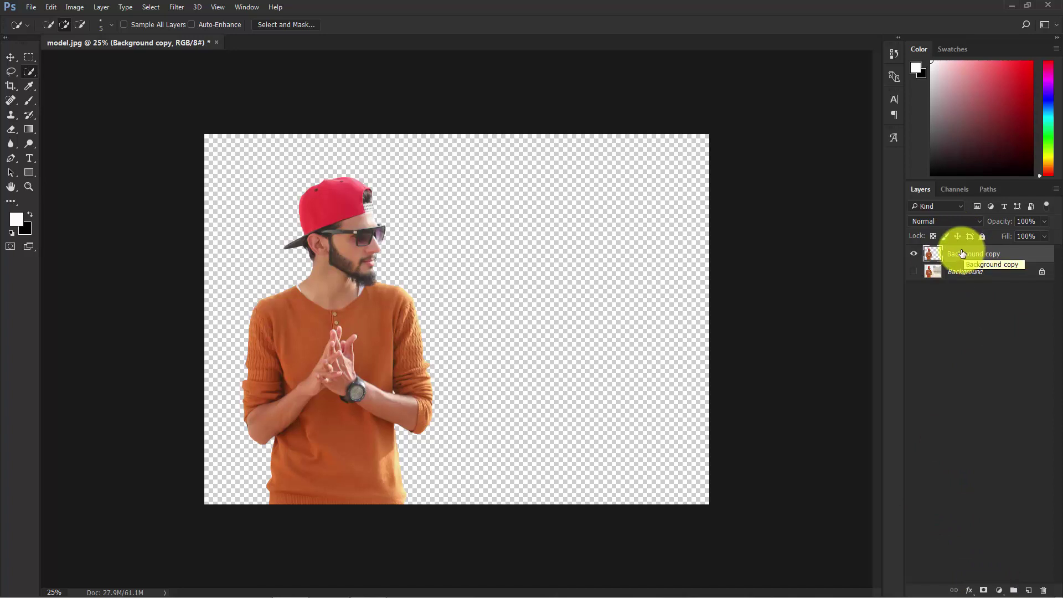
- Flip the cutout man horizontally with Free Transform
key(ctrl+t)
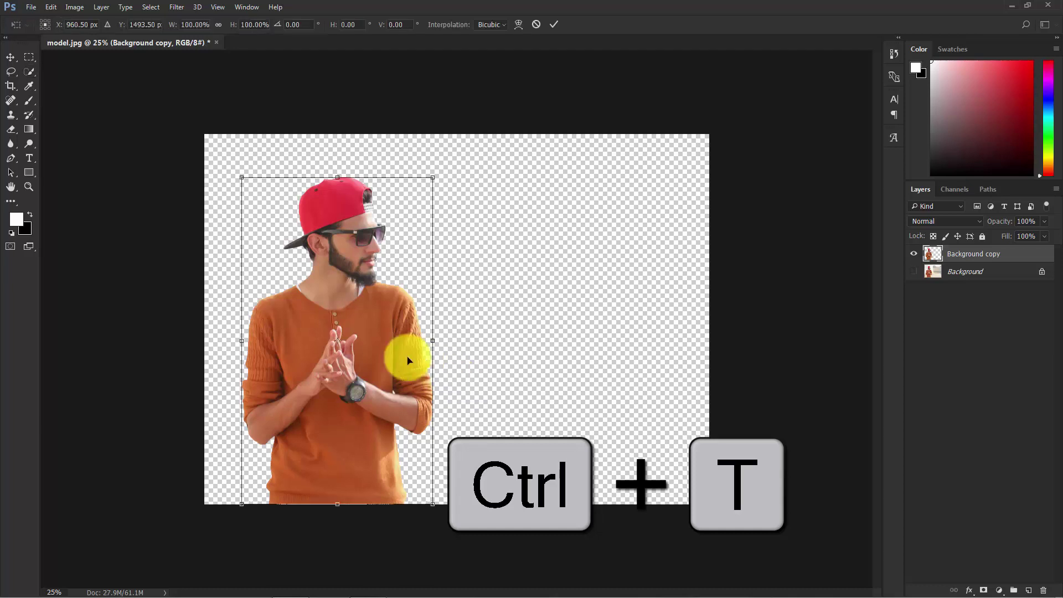
right_click(304, 306)
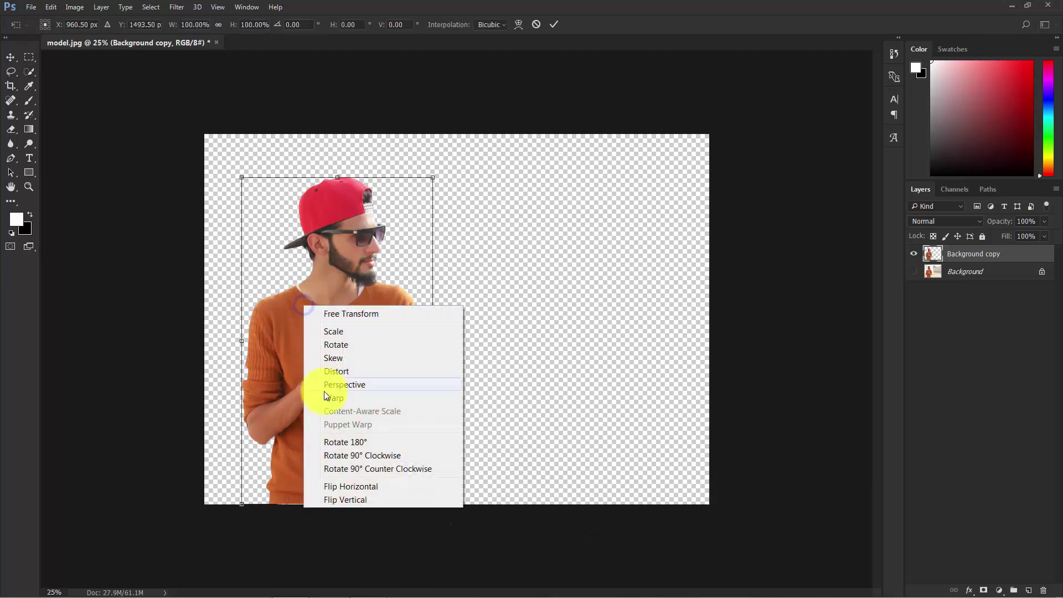
click(349, 486)
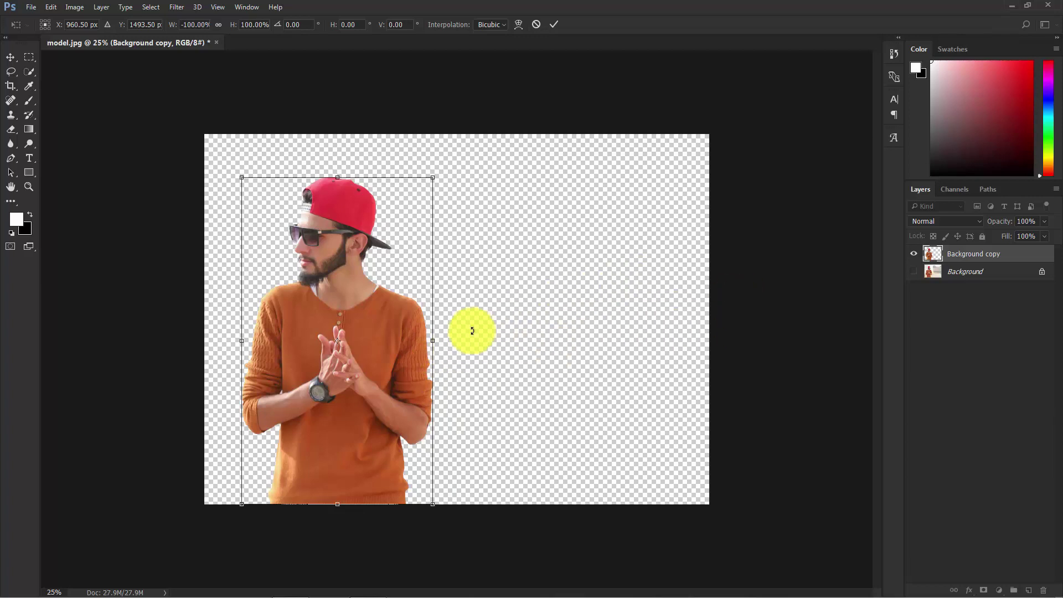
click(555, 24)
- Move the cutout man down and toward the canvas centre, and scale him up slightly
click(11, 57)
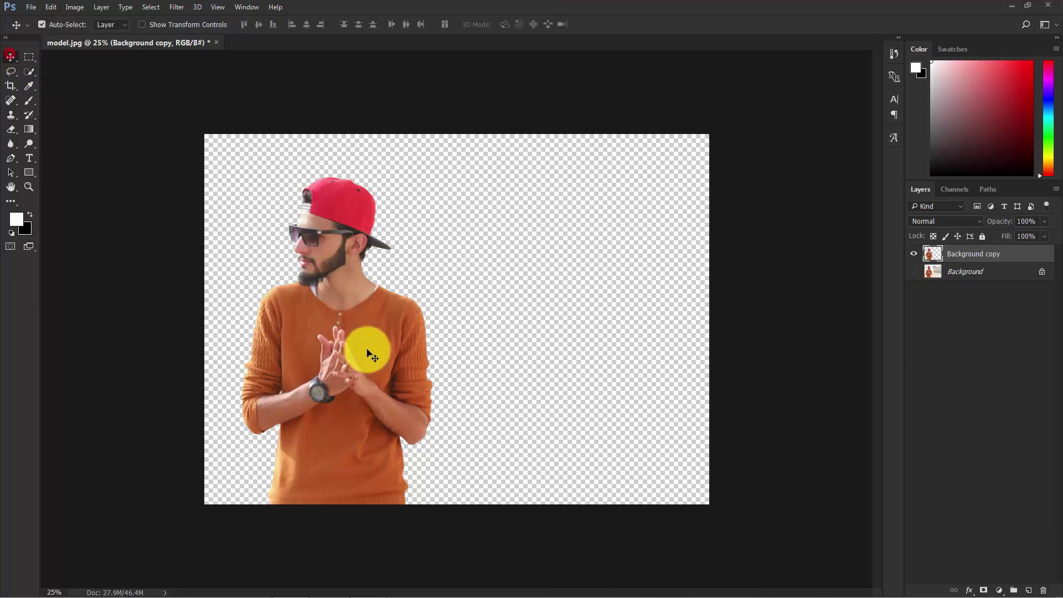
drag(372, 350, 414, 380)
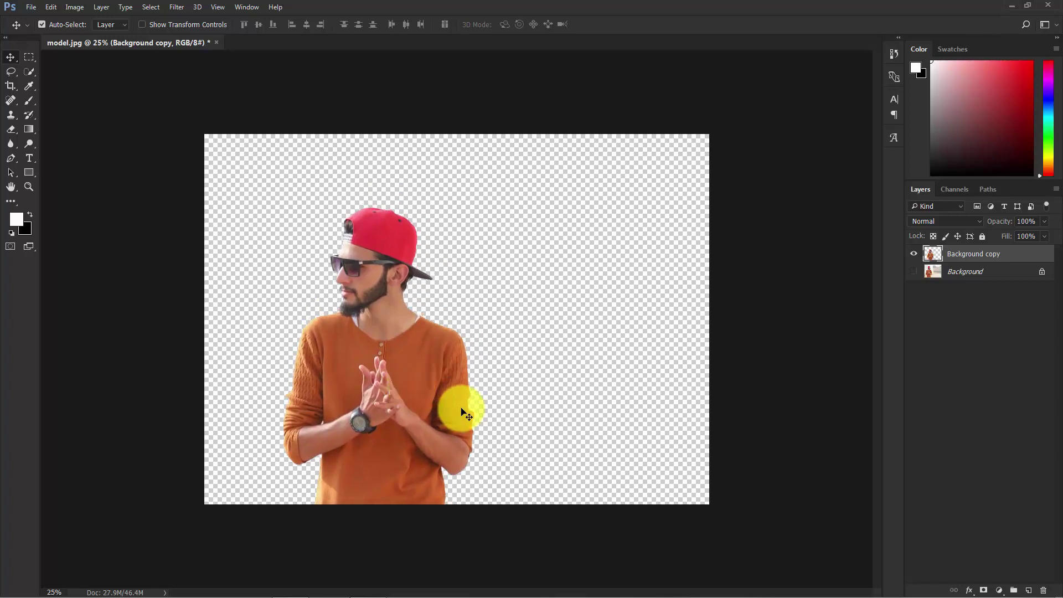
key(ctrl)
key(ctrl+t)
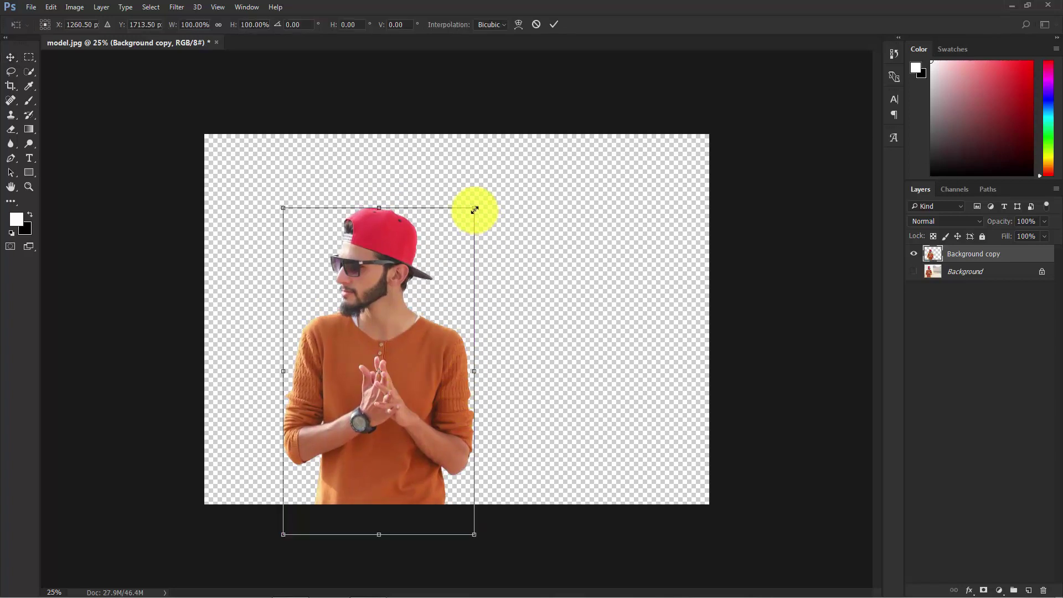
drag(475, 209, 494, 173)
click(551, 24)
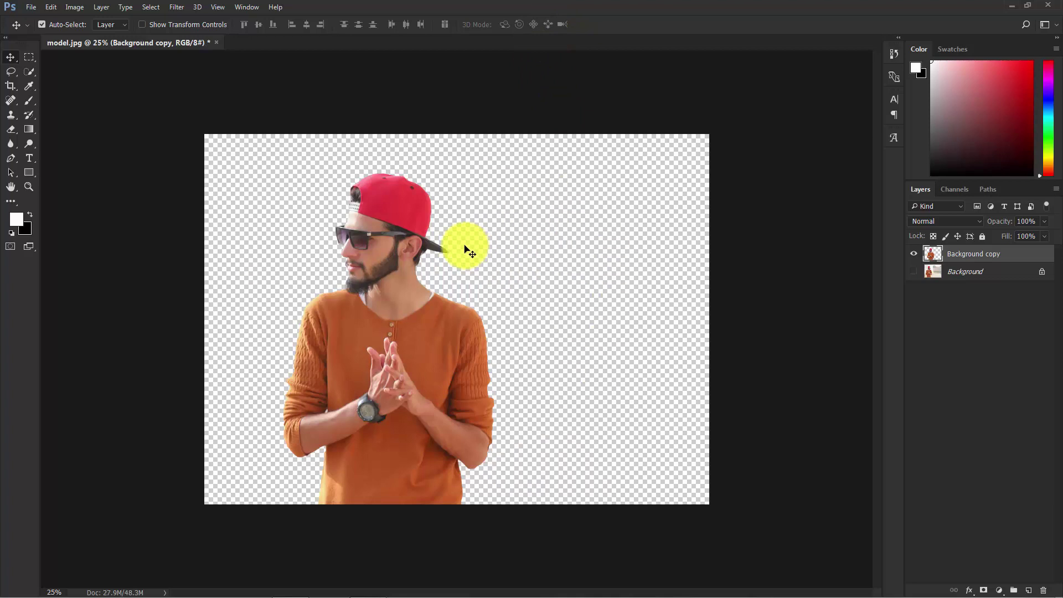
- Crop the canvas slightly wider on both sides and trim a thin strip off its top and bottom
click(13, 85)
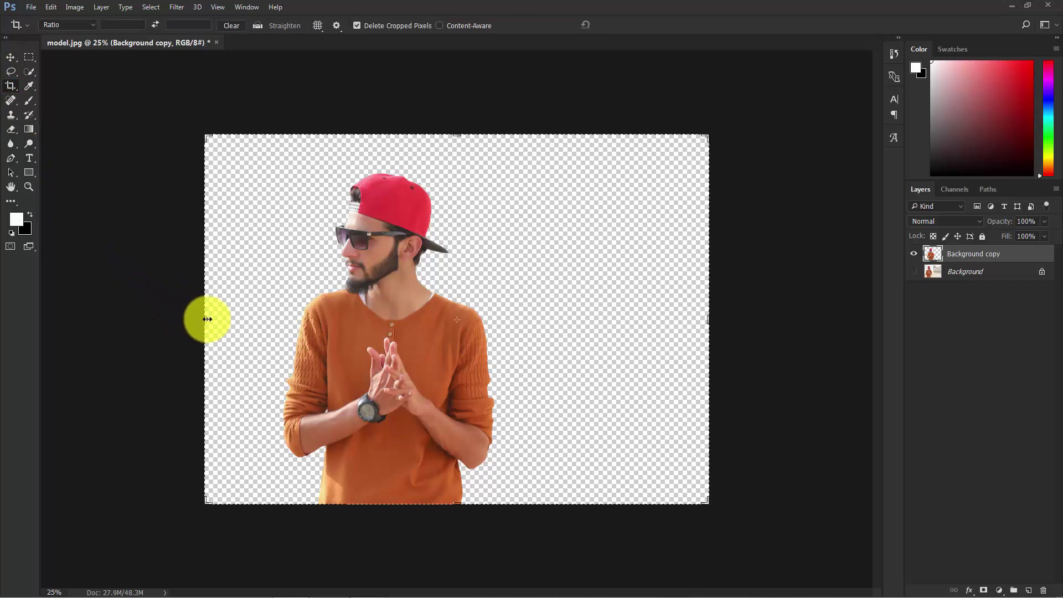
drag(208, 319, 188, 315)
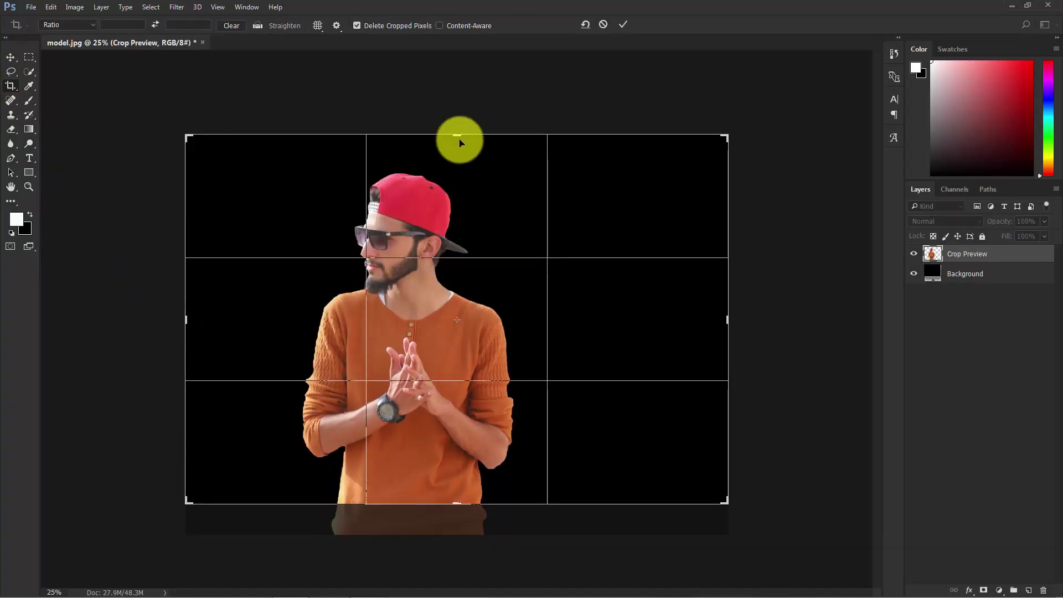
drag(458, 135, 457, 145)
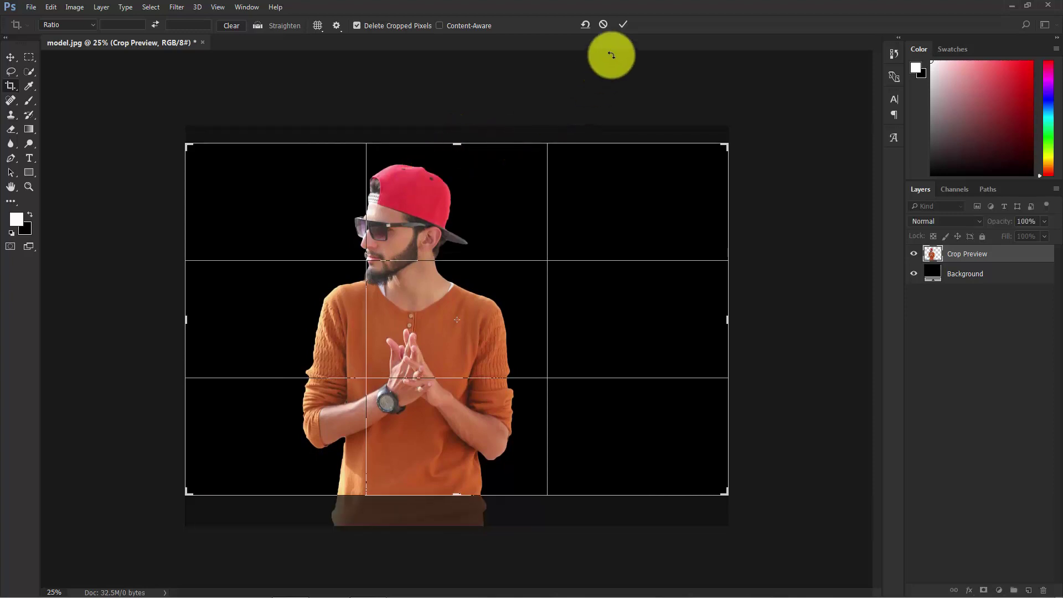
click(619, 23)
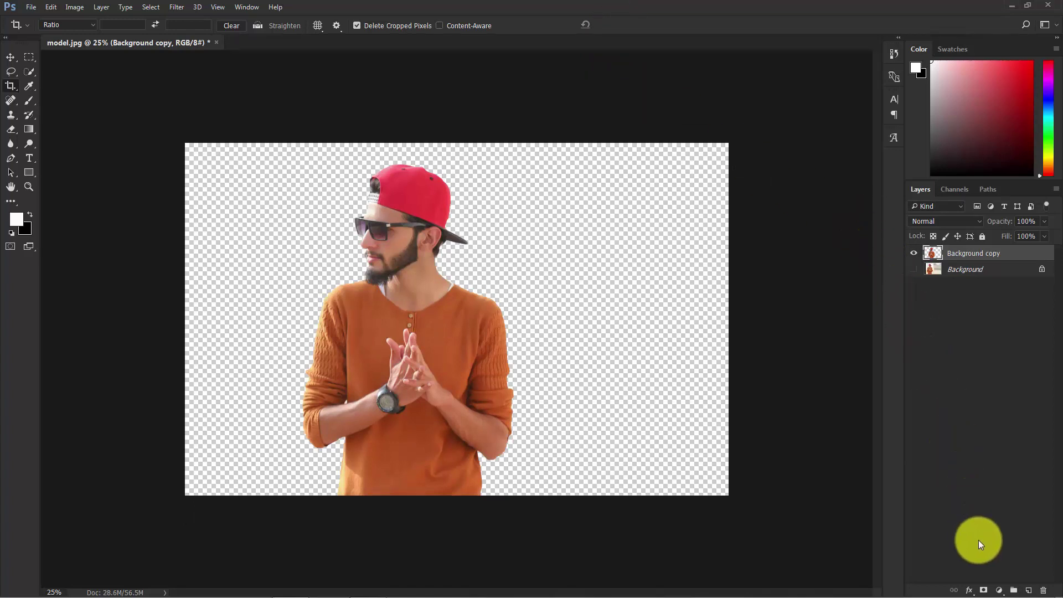
- Add a Solid Color fill layer in white (ffffff)
click(998, 590)
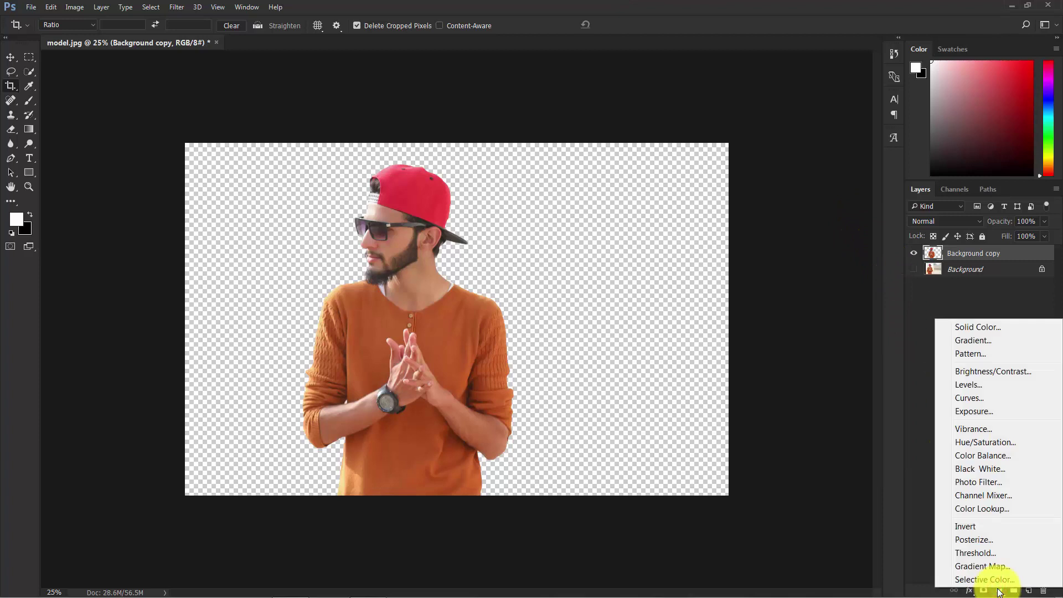
click(983, 328)
drag(699, 206, 696, 239)
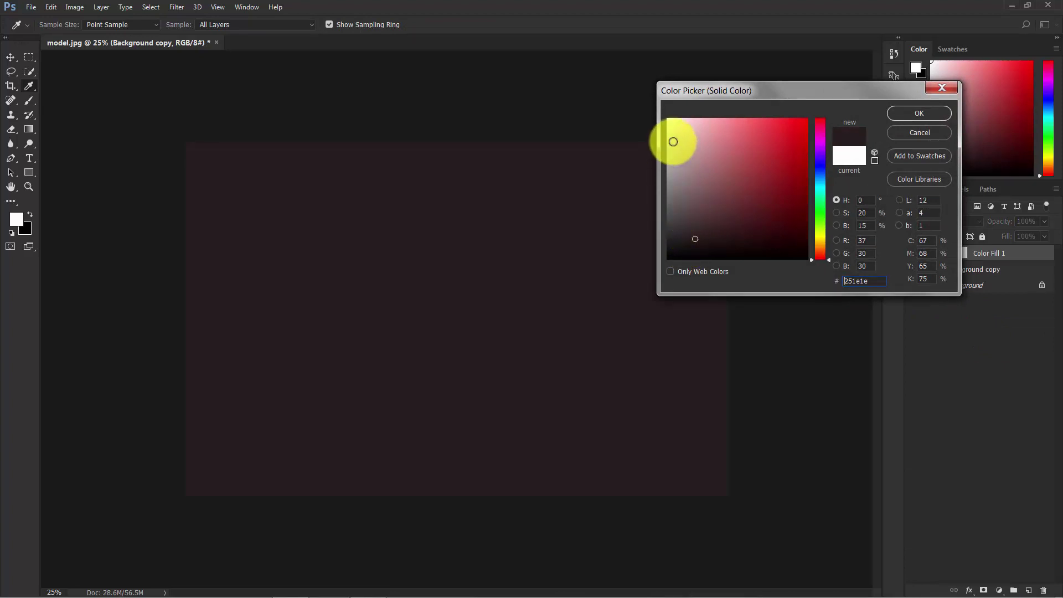
drag(675, 139, 660, 114)
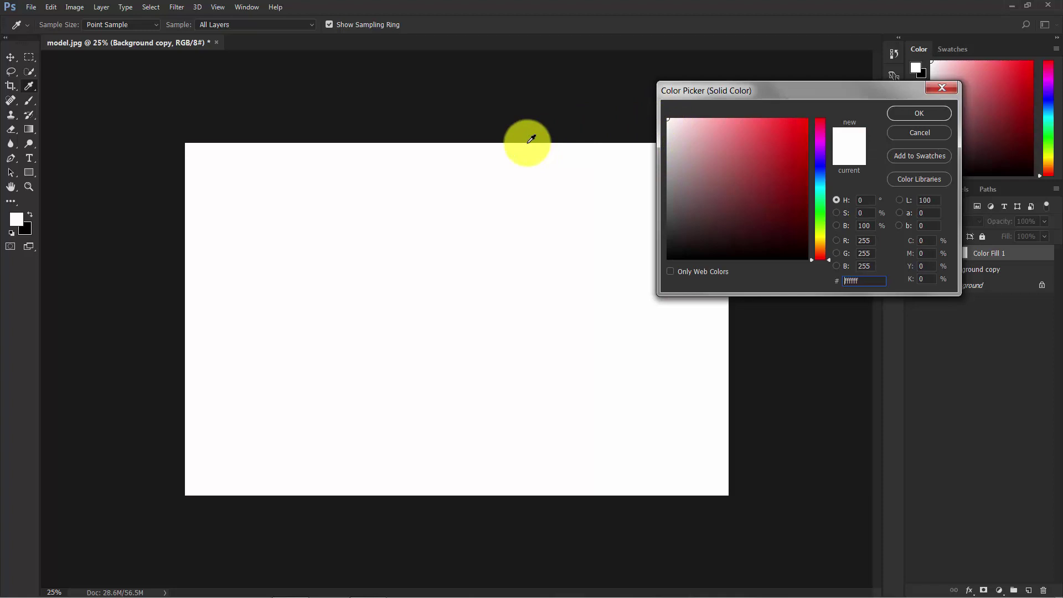
click(922, 113)
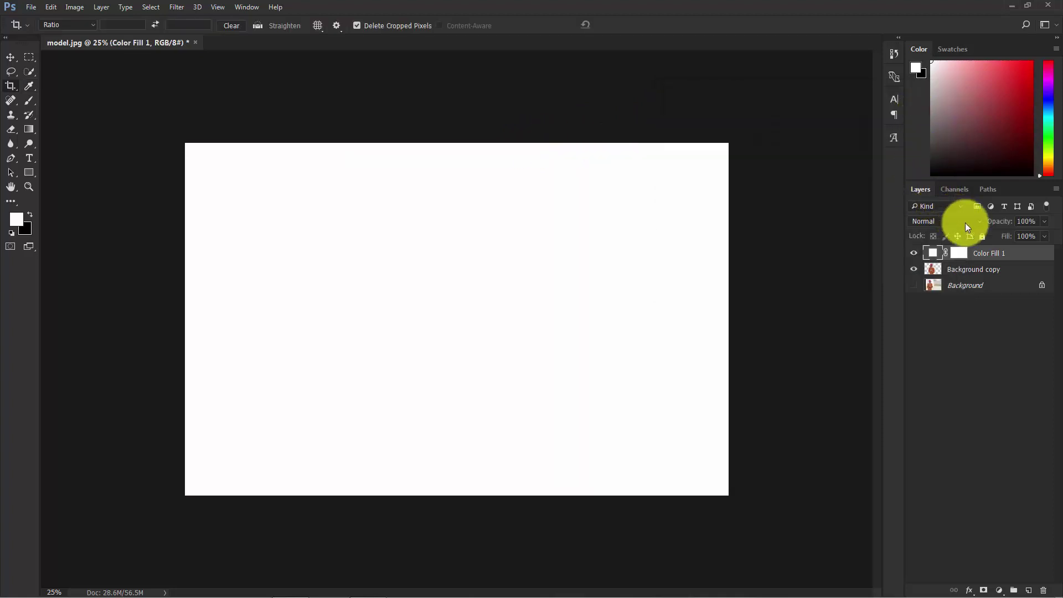
- Move the white fill layer beneath the cutout man and rename it "background"
drag(996, 256, 993, 273)
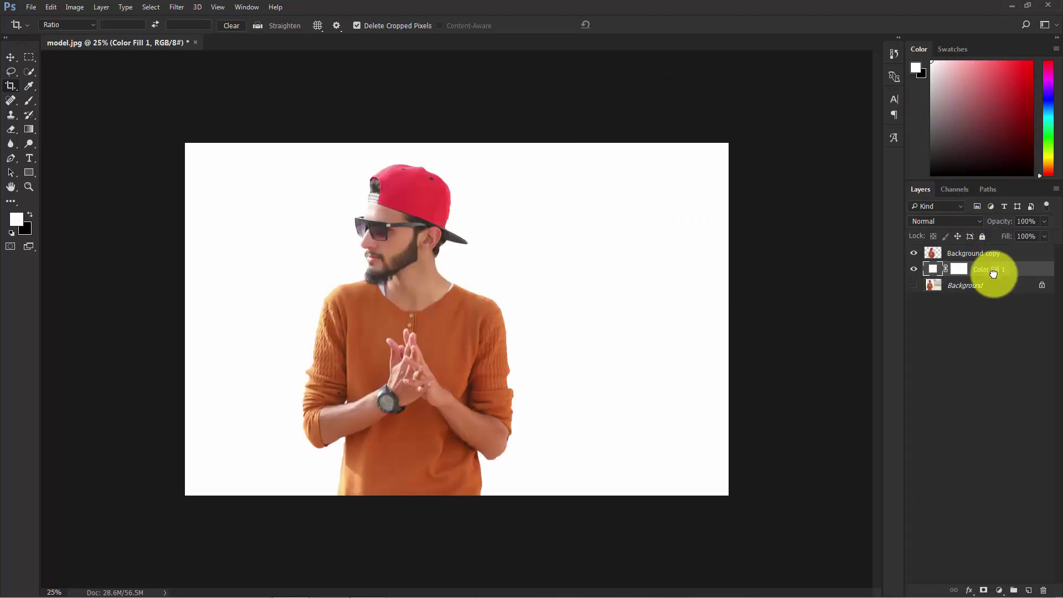
double_click(992, 270)
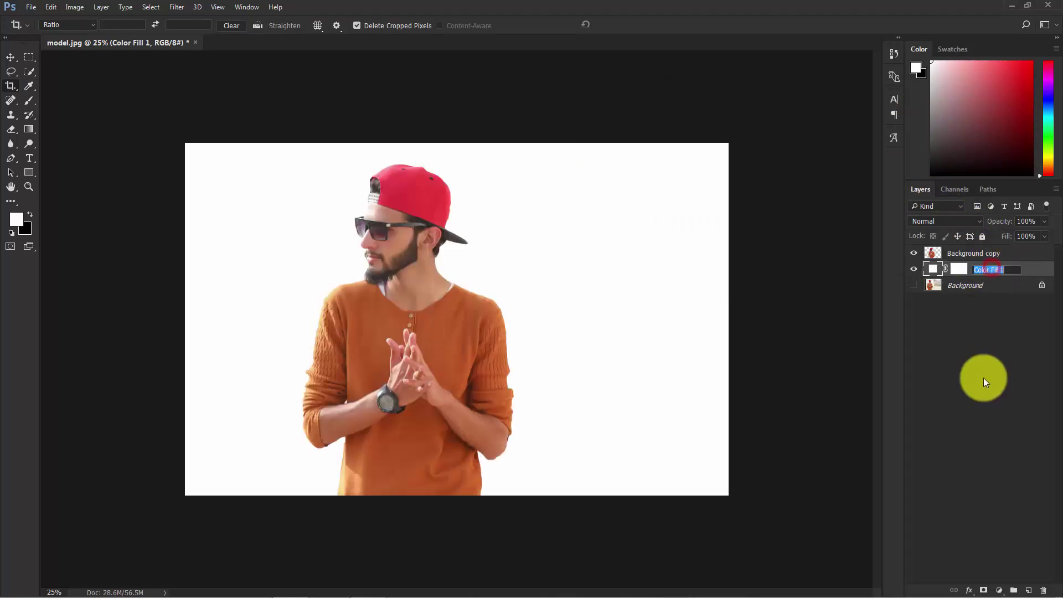
text(background)
key(Return)
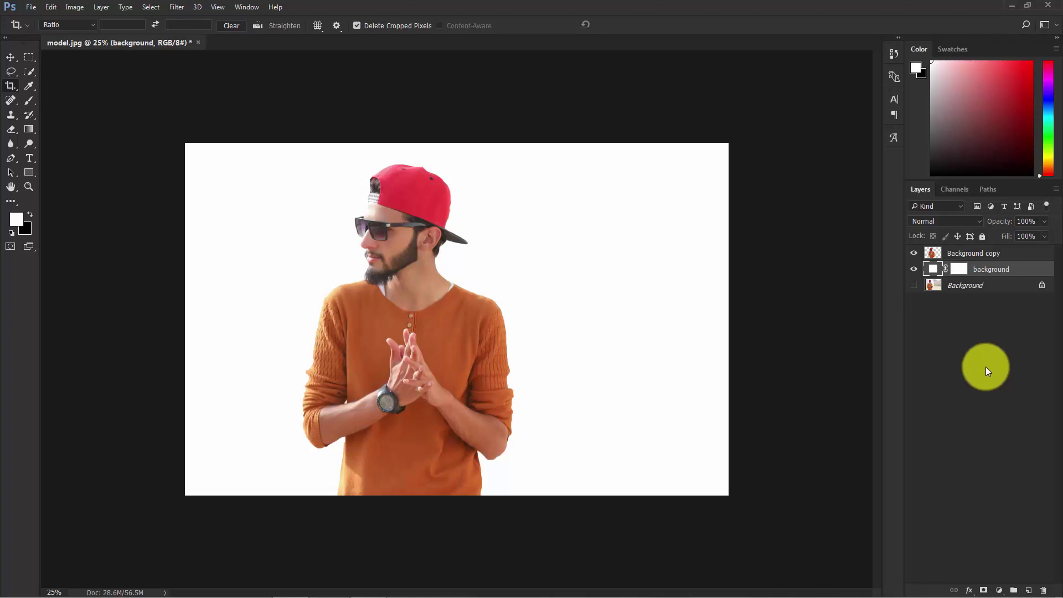
- Duplicate the cutout layer, naming the upper copy "model" and the lower one "warp"
click(981, 253)
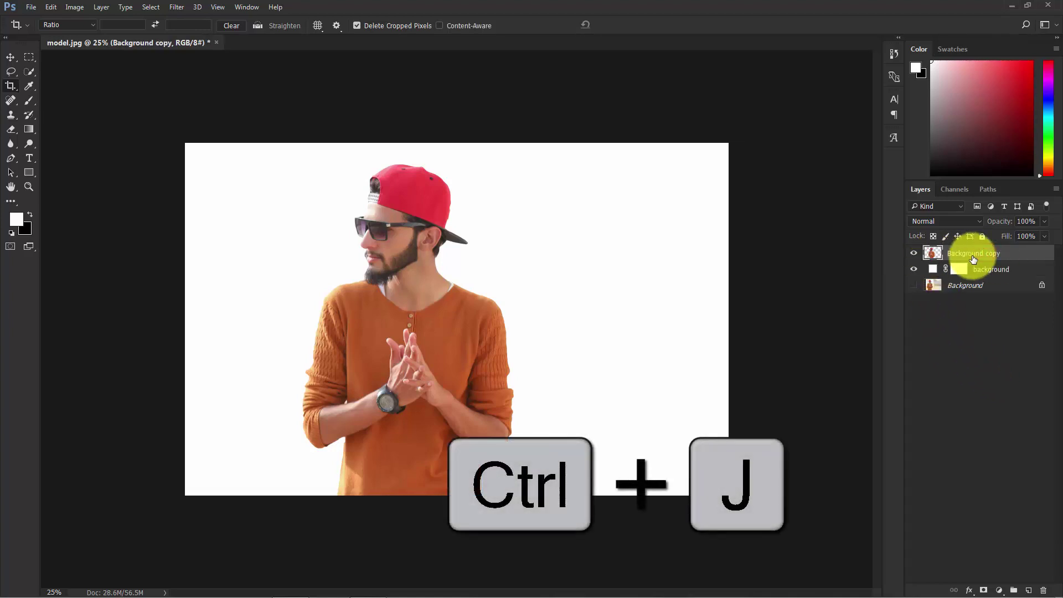
key(ctrl+j)
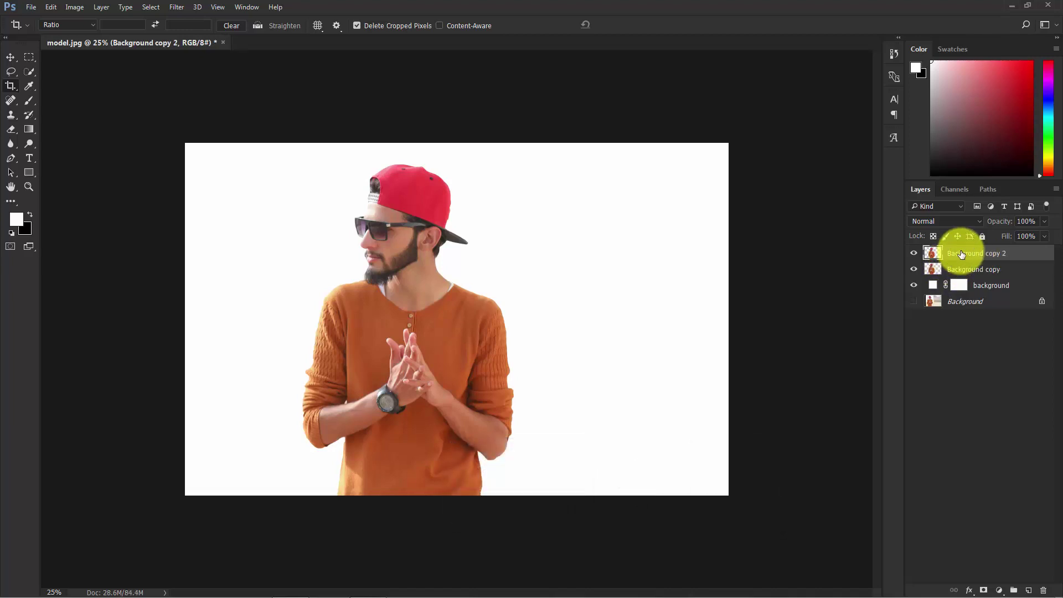
double_click(961, 254)
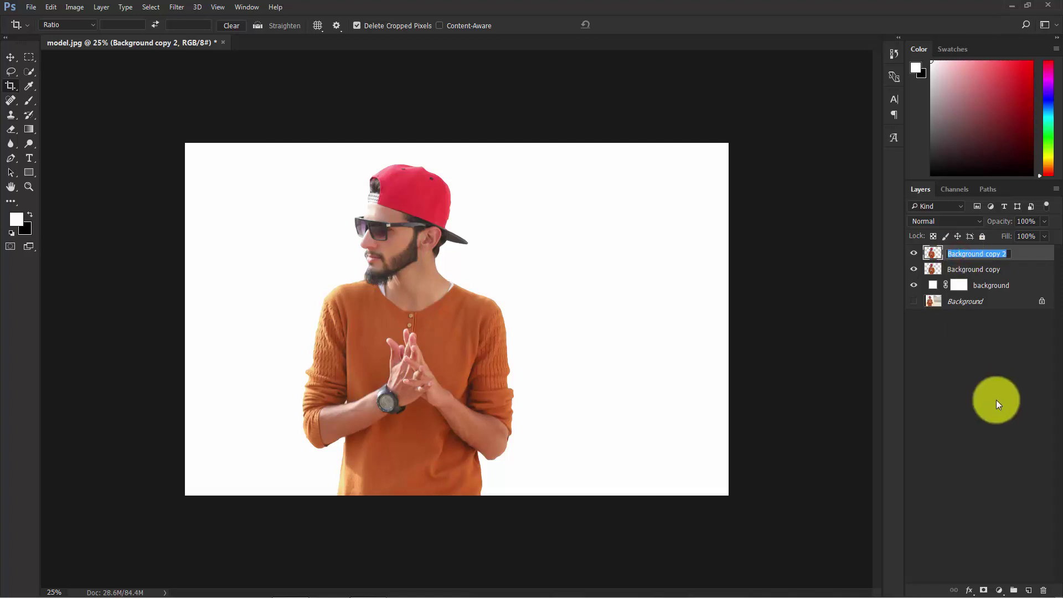
text(model)
key(Return)
double_click(985, 270)
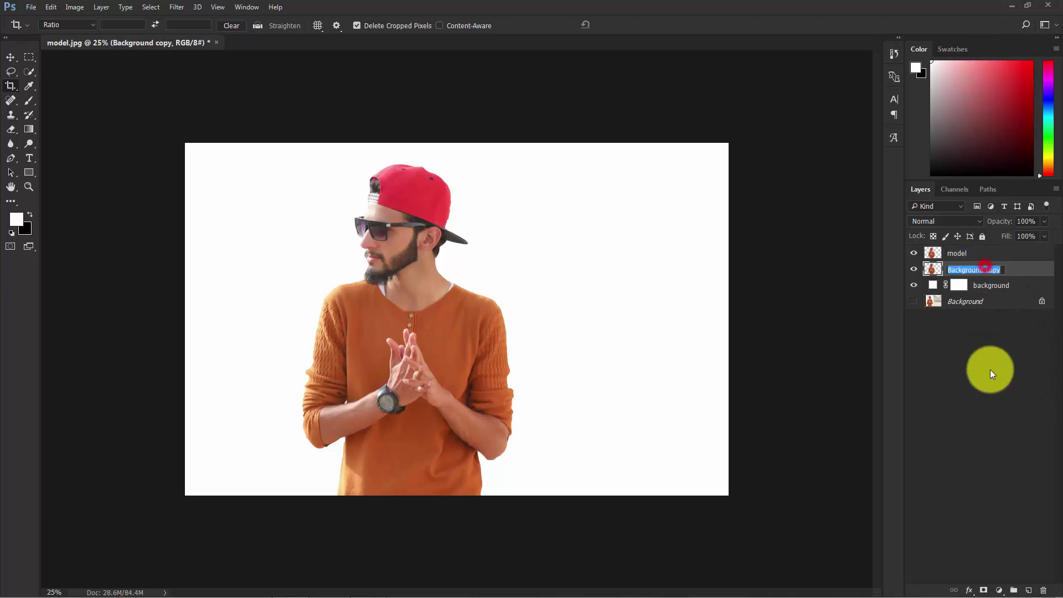
text(warp)
key(Return)
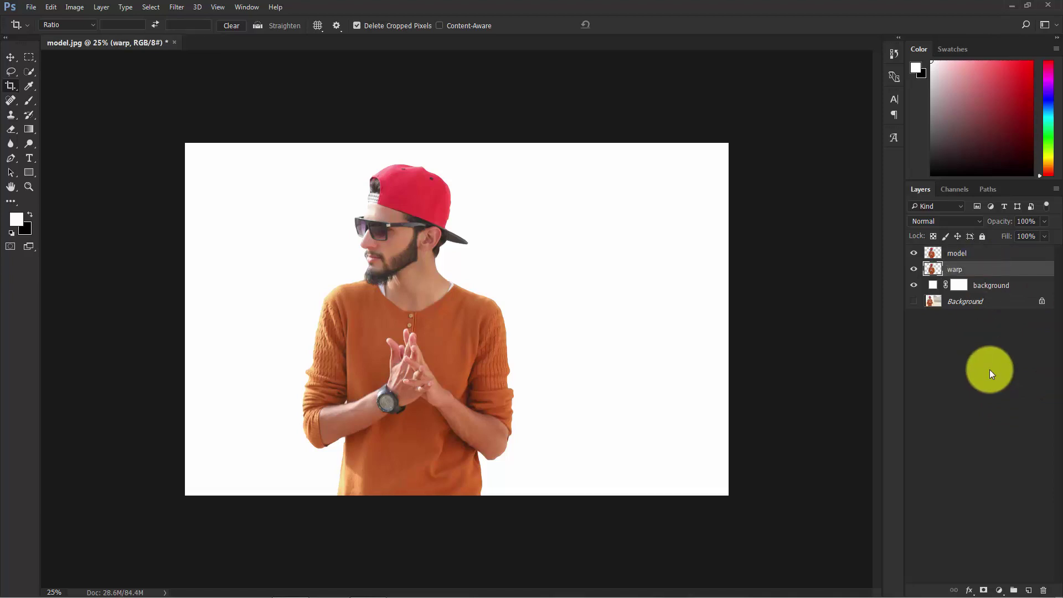
- Hide the model layer and Liquify the warp layer, pulling the man's rear shoulder out to the canvas's right edge with a size 400 Forward Warp brush
click(915, 254)
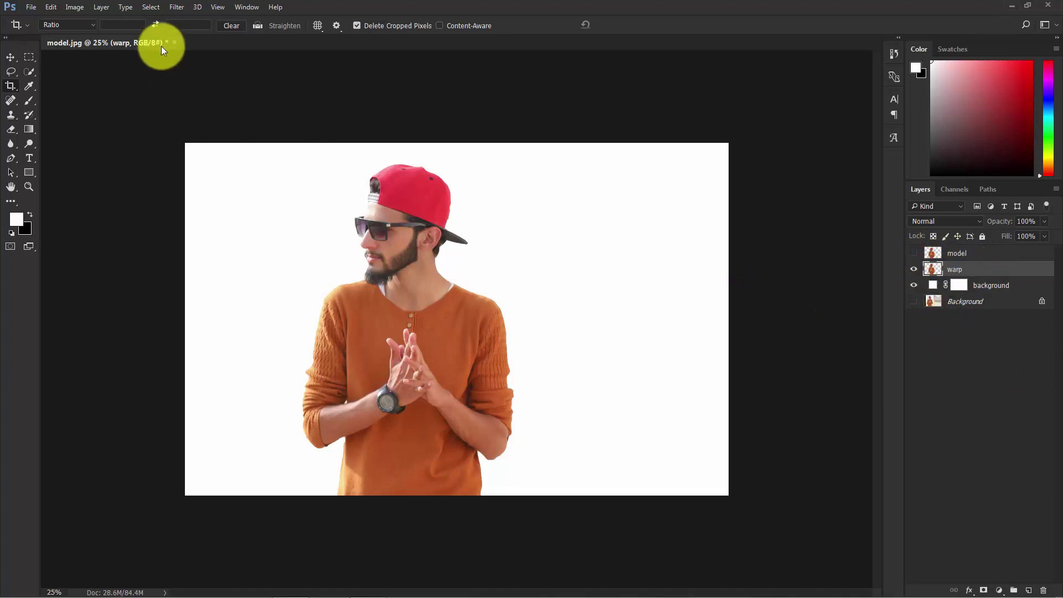
click(176, 5)
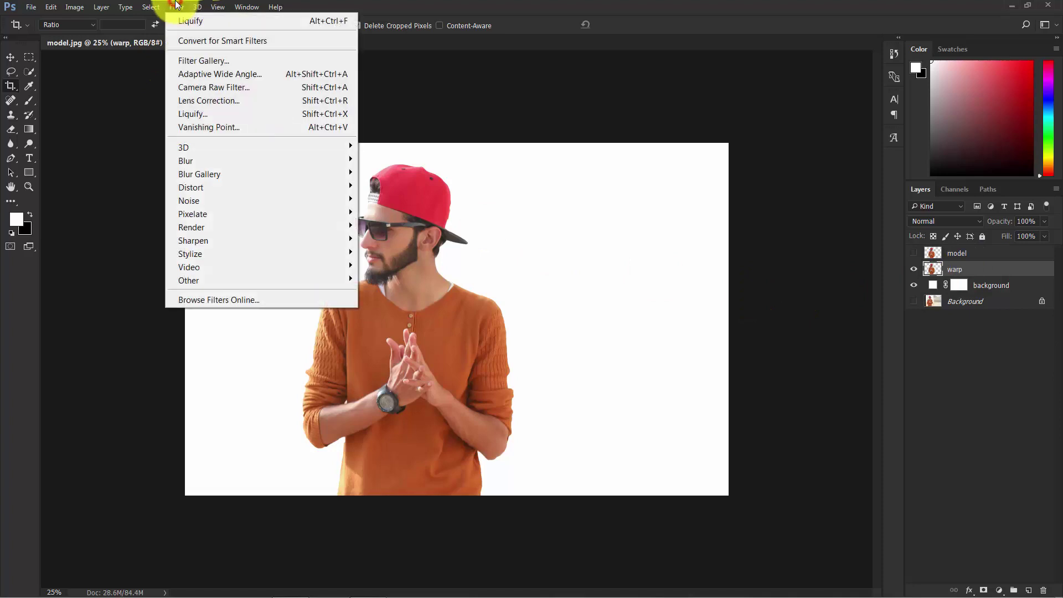
click(216, 113)
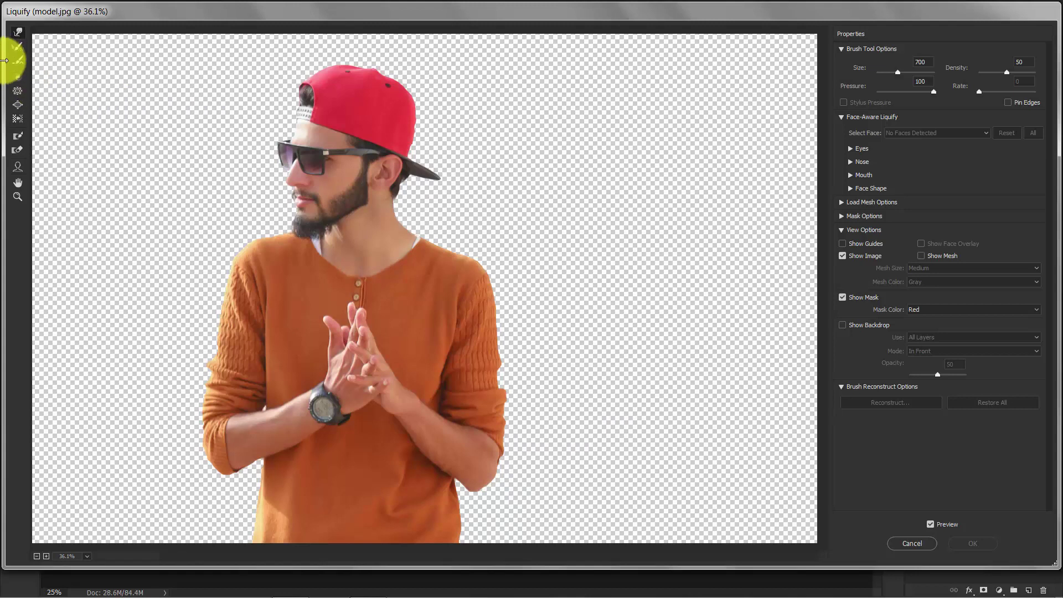
click(18, 35)
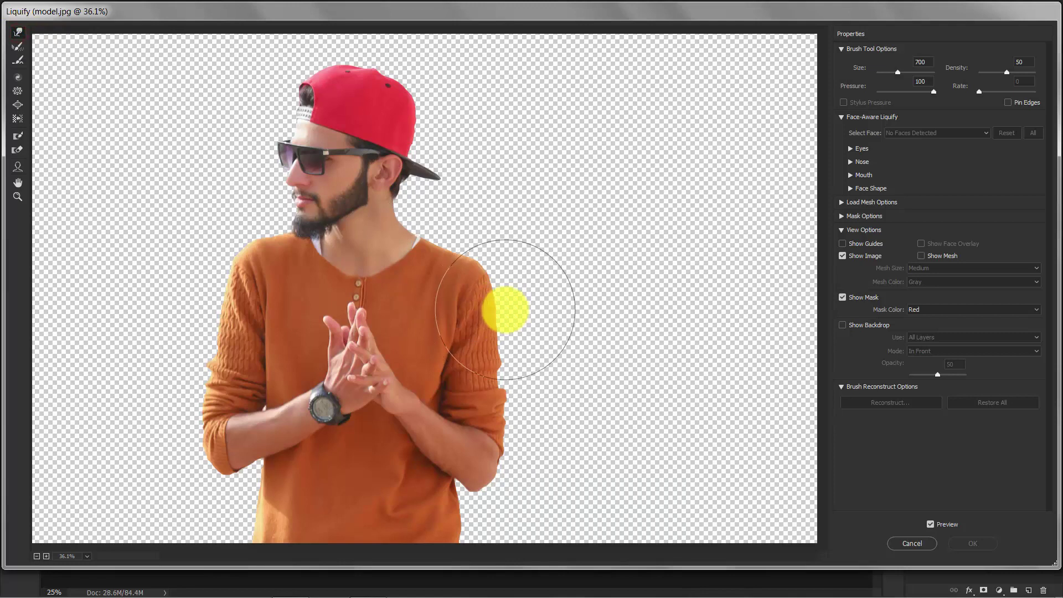
key(bracketleft)
key(bracketleft)
key(bracketleft)
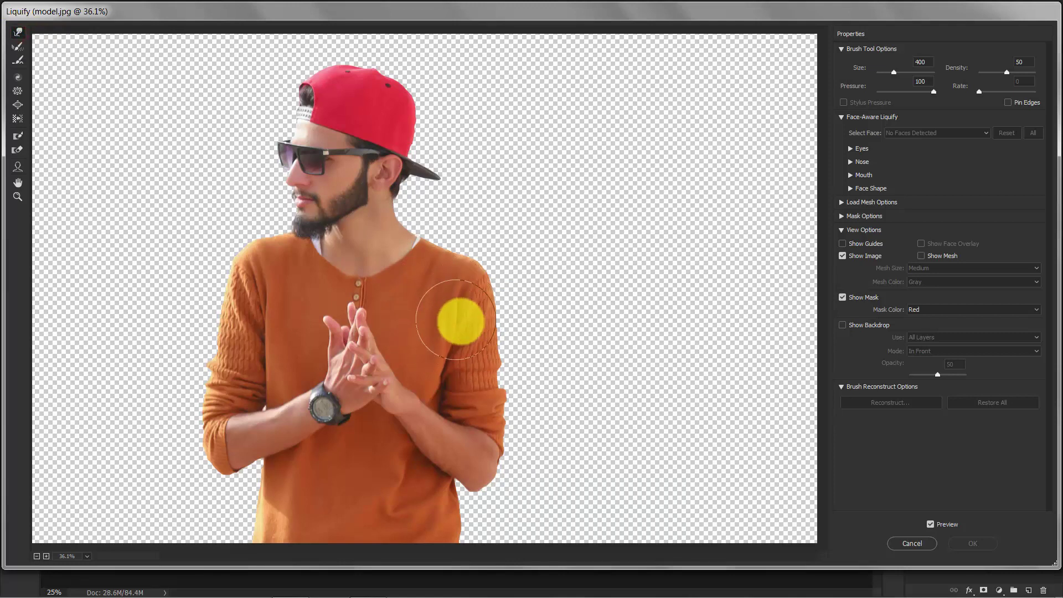
drag(463, 320, 679, 290)
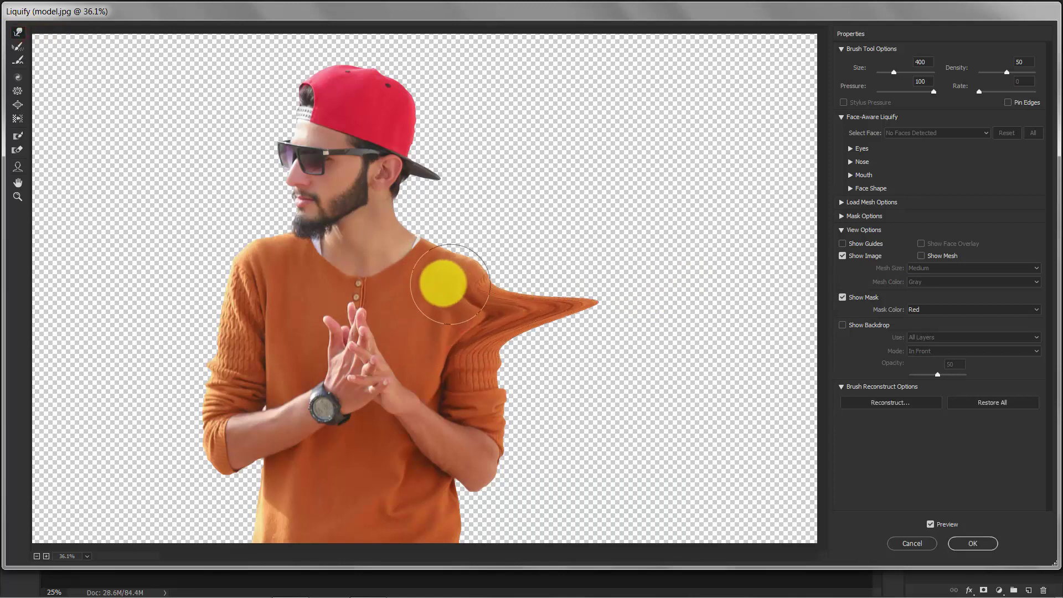
mouse_move(442, 283)
mouse_down()
mouse_move(560, 238)
mouse_move(647, 235)
mouse_up()
drag(471, 294, 772, 249)
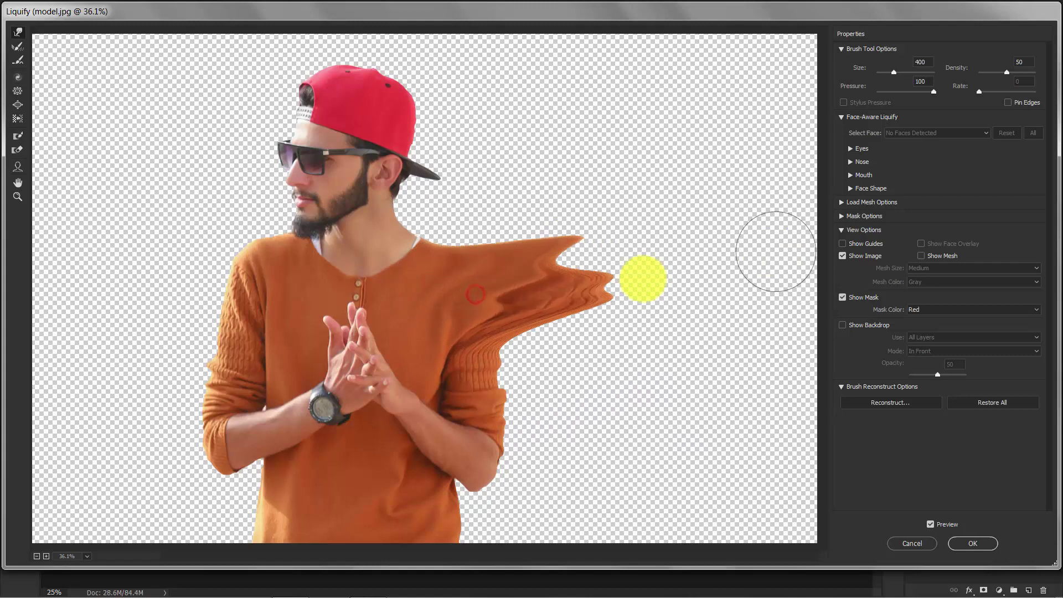
drag(463, 297, 759, 244)
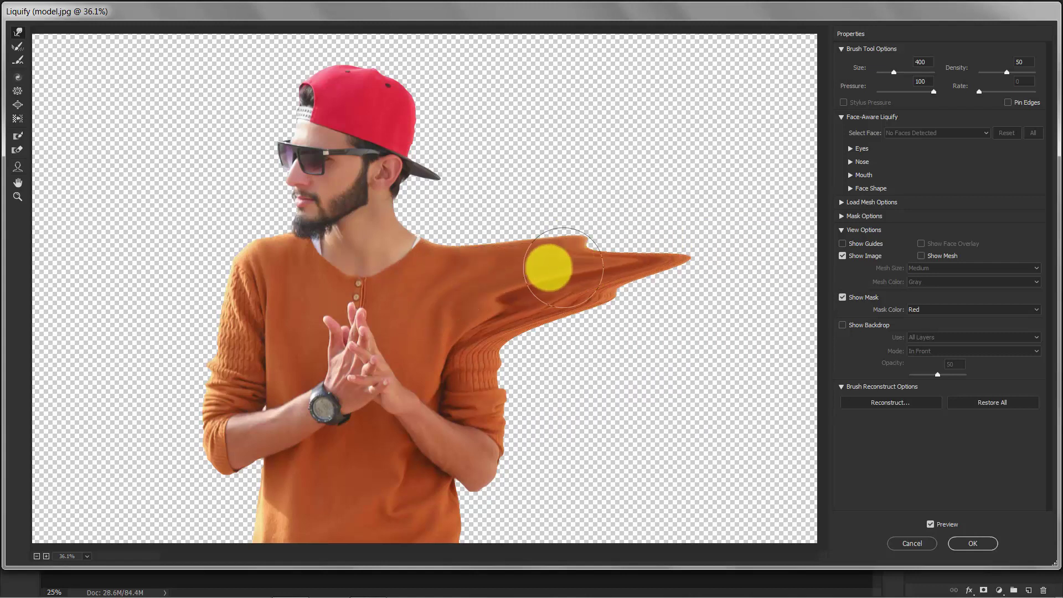
mouse_move(549, 267)
mouse_down()
mouse_move(641, 242)
mouse_move(760, 245)
mouse_move(551, 280)
mouse_move(779, 261)
mouse_move(670, 257)
mouse_move(616, 242)
mouse_move(849, 209)
mouse_move(674, 261)
mouse_move(855, 230)
mouse_move(642, 276)
mouse_up()
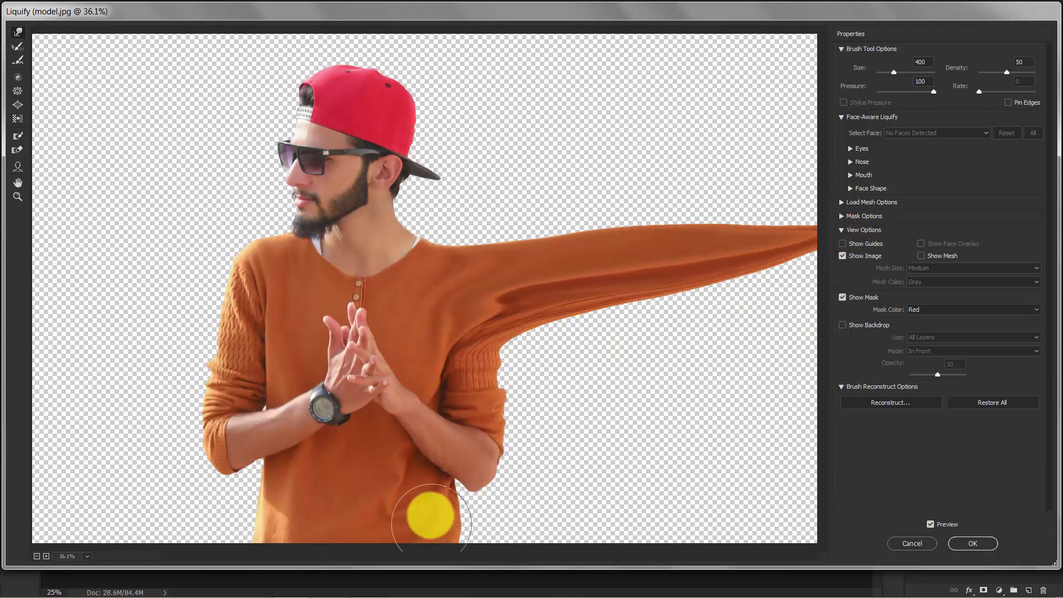
- Smear the lower shirt, sleeve and forearm out to the canvas's right edge with a brush enlarged up to size 700
mouse_move(429, 513)
mouse_down()
mouse_move(609, 513)
mouse_move(482, 526)
mouse_move(660, 546)
mouse_move(642, 532)
mouse_move(726, 543)
mouse_move(612, 534)
mouse_move(844, 520)
mouse_move(619, 527)
mouse_up()
key(bracketright)
mouse_move(474, 372)
mouse_down()
mouse_move(488, 368)
mouse_move(476, 367)
mouse_move(516, 424)
mouse_move(609, 373)
mouse_move(543, 361)
mouse_move(819, 316)
mouse_move(563, 411)
mouse_move(800, 423)
mouse_up()
key(bracketright)
key(bracketright)
mouse_move(553, 463)
mouse_down()
mouse_move(522, 475)
mouse_move(790, 459)
mouse_move(772, 492)
mouse_move(738, 425)
mouse_up()
key(bracketleft)
key(bracketleft)
key(bracketleft)
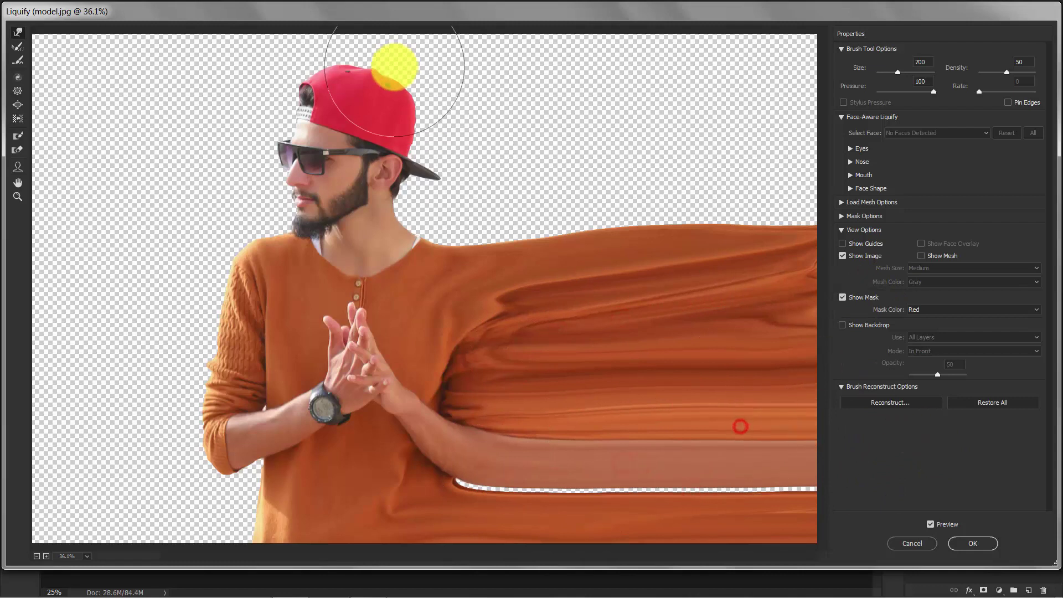
- Smear the cap, hair and neck out to the canvas's right edge, enlarging the brush to size 800, and apply the Liquify distortion
drag(376, 58, 416, 104)
mouse_move(452, 4)
mouse_down()
mouse_move(416, 99)
mouse_move(385, 96)
mouse_move(444, 64)
mouse_move(503, 82)
mouse_move(421, 154)
mouse_move(589, 142)
mouse_move(468, 109)
mouse_move(716, 37)
mouse_move(543, 122)
mouse_move(831, 72)
mouse_move(451, 190)
mouse_move(583, 197)
mouse_move(821, 138)
mouse_move(756, 191)
mouse_up()
key(bracketright)
key(bracketright)
key(bracketright)
key(bracketright)
mouse_move(637, 106)
mouse_down()
mouse_move(667, 88)
mouse_move(950, 88)
mouse_up()
drag(693, 275, 670, 266)
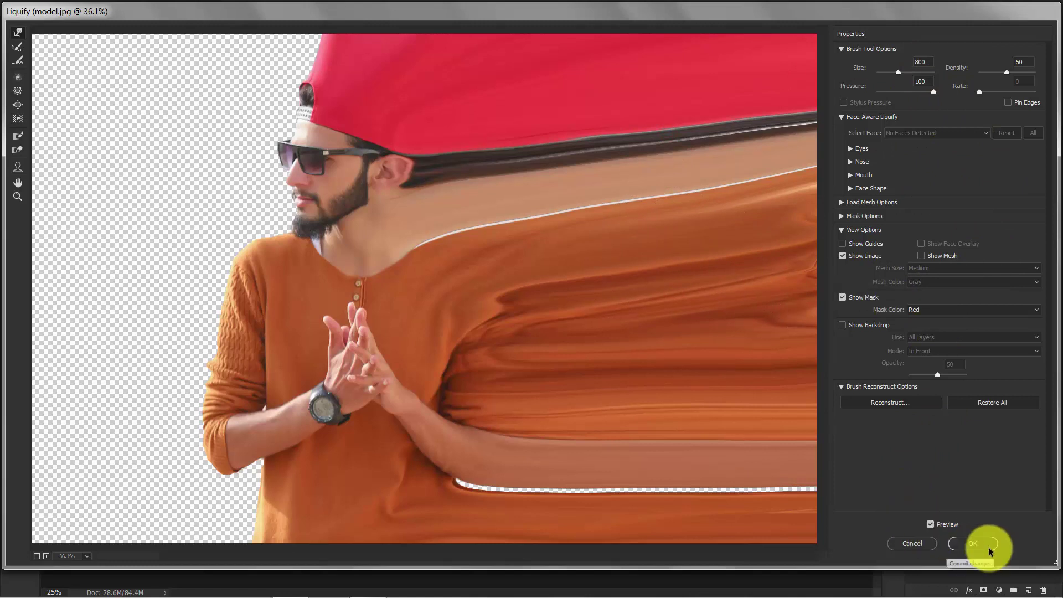
click(967, 544)
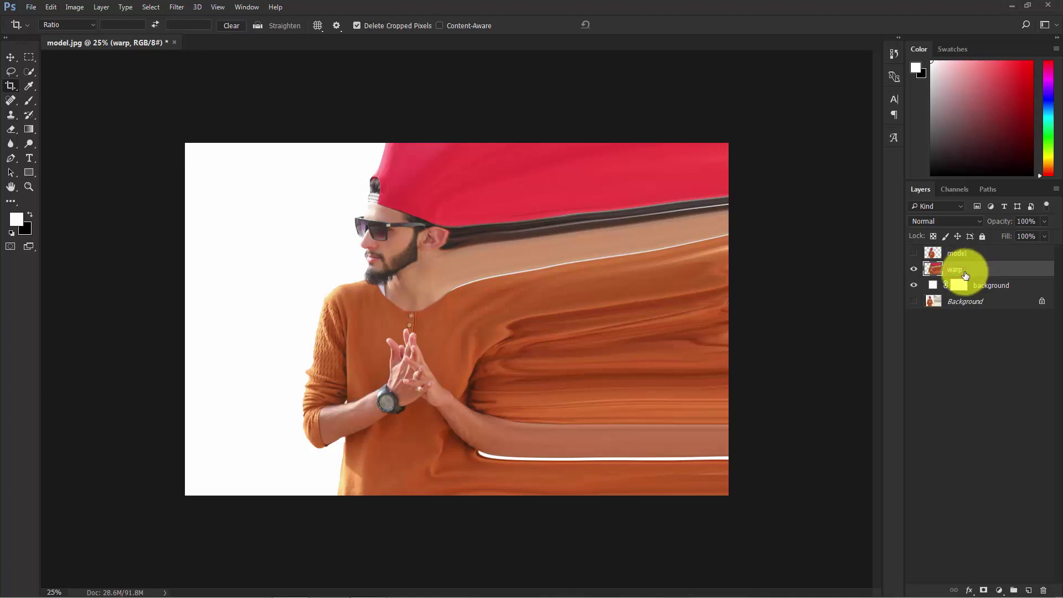
- Add a black layer mask to the warp layer and show the model layer again
click(984, 590)
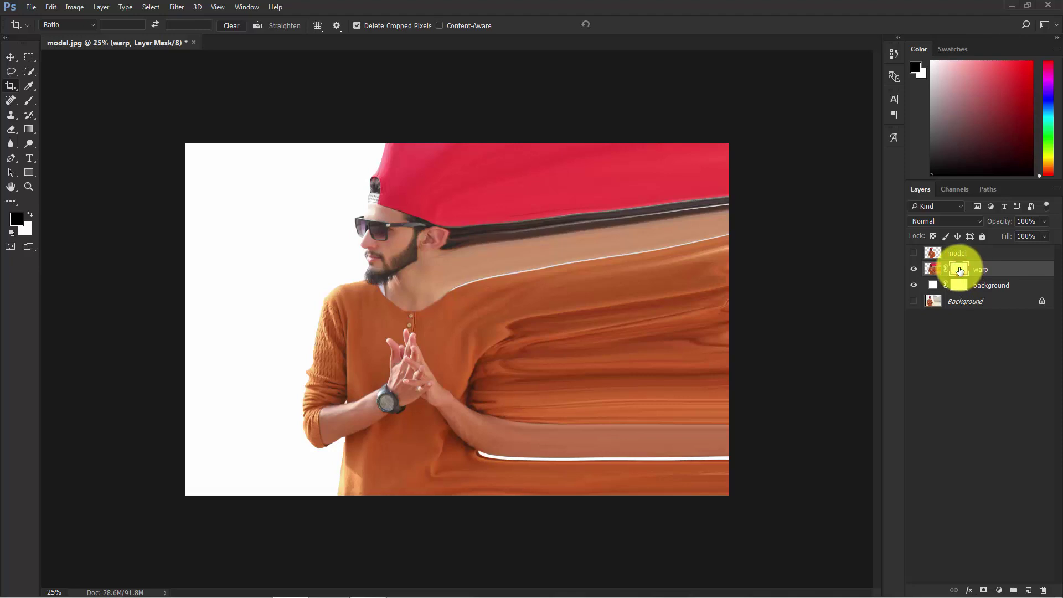
alt+click(960, 270)
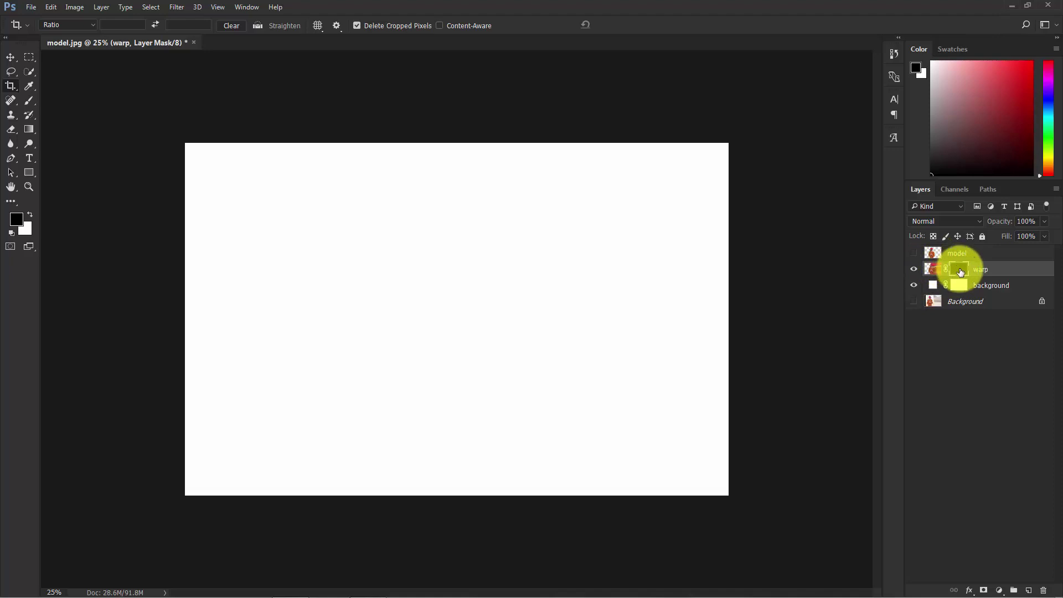
click(914, 253)
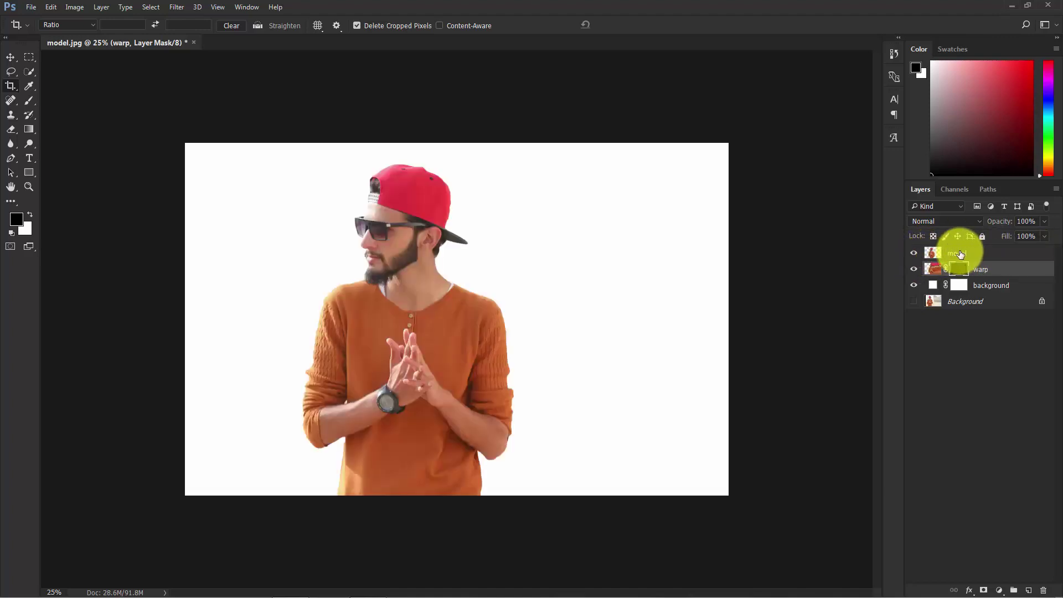
- Add a white layer mask to the model layer and create a new empty layer at the top of the stack
click(961, 254)
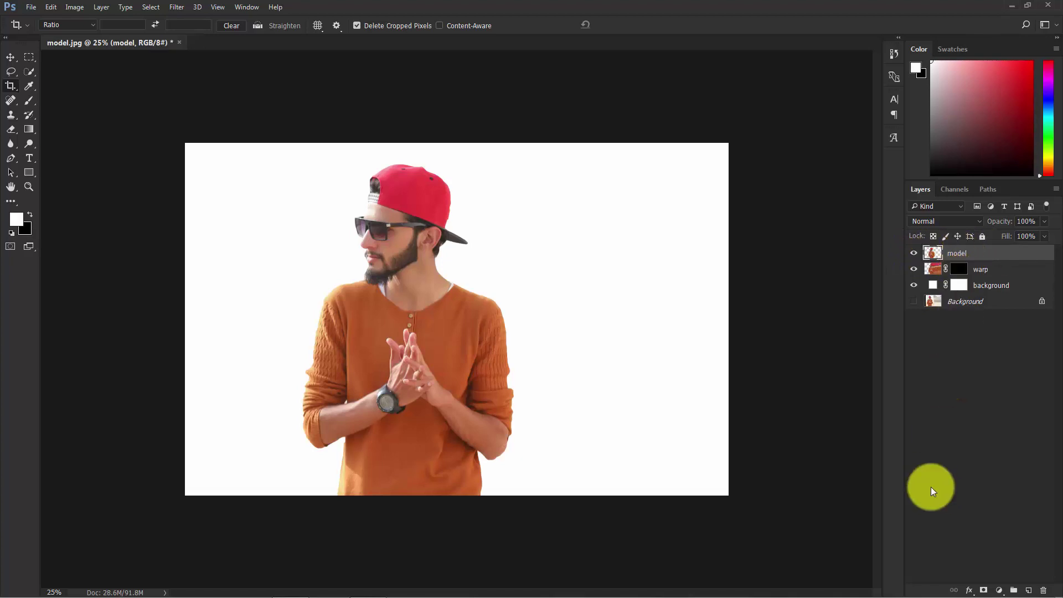
click(984, 590)
click(958, 253)
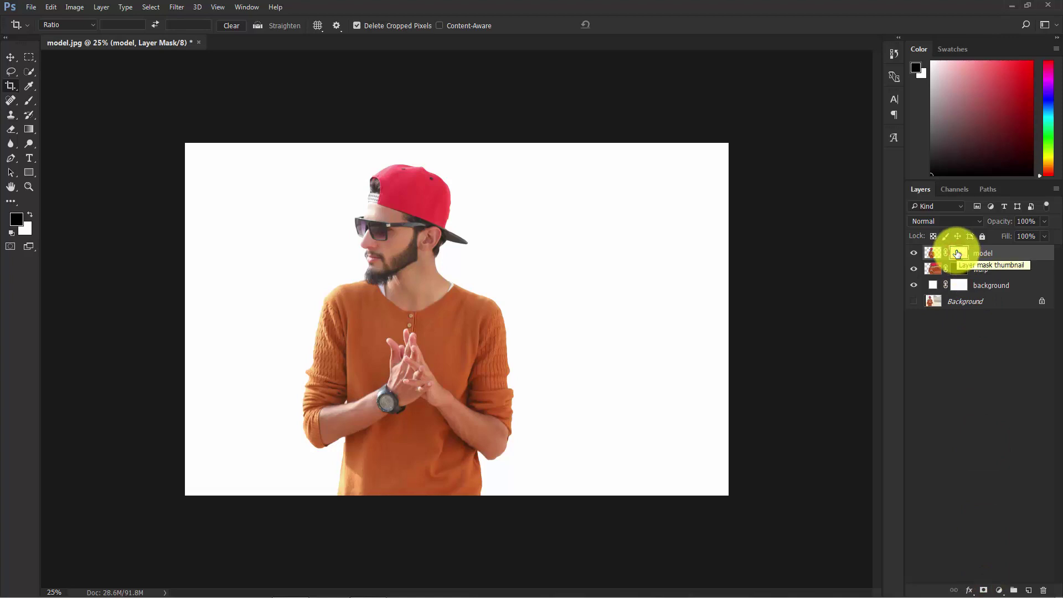
click(983, 367)
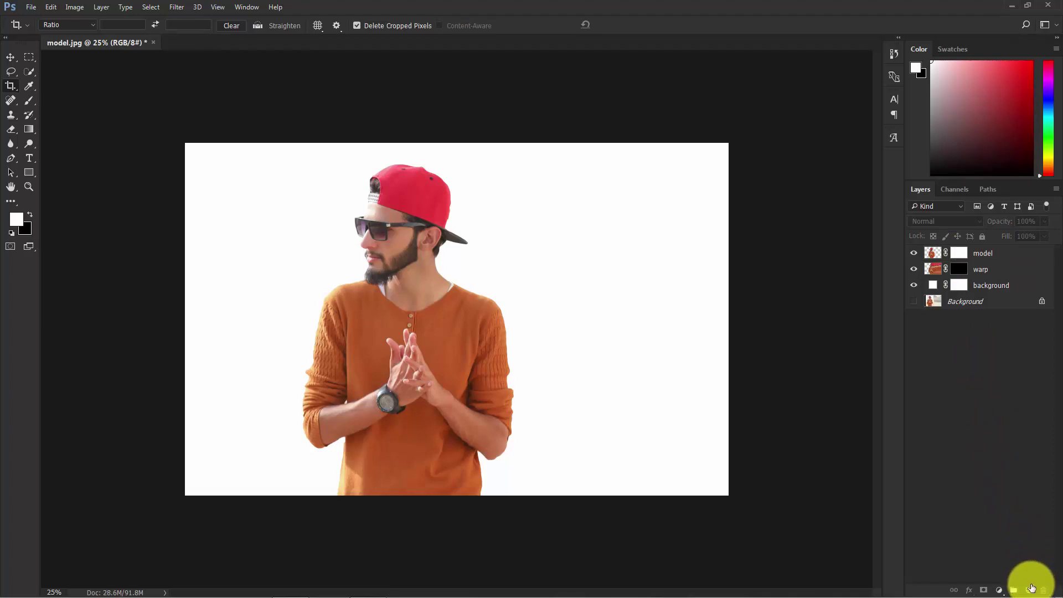
click(1030, 590)
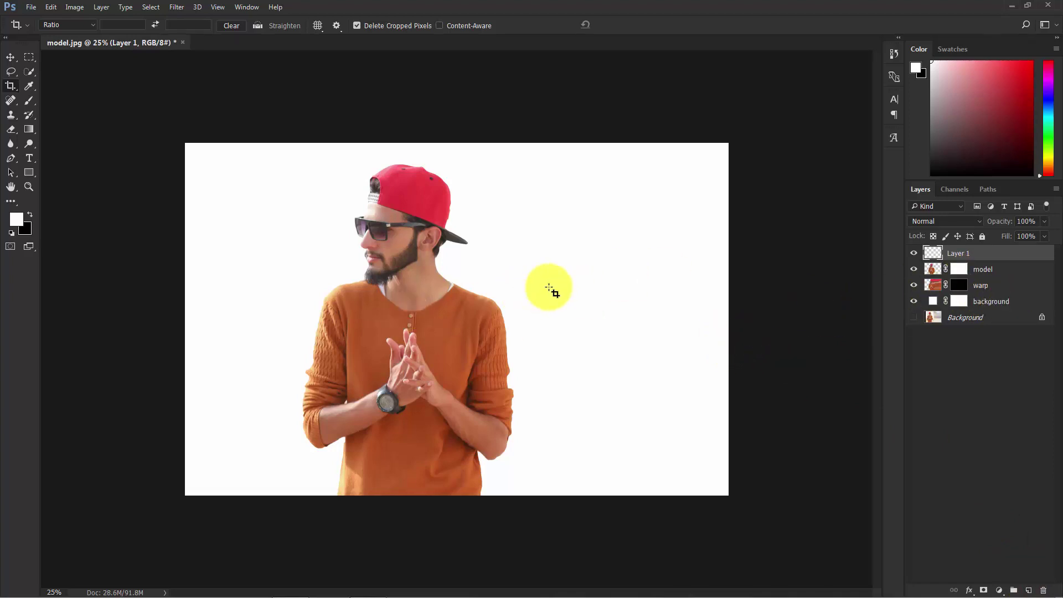
- Add the text "freedom" on the empty white area beside the man
key(ctrl+plus)
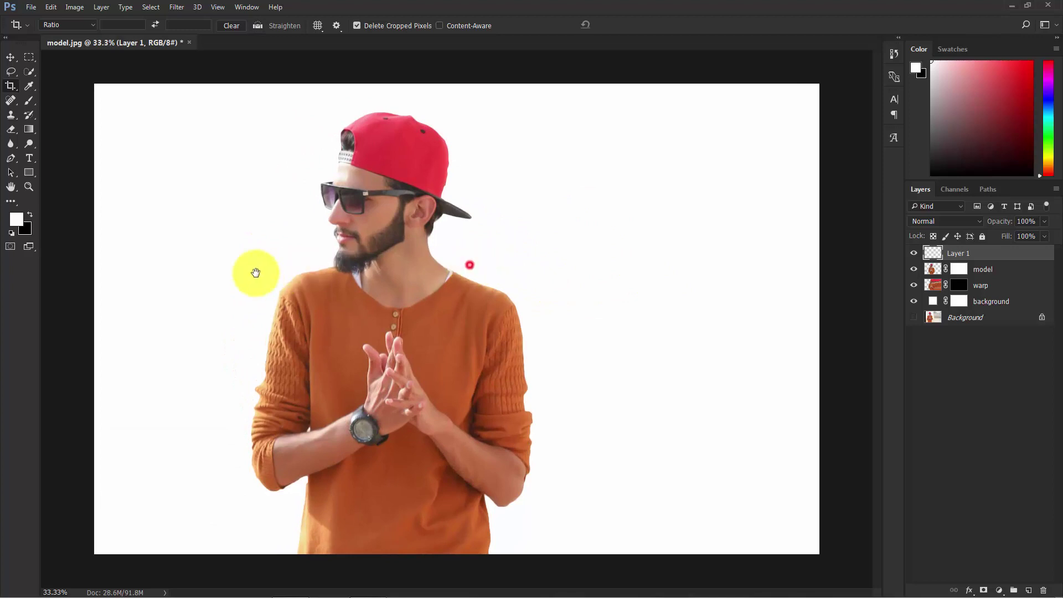
click(29, 159)
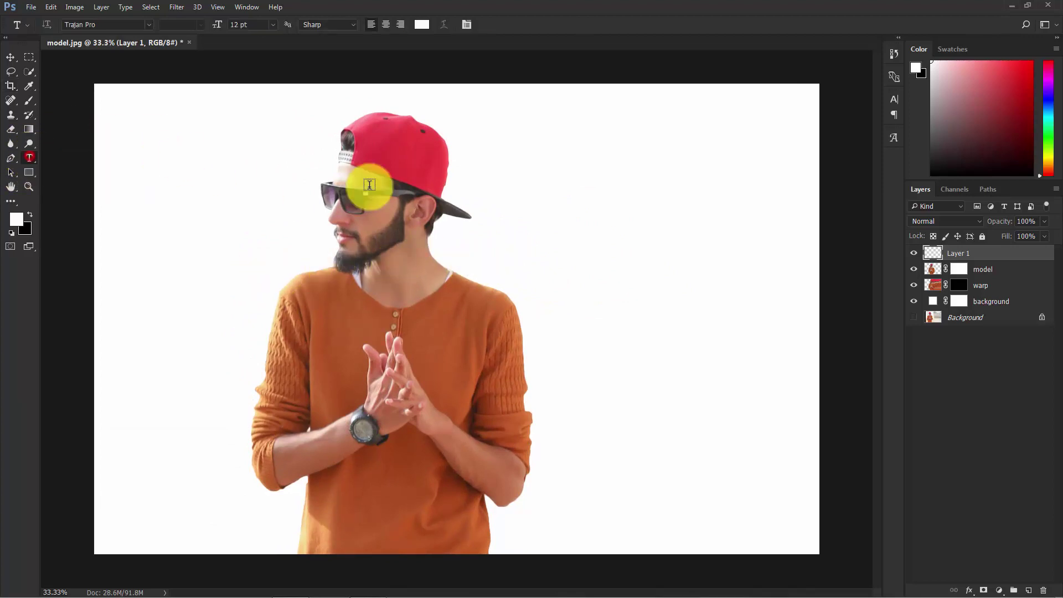
click(610, 316)
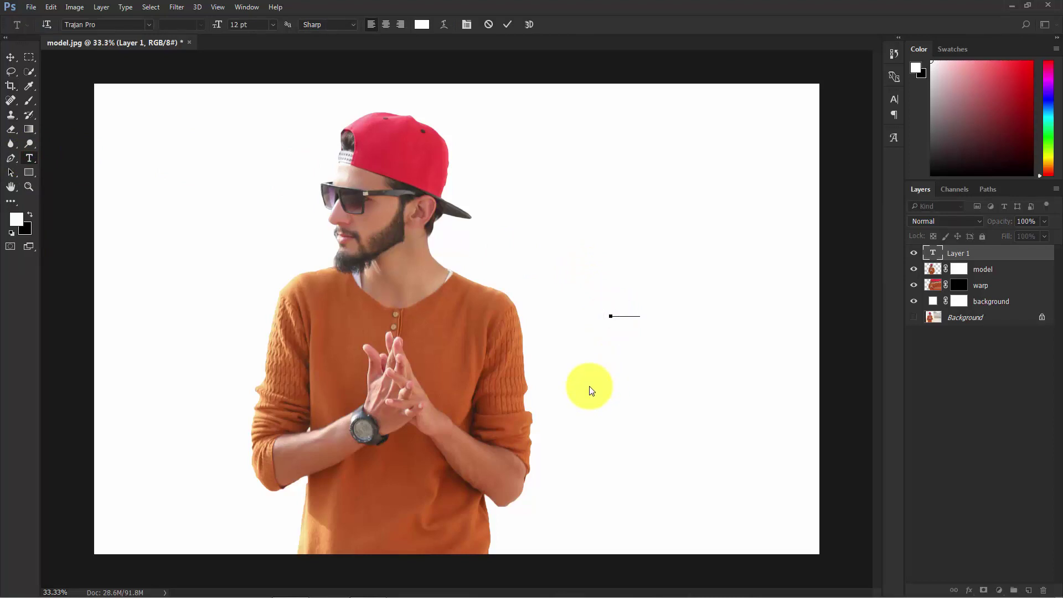
text(a)
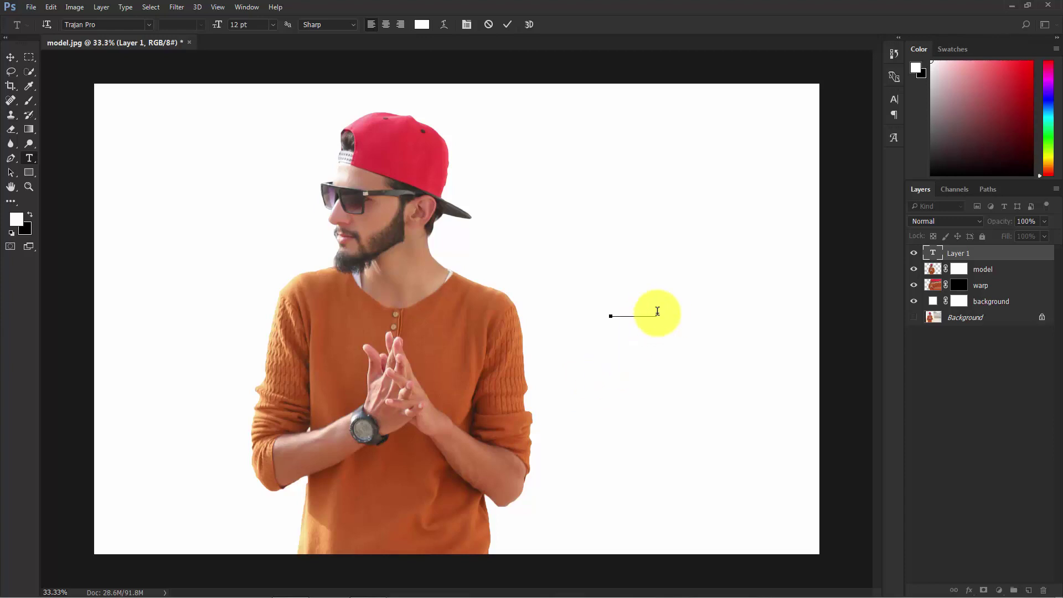
- Recolour the whole word to black (000000) and commit the text
drag(658, 313, 577, 311)
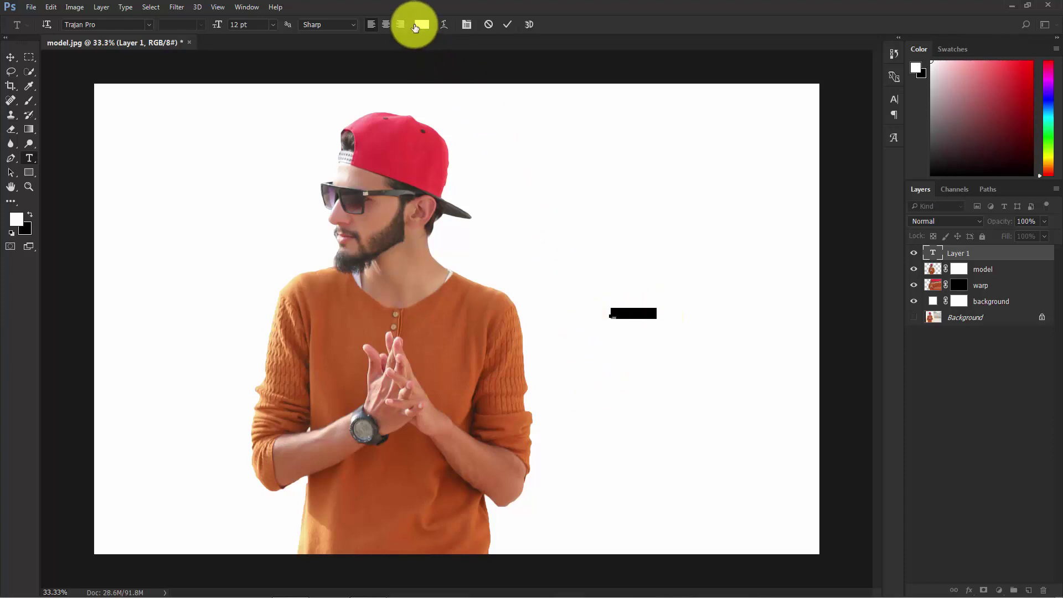
click(422, 24)
drag(673, 252, 617, 271)
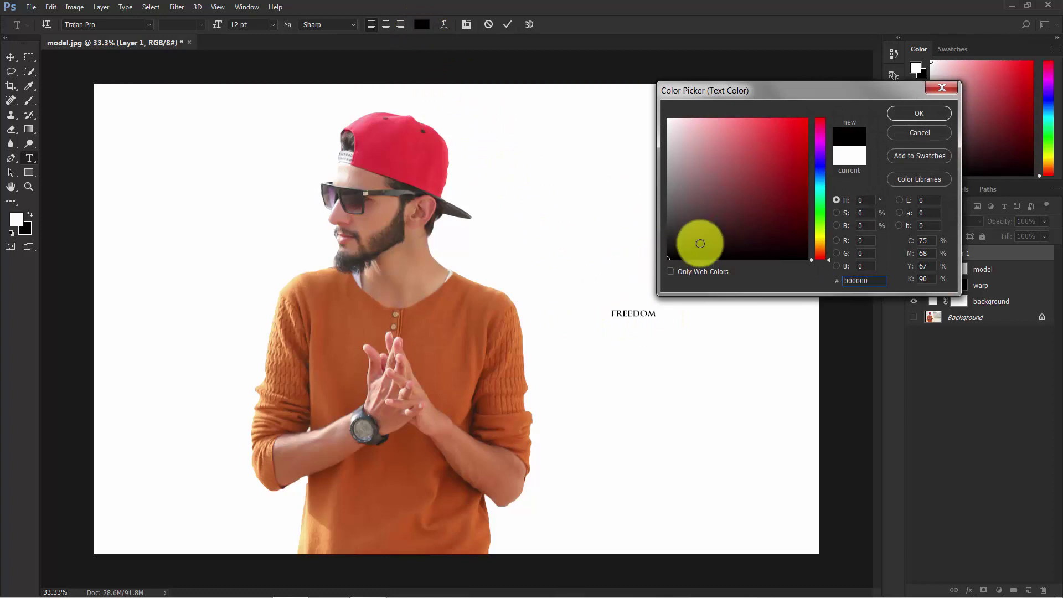
click(910, 114)
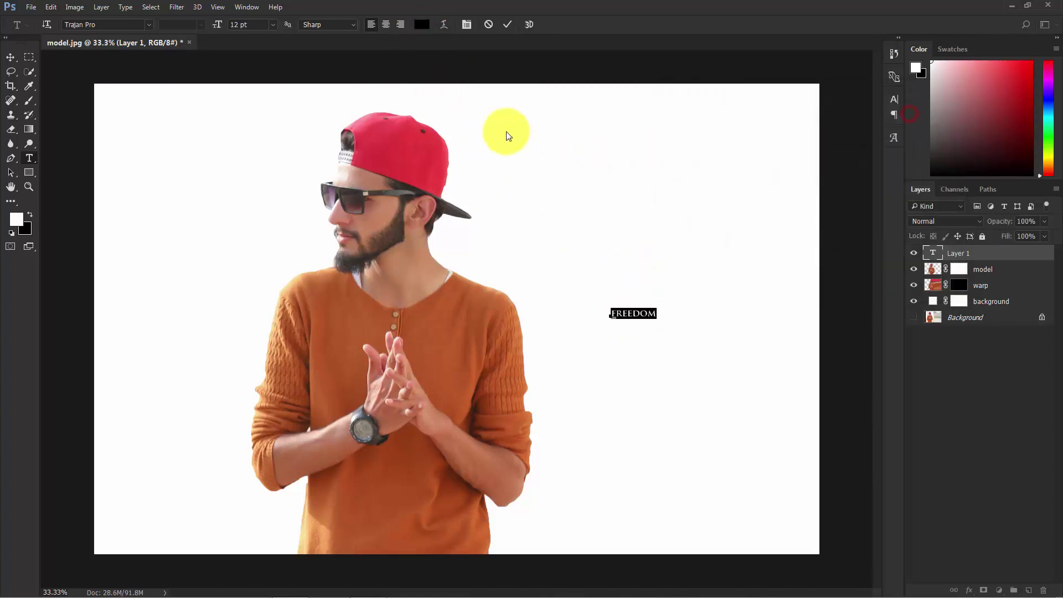
click(507, 25)
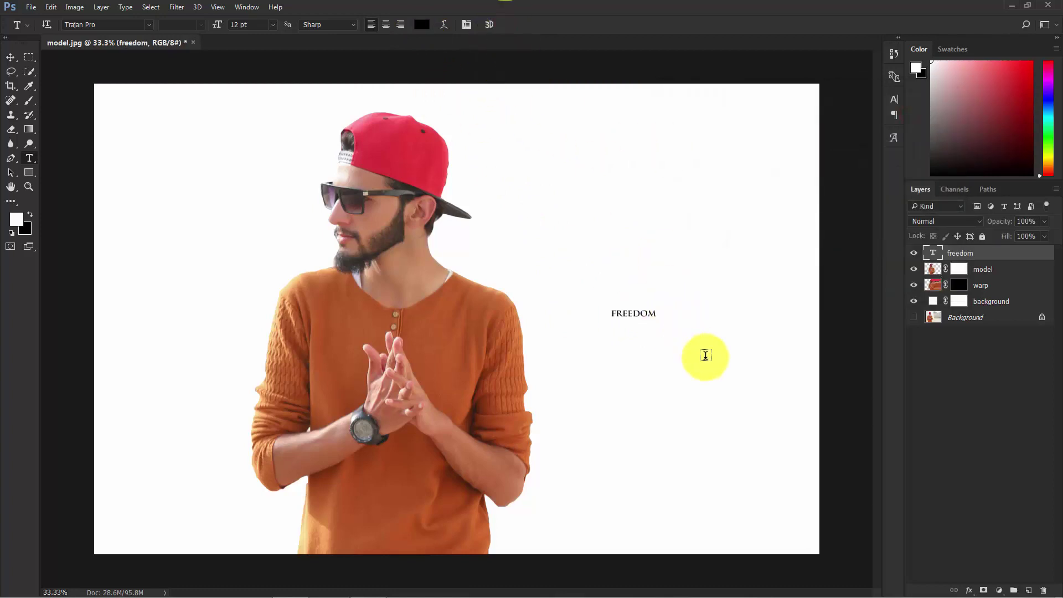
- Scale the text up to about 51.5 pt and move it up next to the man's neck and cap
key(ctrl+t)
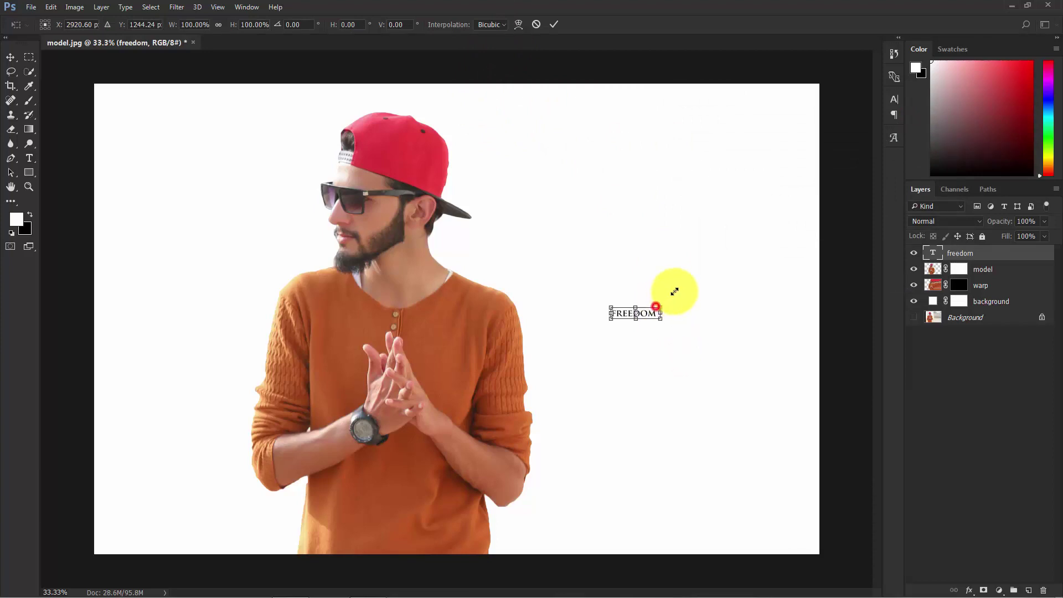
drag(656, 306, 791, 210)
click(554, 26)
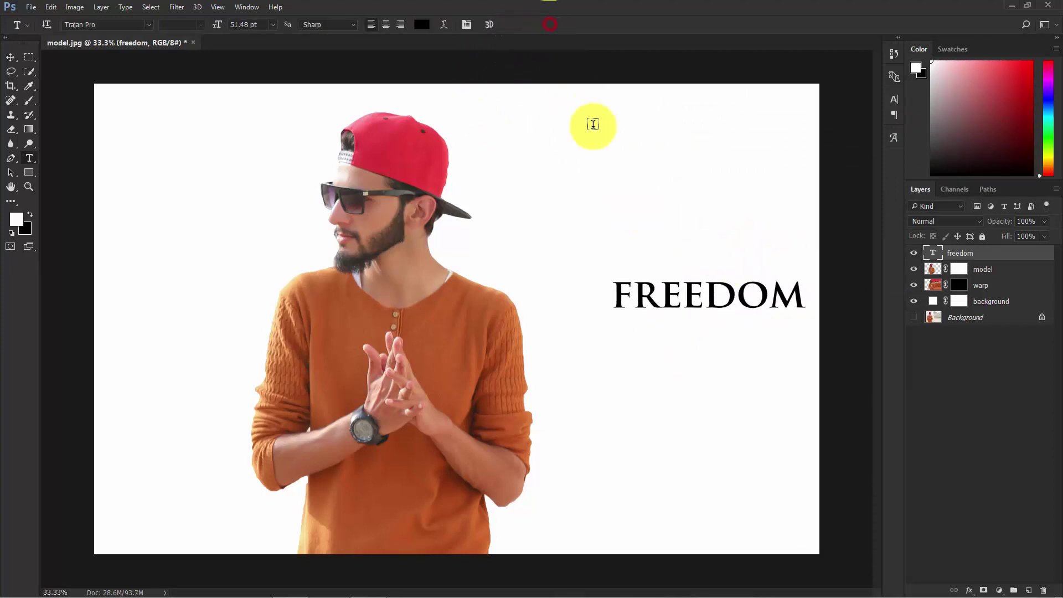
click(11, 57)
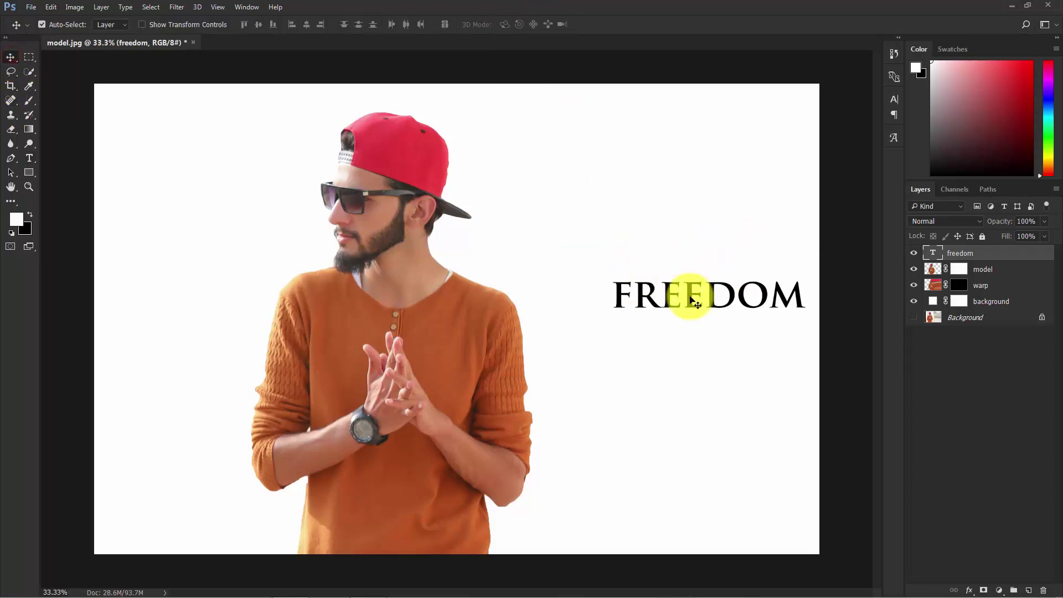
drag(686, 297, 620, 252)
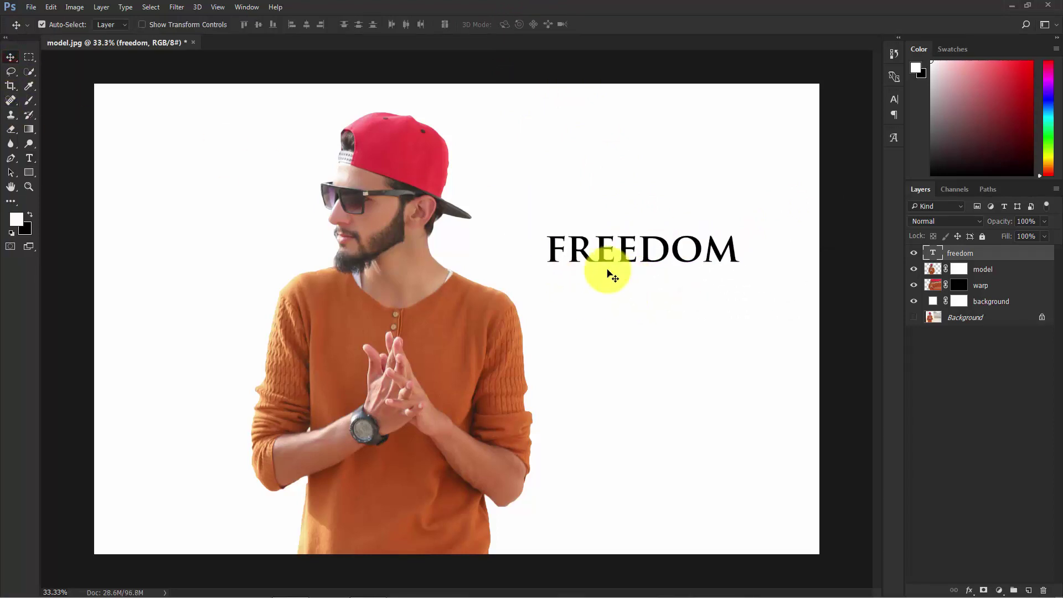
- Enclose the word in a rectangular selection, define it as a brush preset named "freedom", and deselect
click(28, 55)
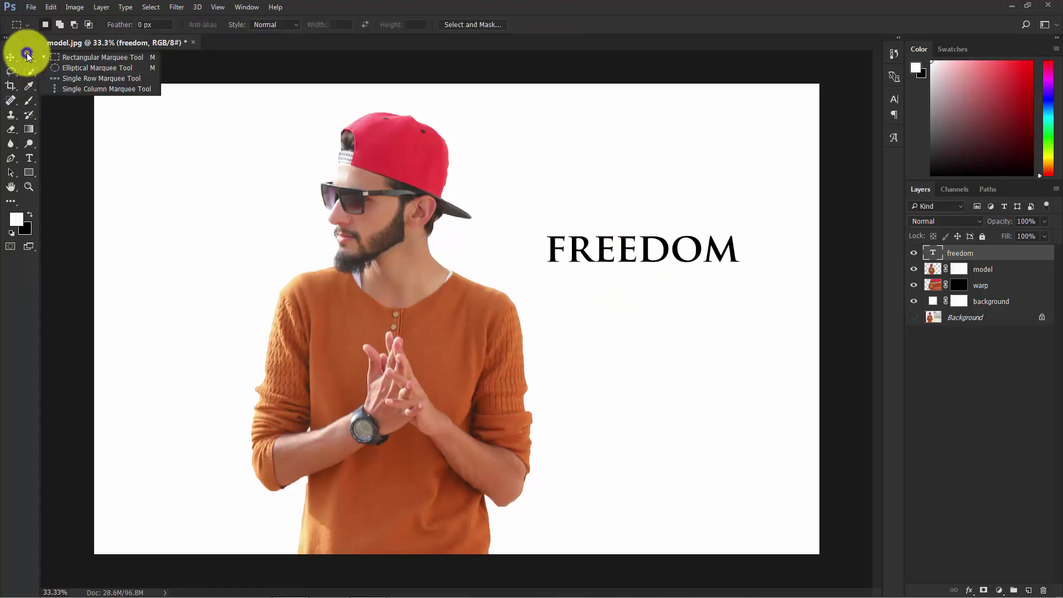
click(88, 57)
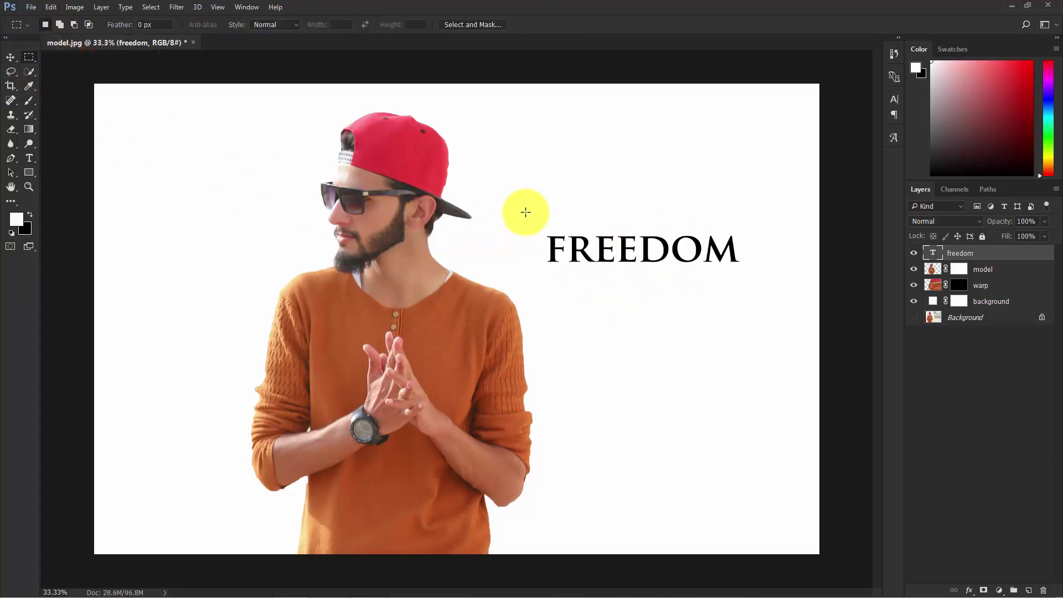
drag(526, 212, 679, 298)
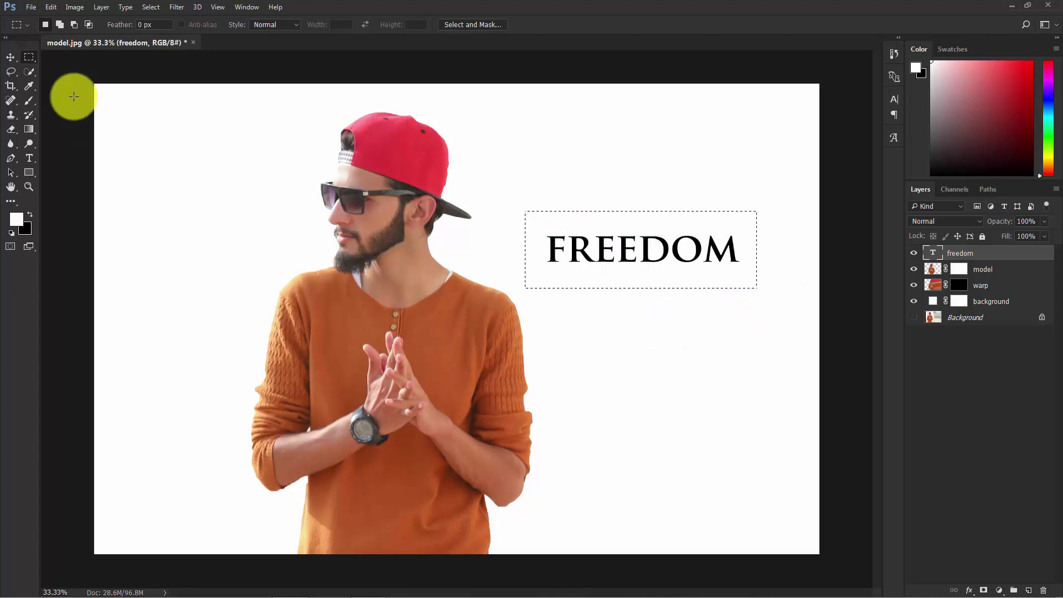
click(50, 7)
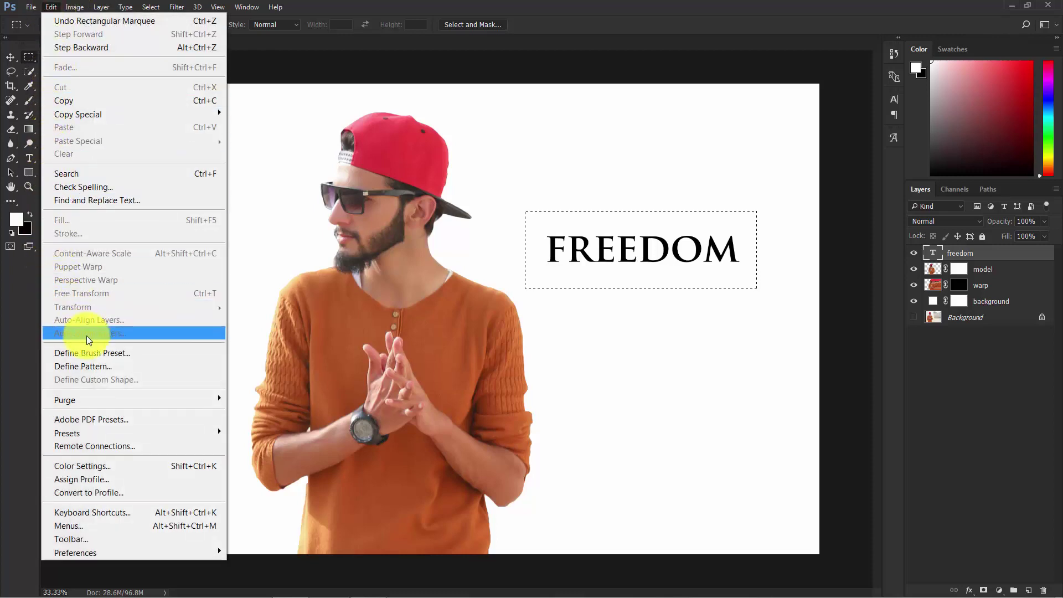
click(107, 353)
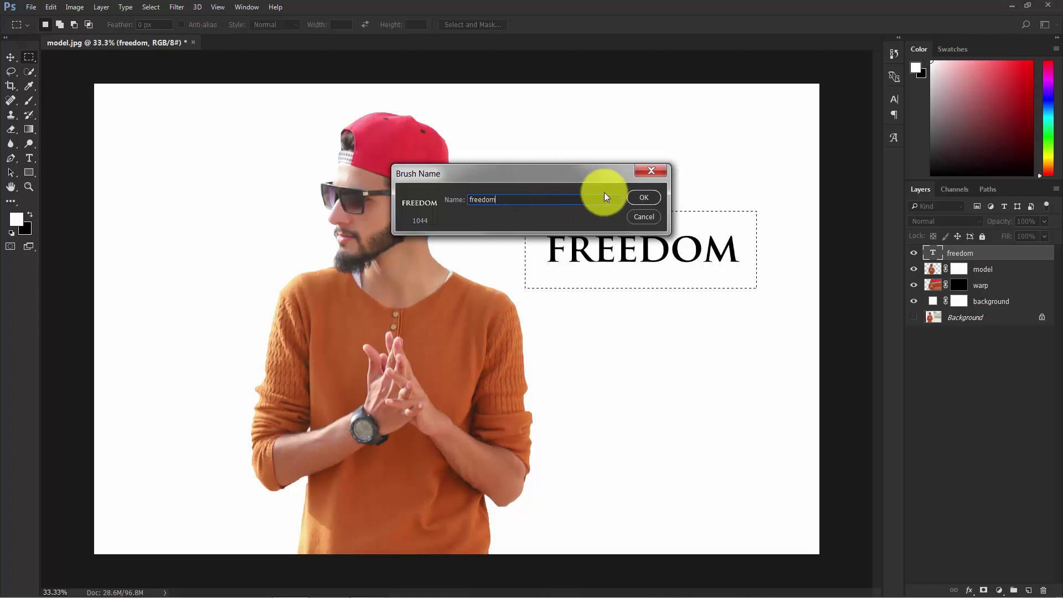
click(646, 198)
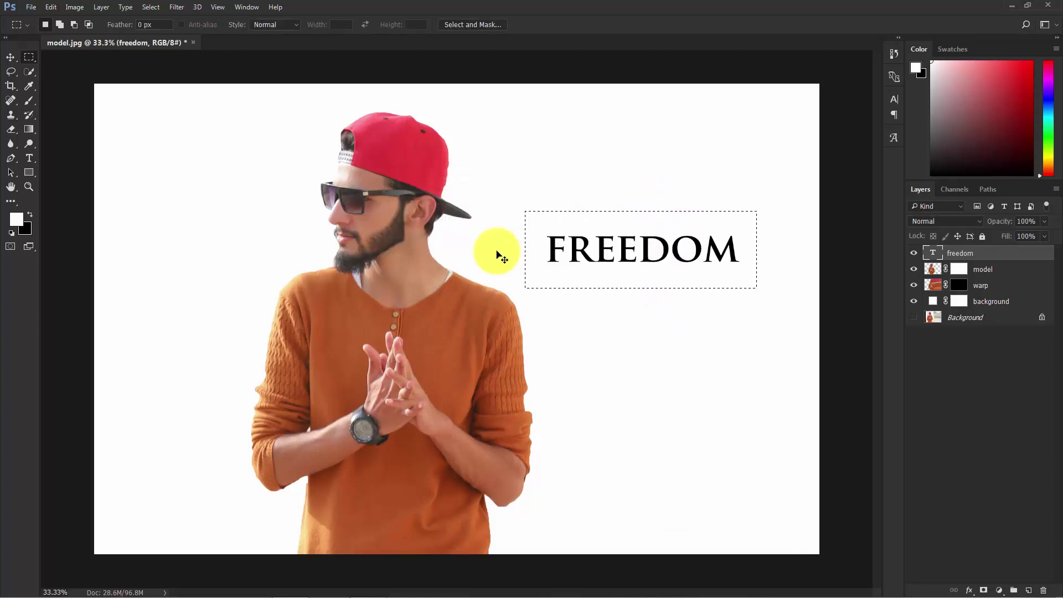
key(ctrl+d)
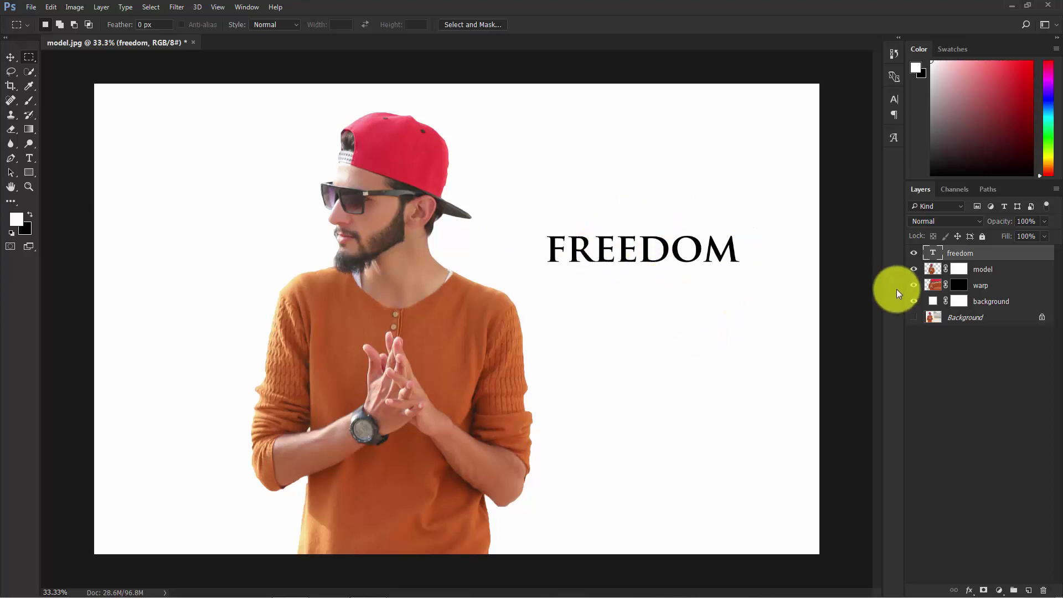
- Delete the freedom text layer and target the model layer's mask with the Brush tool
key(Delete)
click(978, 357)
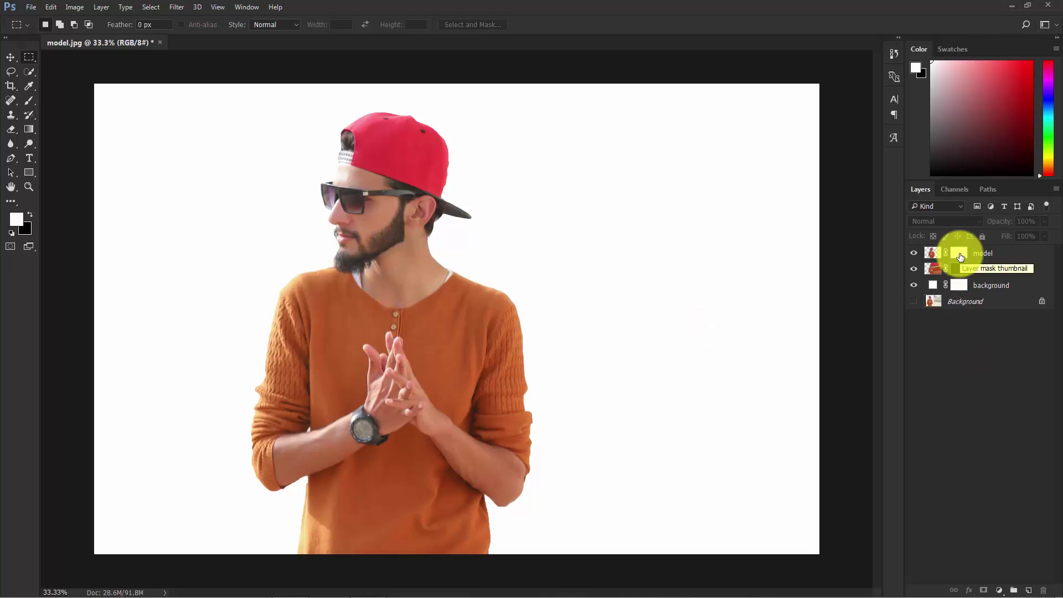
click(960, 256)
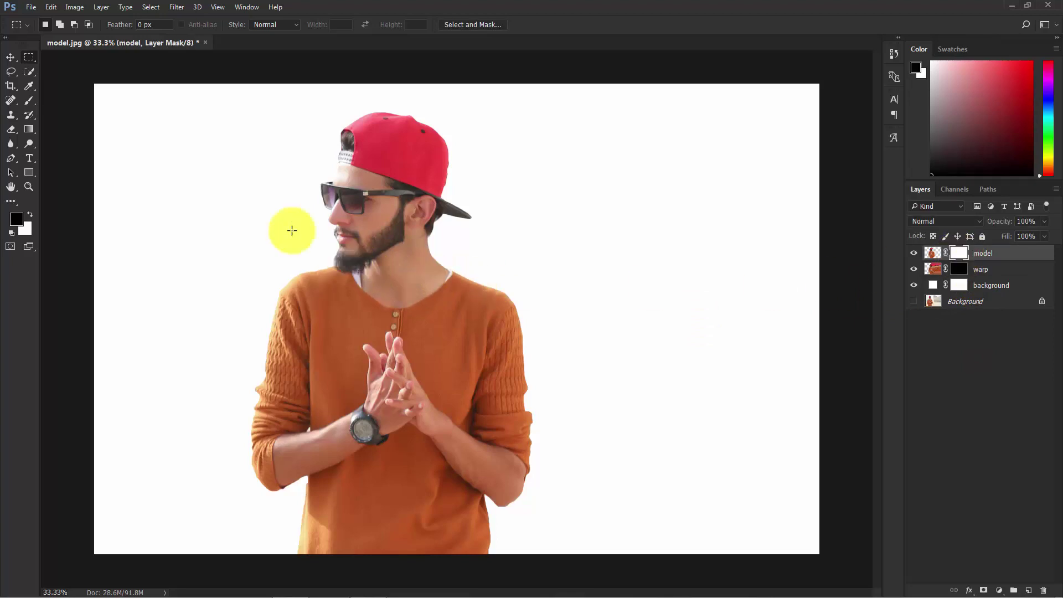
click(26, 99)
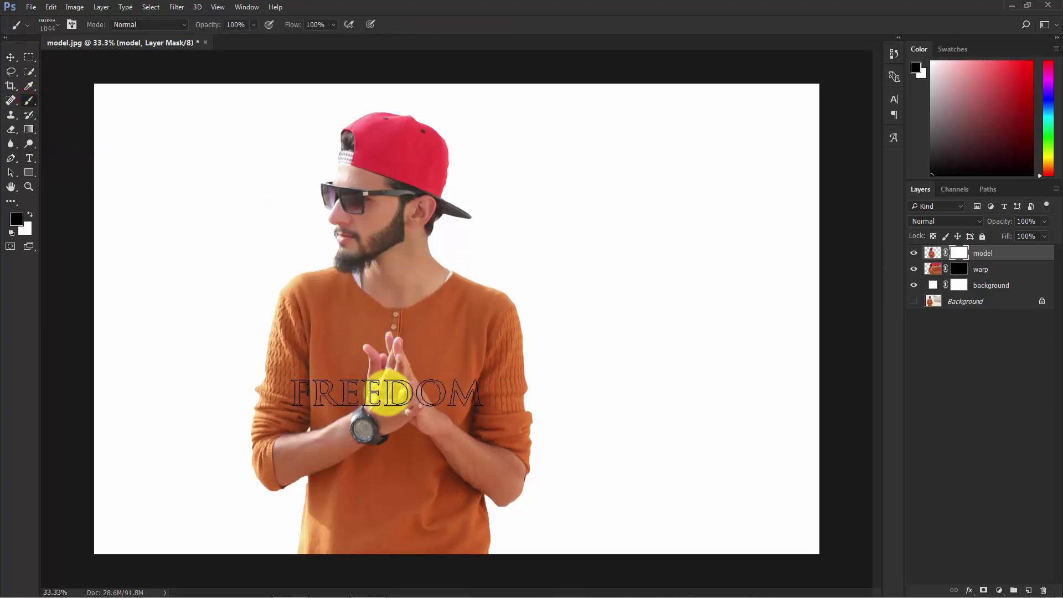
- Try a single freedom stamp on the model layer's mask over the man's chest and undo it
click(399, 351)
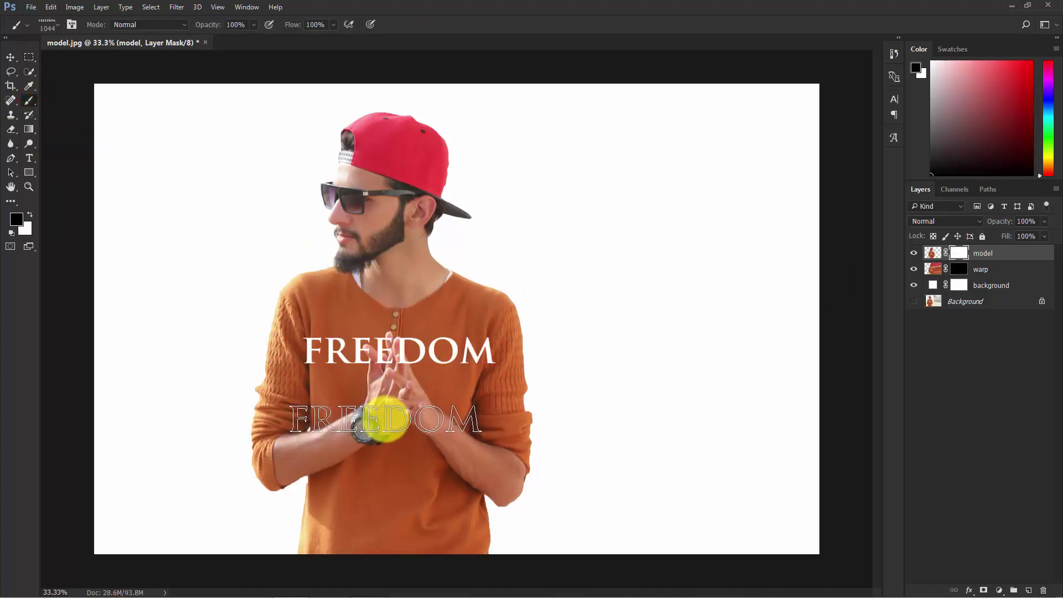
key(ctrl+z)
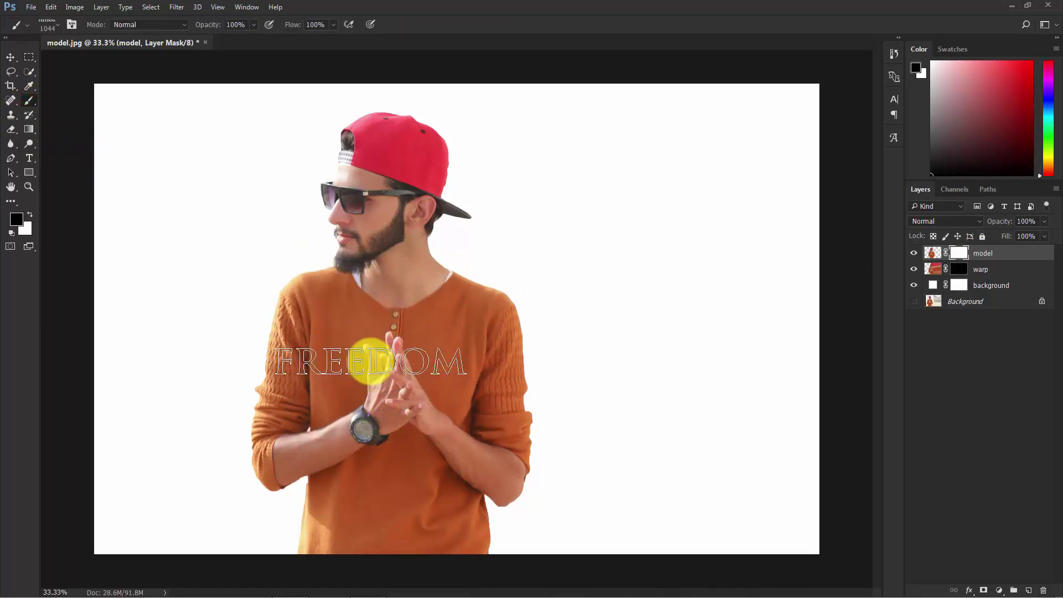
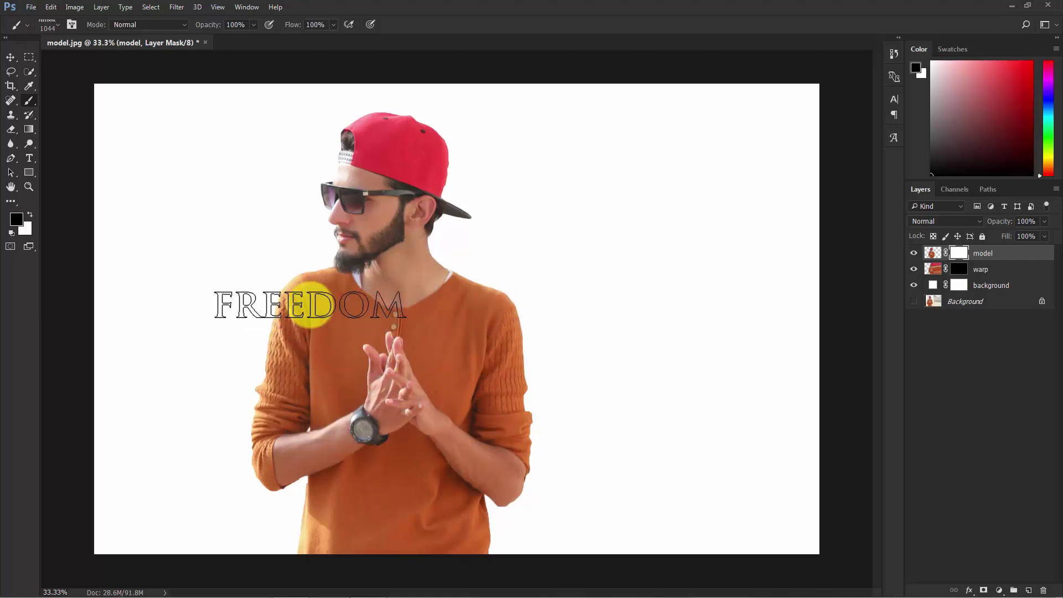
- Enable Shape Dynamics for the freedom brush with a size jitter of 100%
click(72, 25)
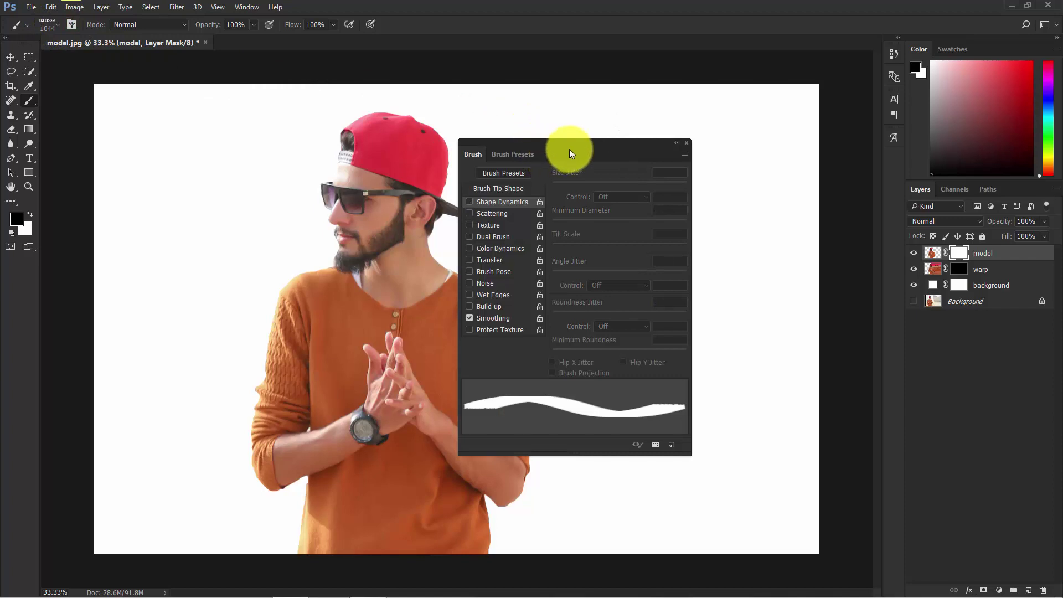
drag(569, 150, 554, 127)
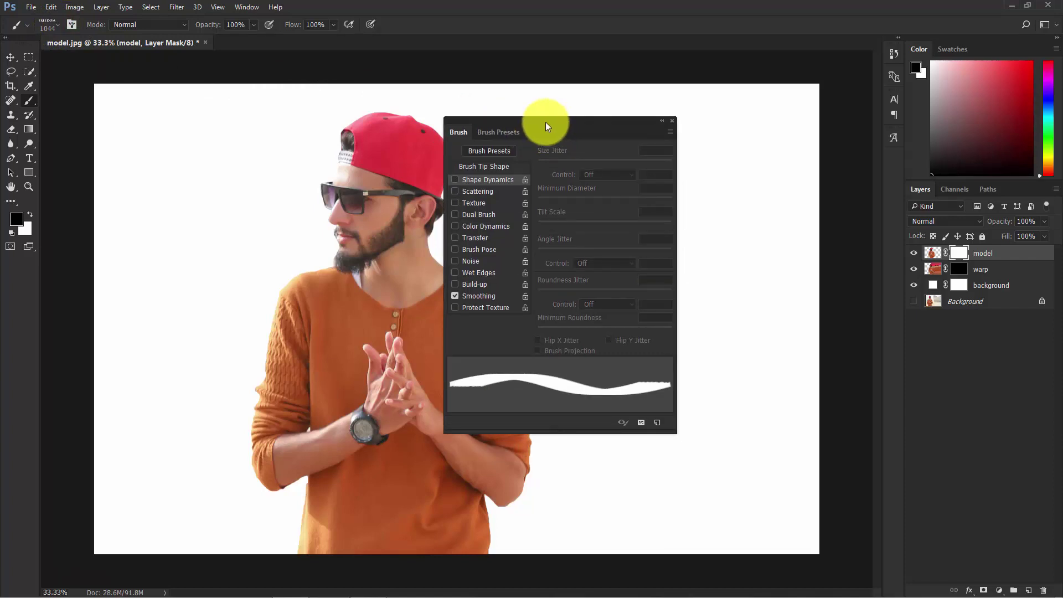
click(454, 180)
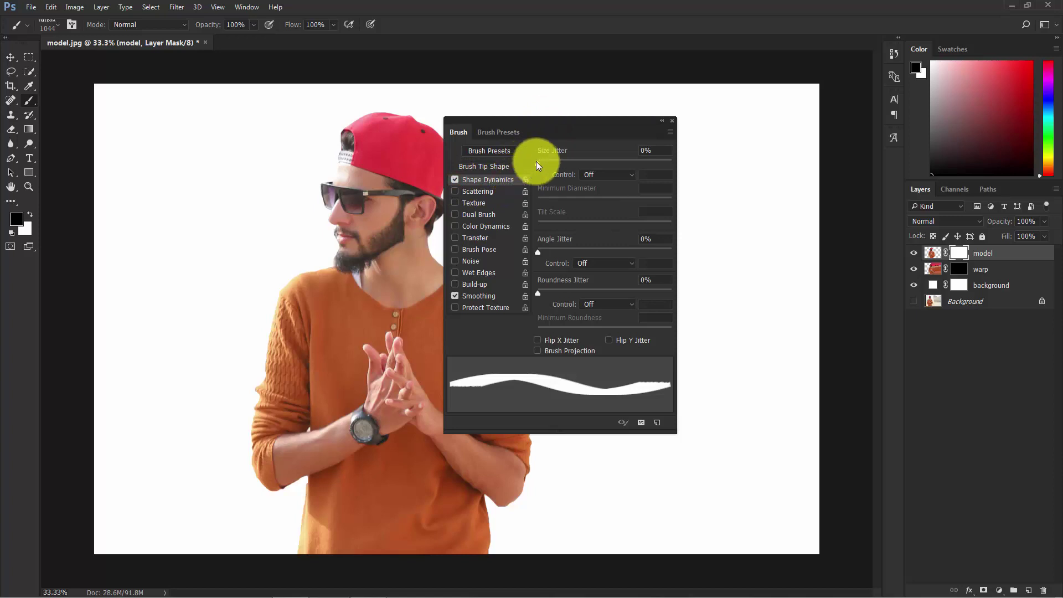
drag(536, 161, 740, 161)
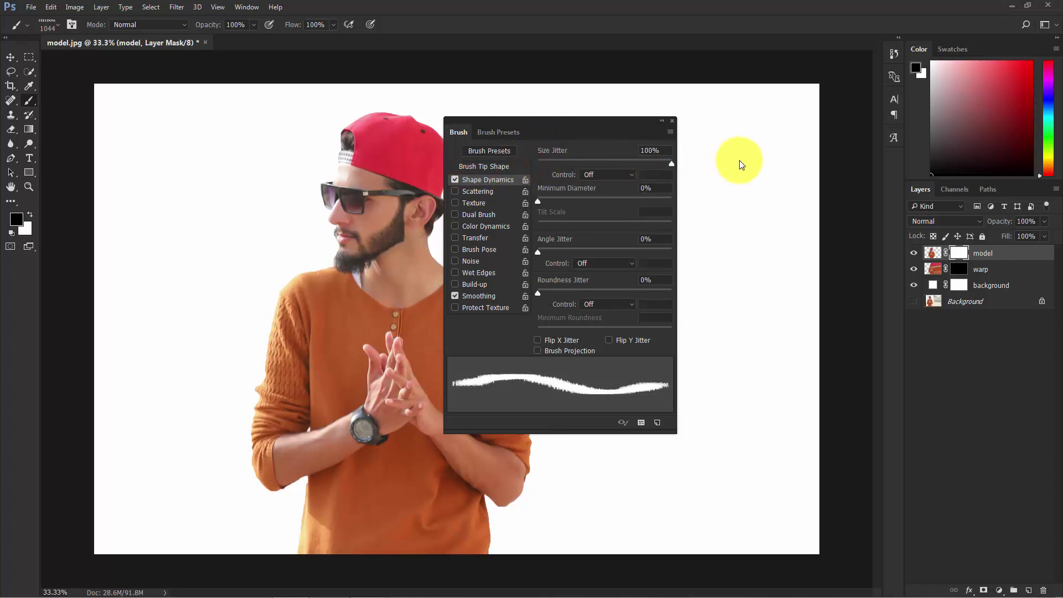
- Enable Scattering for the freedom brush and set the scatter to 600%
click(482, 191)
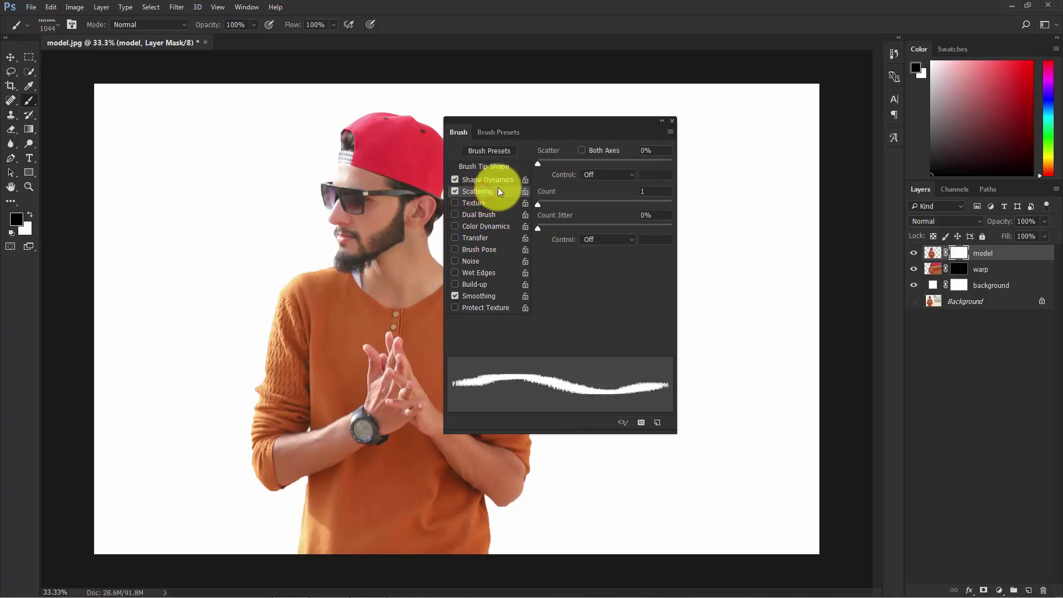
mouse_move(537, 161)
mouse_down()
mouse_move(690, 168)
mouse_move(637, 168)
mouse_up()
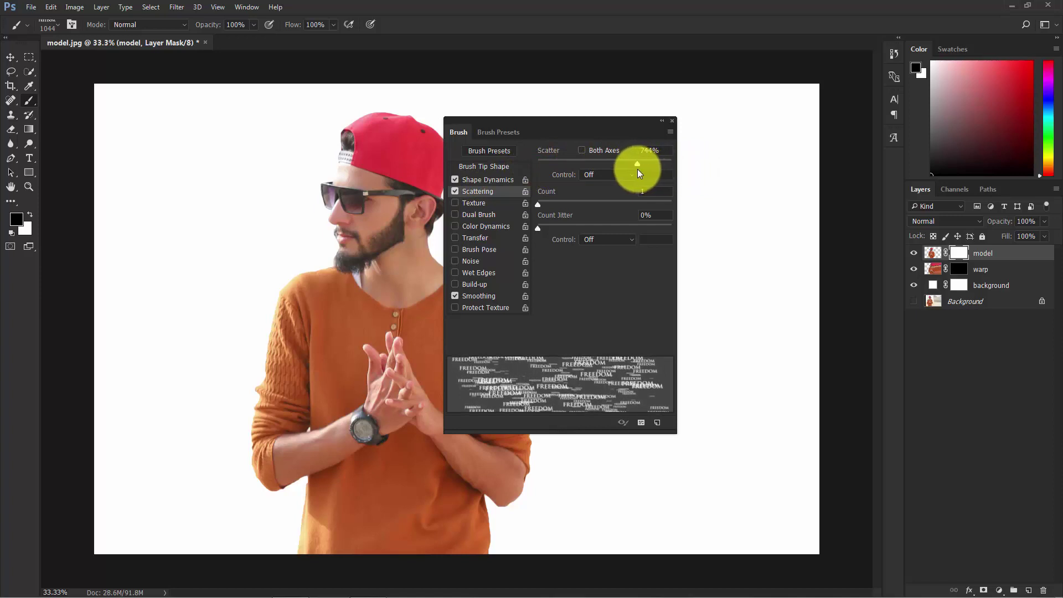
click(665, 149)
text(600)
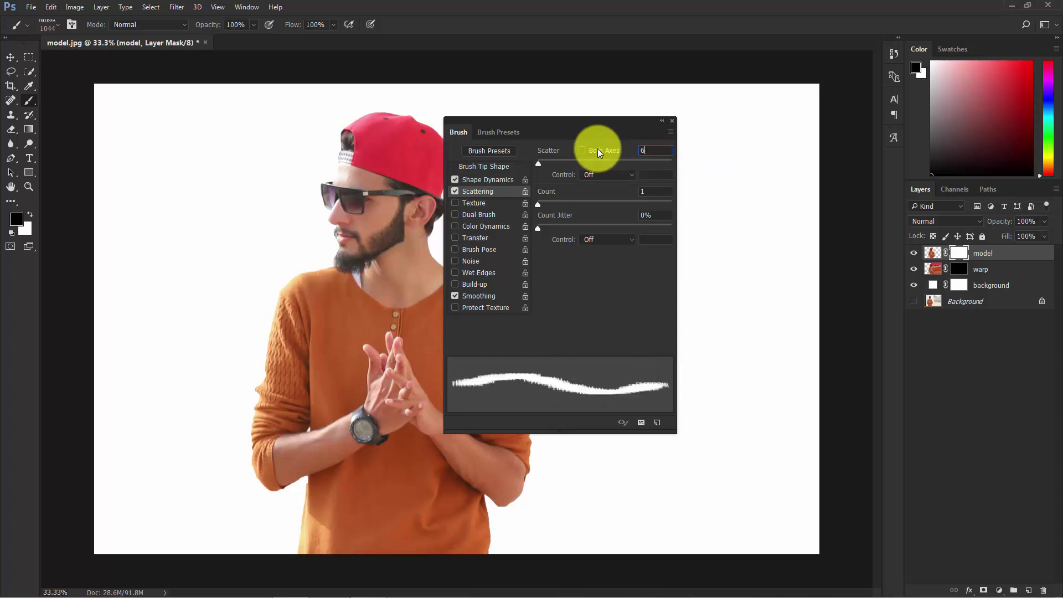
click(538, 204)
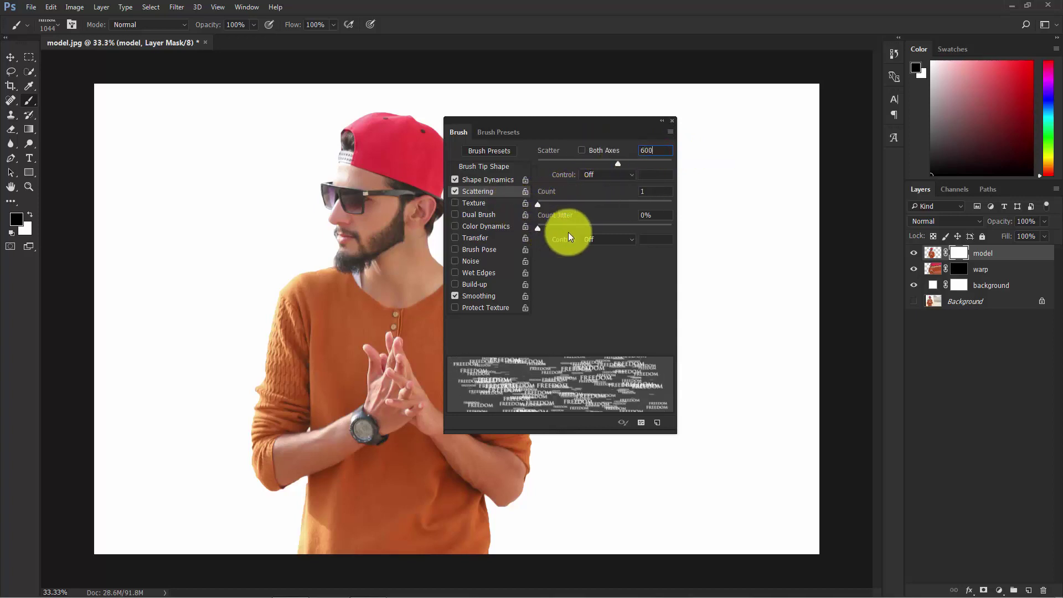
click(662, 214)
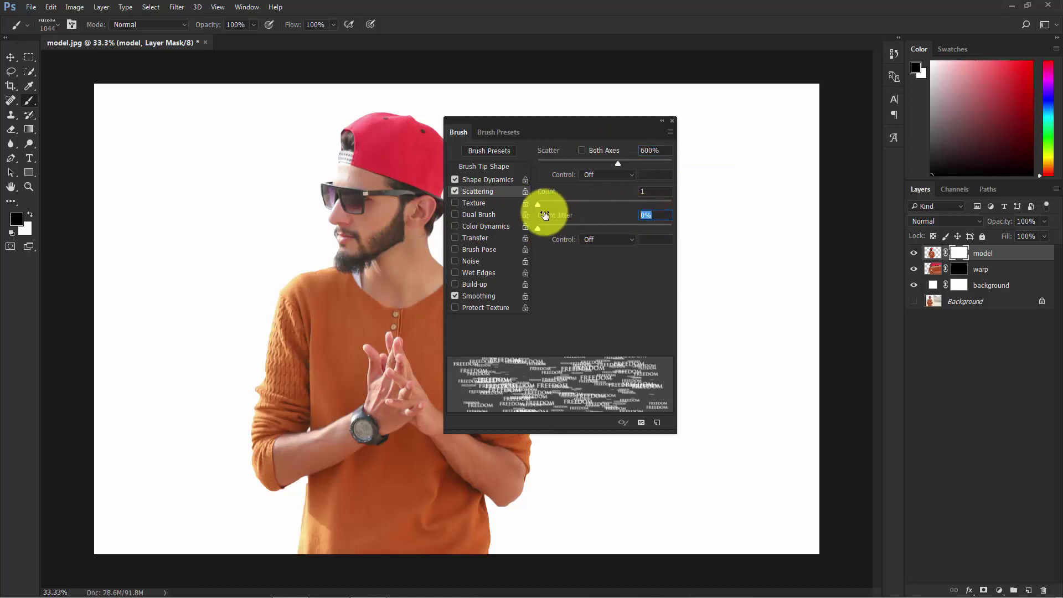
- Set the freedom brush's Shape Dynamics minimum diameter to 20% and close the brush settings
click(494, 182)
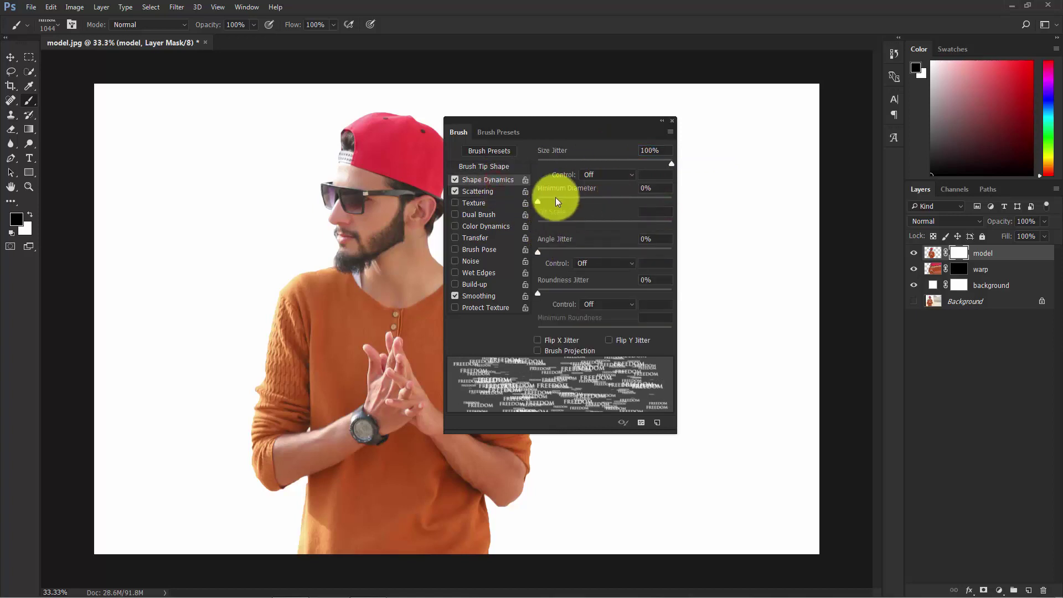
mouse_move(537, 200)
mouse_down()
mouse_move(591, 200)
mouse_move(511, 200)
mouse_move(567, 202)
mouse_up()
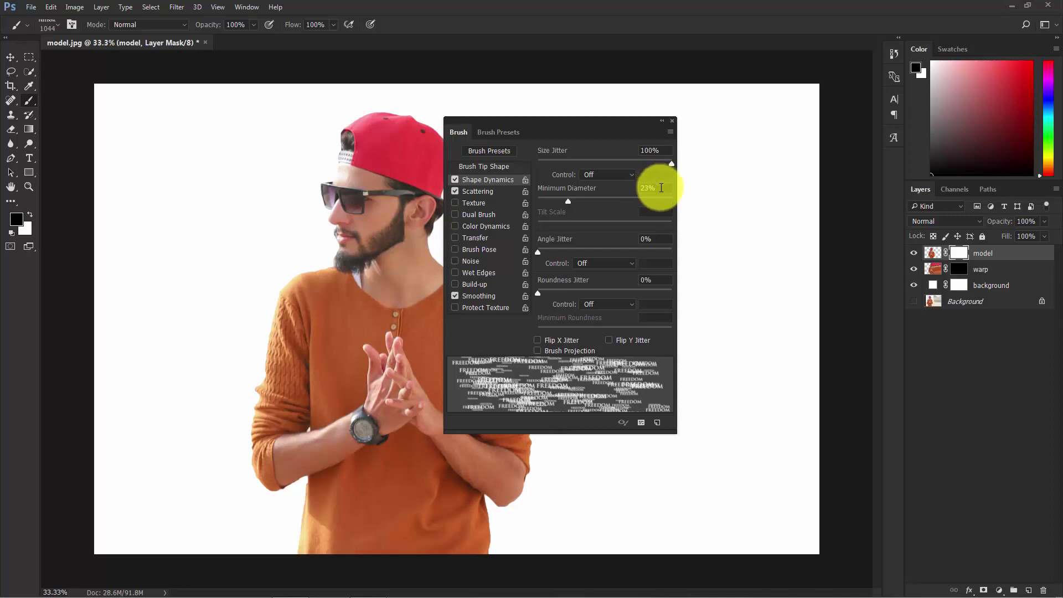
click(662, 187)
text(20)
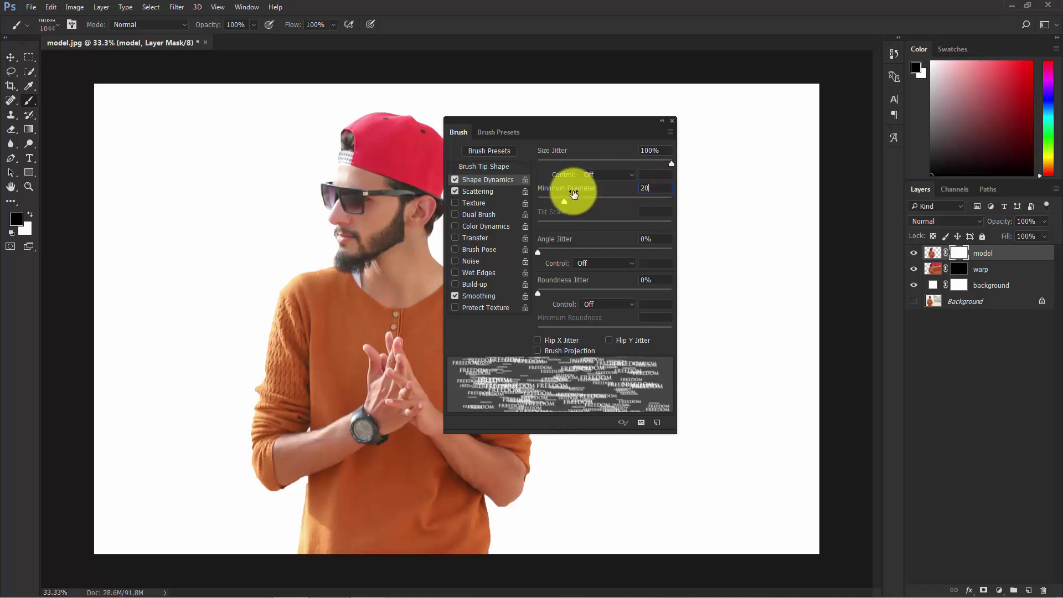
mouse_move(537, 250)
mouse_down()
mouse_move(573, 251)
mouse_move(535, 250)
mouse_up()
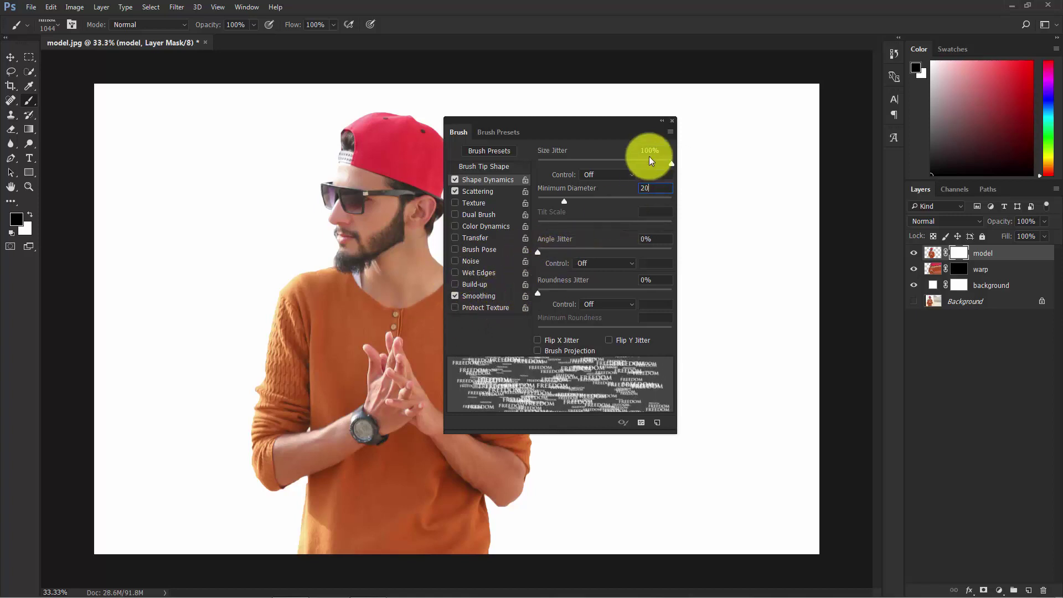
click(673, 121)
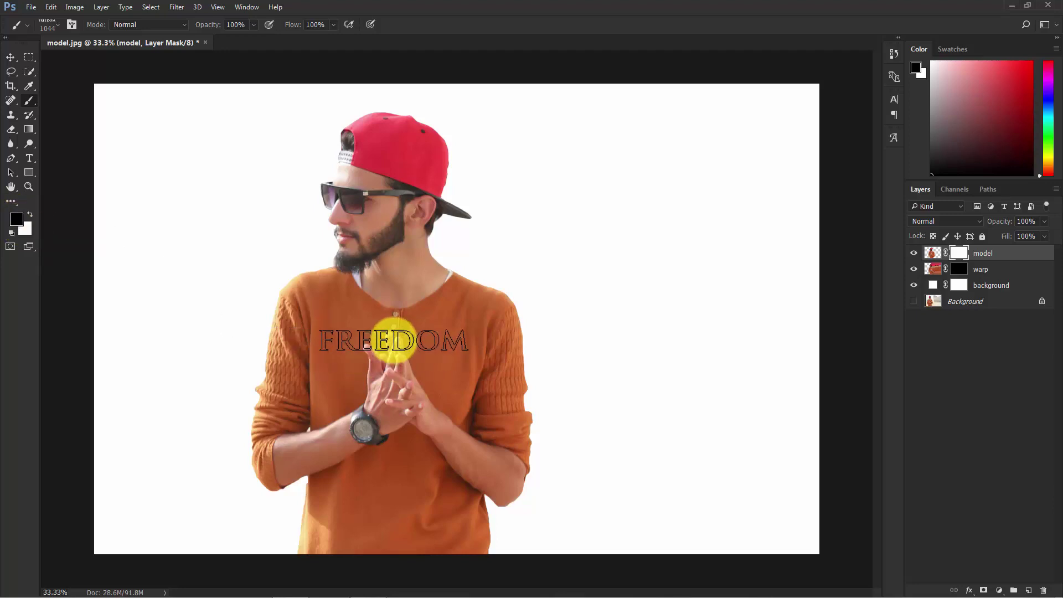
- Try small and 500 px freedom brush strokes on the model layer's mask over the man's arm and chest, undoing each
key(bracketleft)
key(bracketleft)
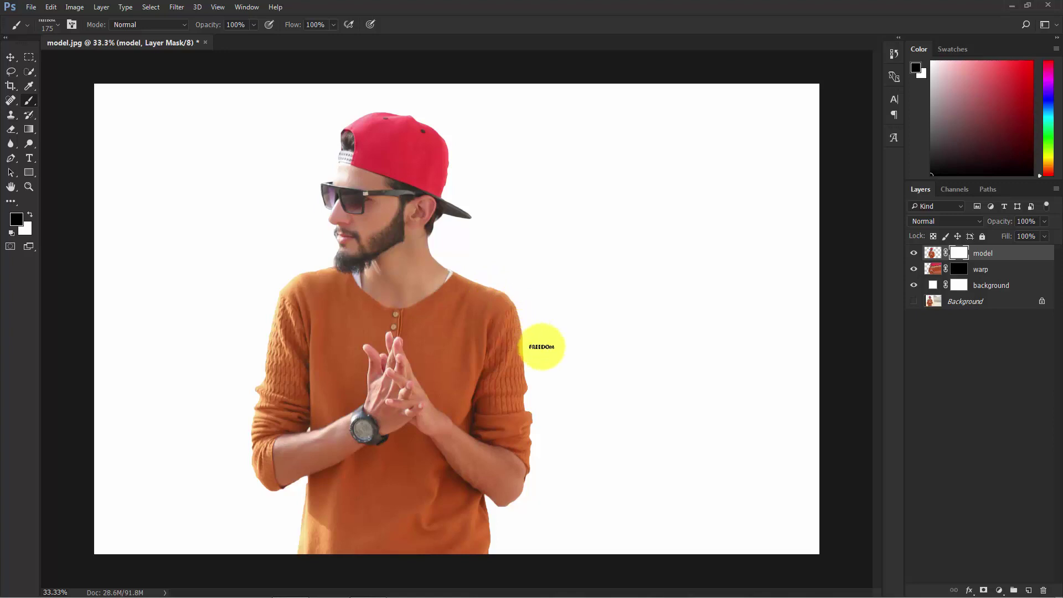
mouse_move(540, 354)
mouse_down()
mouse_move(531, 399)
mouse_move(510, 373)
mouse_move(512, 349)
mouse_up()
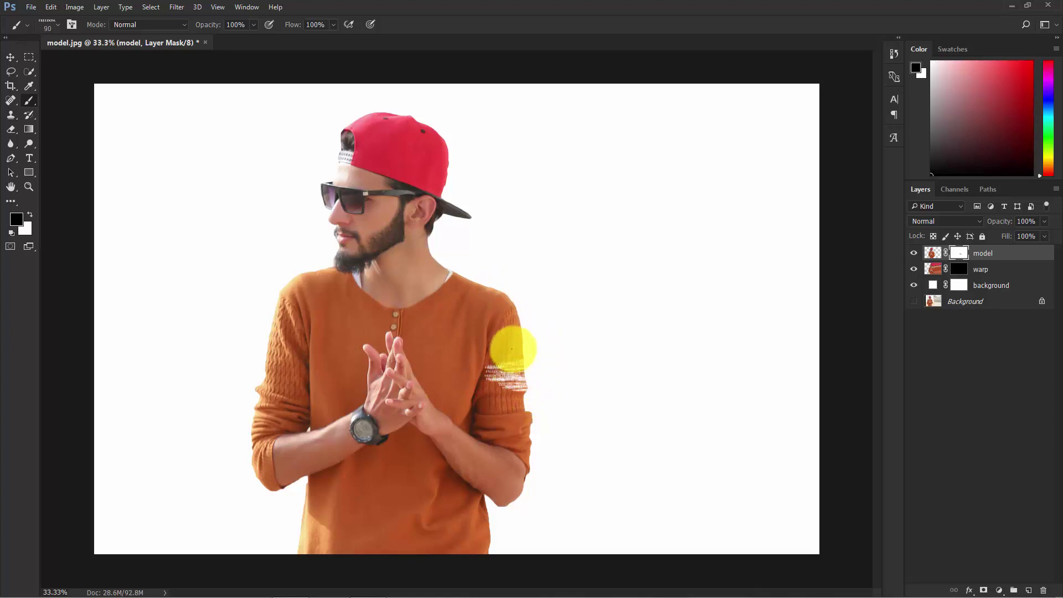
key(bracketright)
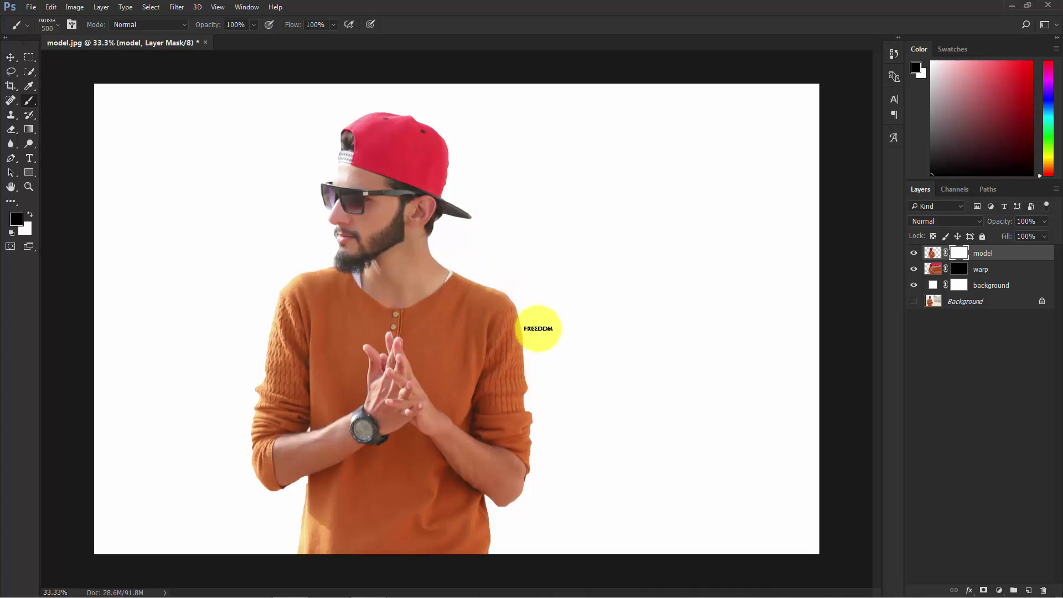
drag(539, 332, 545, 363)
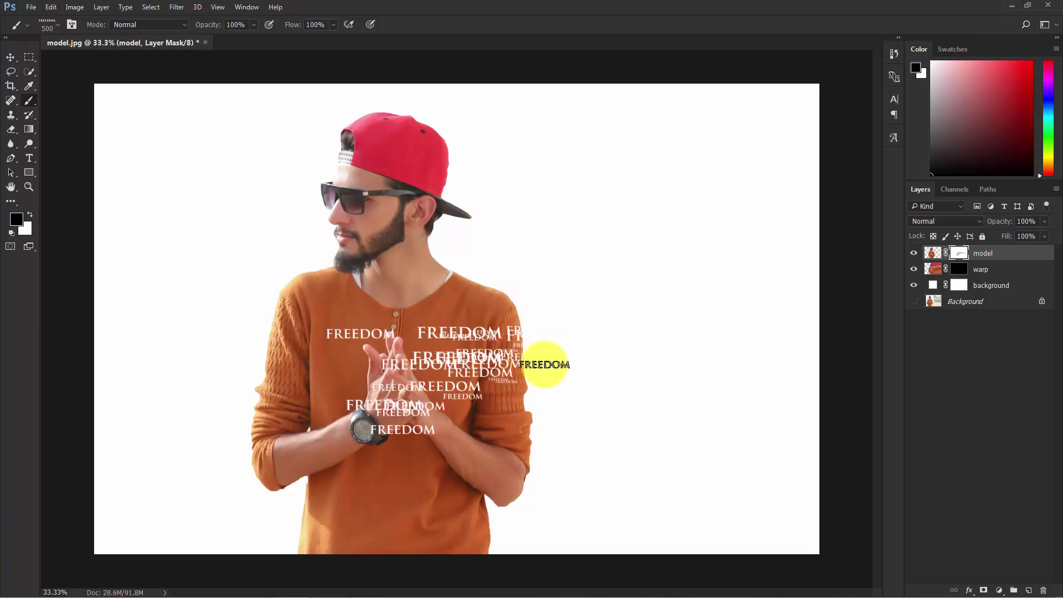
key(ctrl+z)
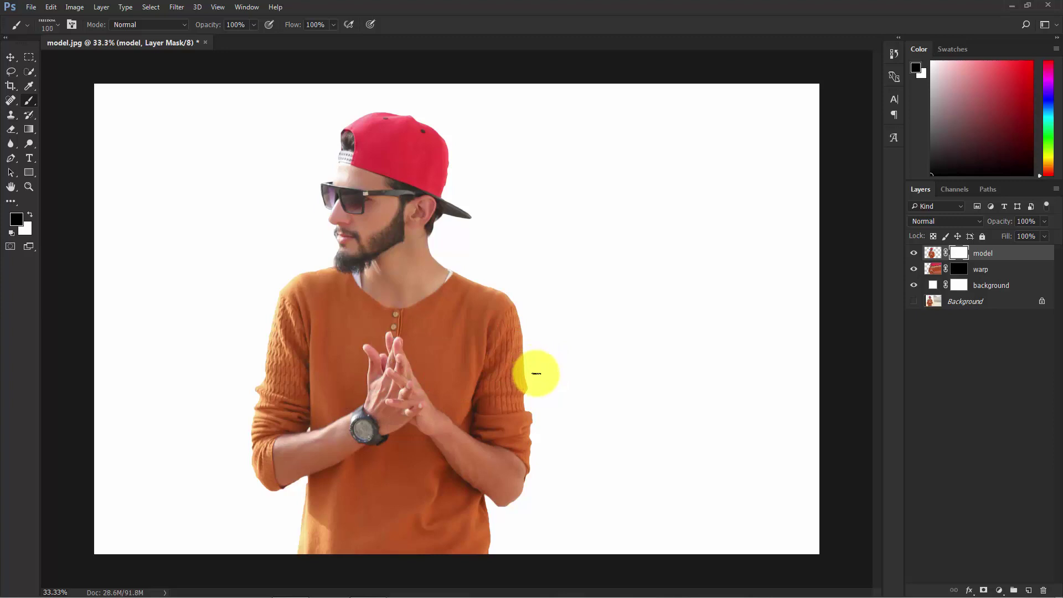
- Paint small black freedom text at about 90 to 100 px on the model layer's mask along the outer arm, shoulder, neck and cap
mouse_move(536, 380)
mouse_down()
mouse_move(550, 440)
mouse_move(528, 567)
mouse_up()
mouse_move(544, 387)
mouse_down()
mouse_move(511, 291)
mouse_move(451, 259)
mouse_up()
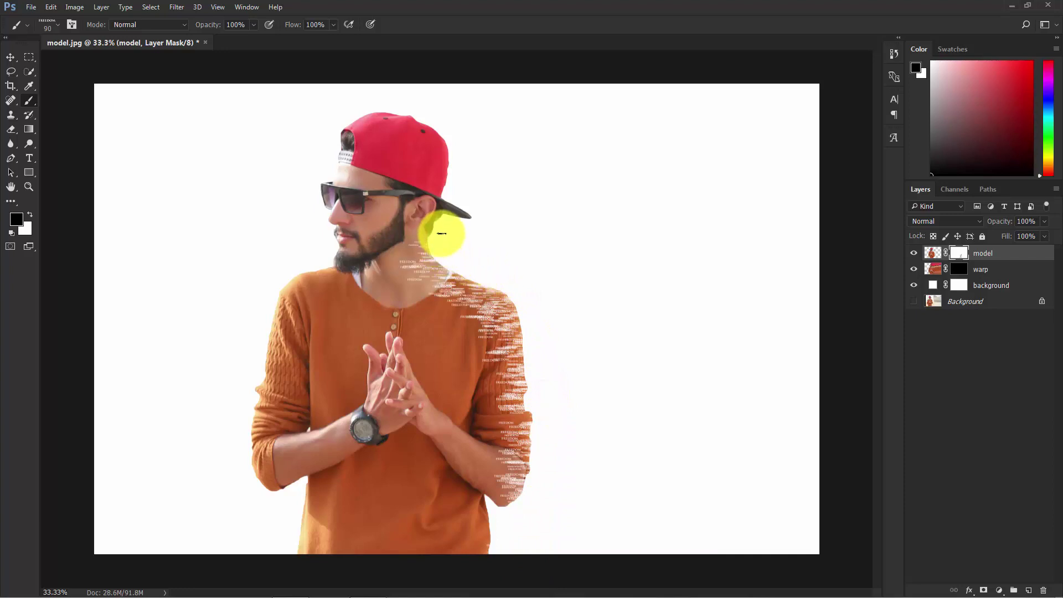
mouse_move(449, 220)
mouse_down()
mouse_move(487, 215)
mouse_move(464, 199)
mouse_move(461, 144)
mouse_move(444, 125)
mouse_move(392, 103)
mouse_move(334, 102)
mouse_up()
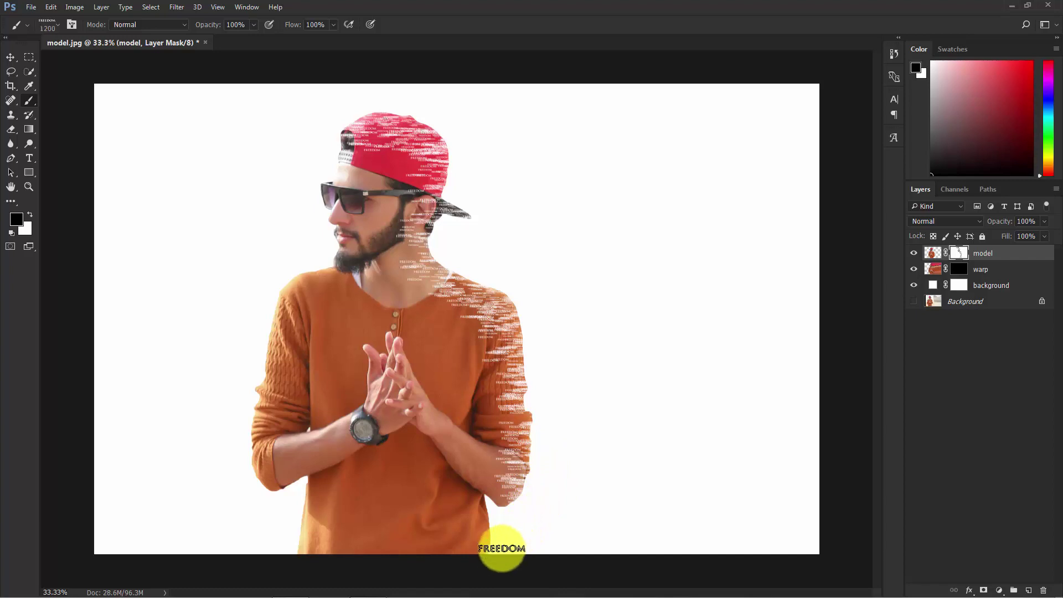
- Enlarge the freedom brush and stamp one large word on the model layer's mask at the sweater's lower hem
key(bracketright)
key(bracketright)
key(bracketright)
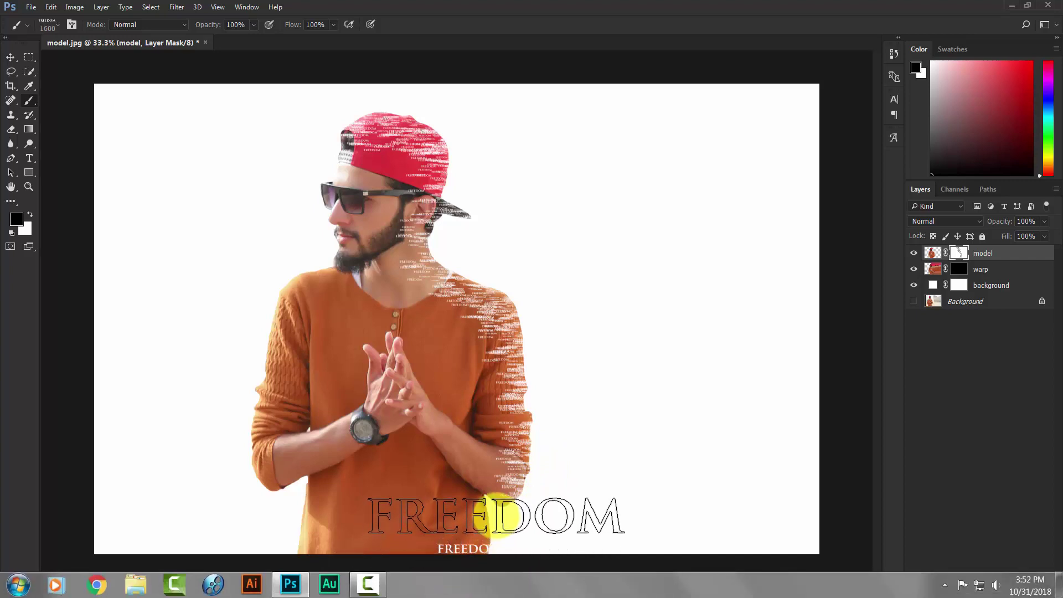
- Shrink the freedom brush to about 100 px and paint dense text on the model layer's mask from the hem up to the cap
key(bracketleft)
key(bracketleft)
key(bracketleft)
key(bracketleft)
key(bracketleft)
key(bracketleft)
key(bracketleft)
key(bracketleft)
key(bracketleft)
key(bracketleft)
key(bracketleft)
key(bracketleft)
key(bracketleft)
key(bracketleft)
key(bracketleft)
key(bracketleft)
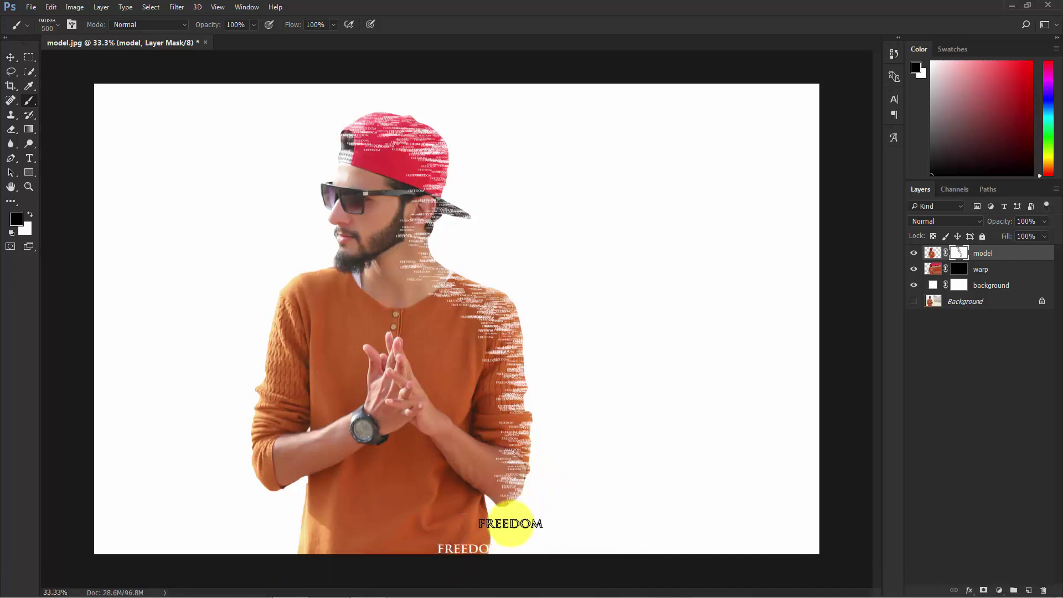
mouse_move(496, 553)
mouse_down()
mouse_move(480, 390)
mouse_move(415, 248)
mouse_move(424, 160)
mouse_move(406, 123)
mouse_up()
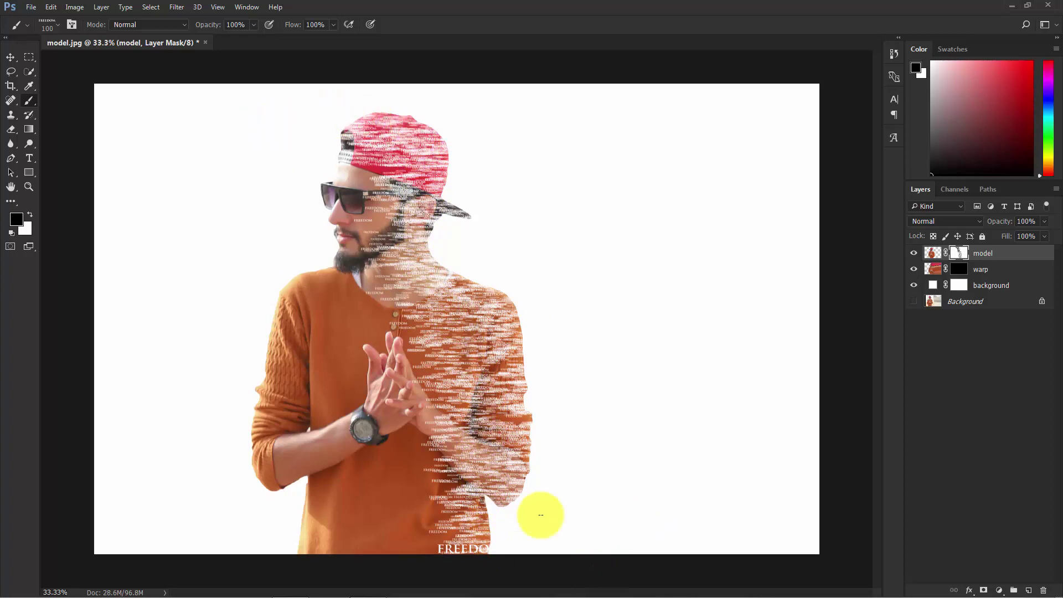
- Try a 500 px freedom brush stroke on the model layer's mask beside the arm and undo it
key(bracketright)
key(bracketright)
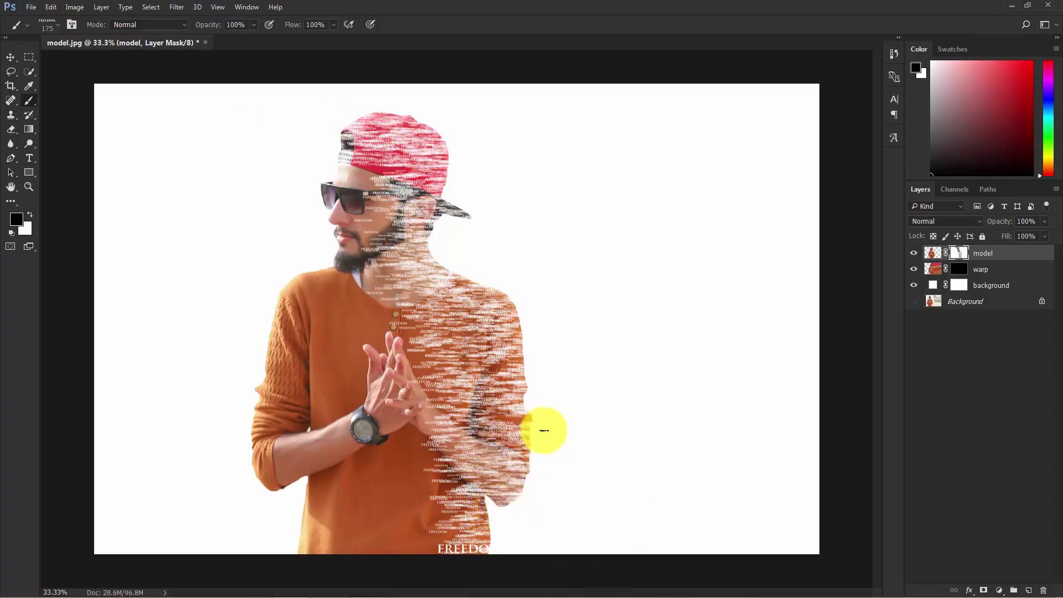
key(bracketright)
key(bracketright)
drag(579, 401, 563, 339)
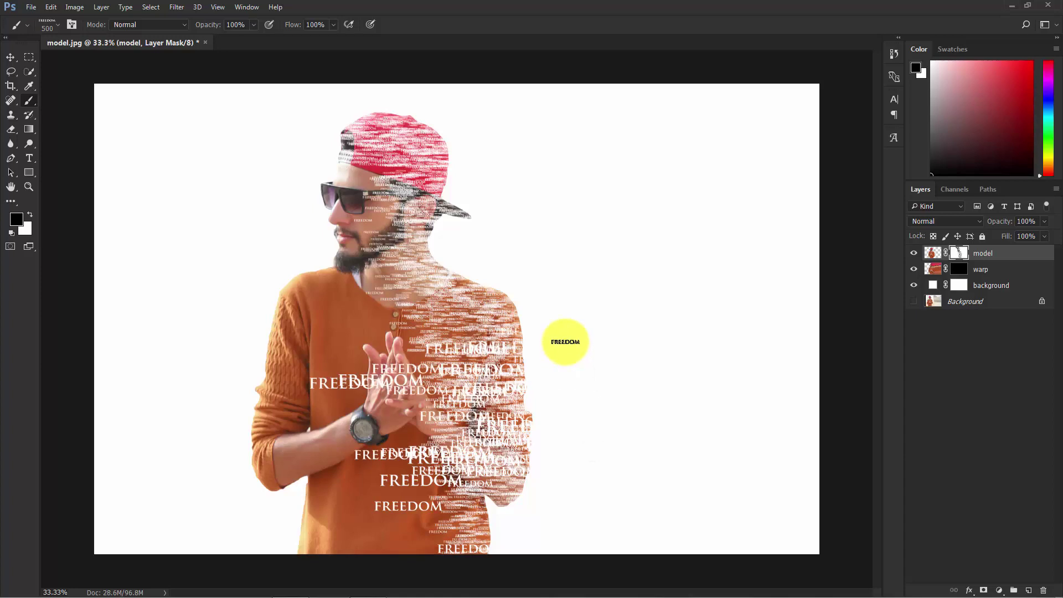
key(ctrl+z)
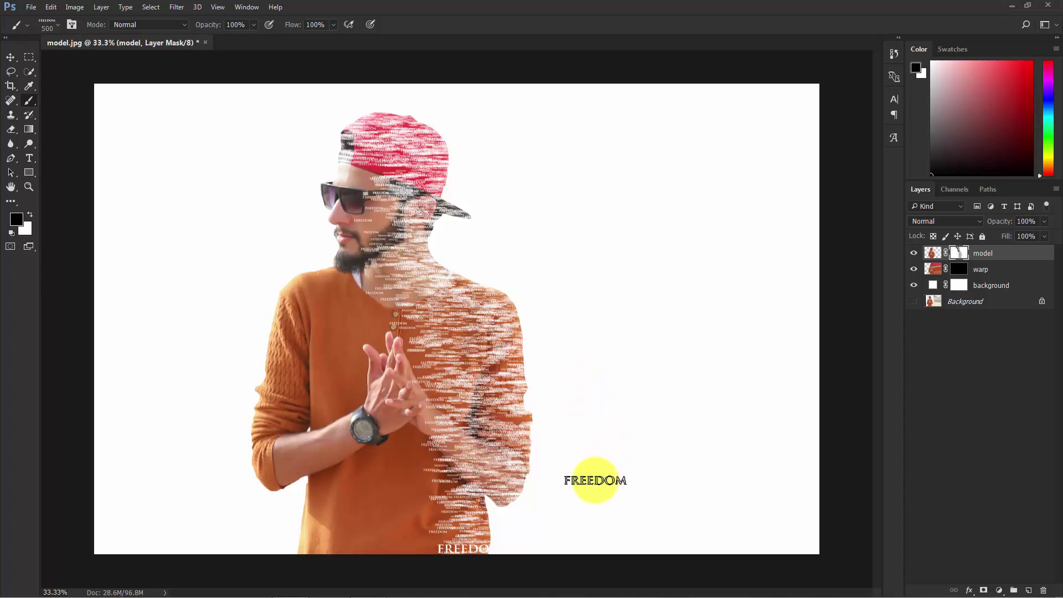
- Scatter more freedom words on the model layer's mask over the dispersing arm, shoulder, face and cap
mouse_move(593, 472)
mouse_down()
mouse_move(561, 330)
mouse_move(542, 287)
mouse_move(494, 238)
mouse_move(494, 182)
mouse_move(449, 104)
mouse_move(392, 78)
mouse_move(457, 130)
mouse_up()
click(589, 439)
click(572, 445)
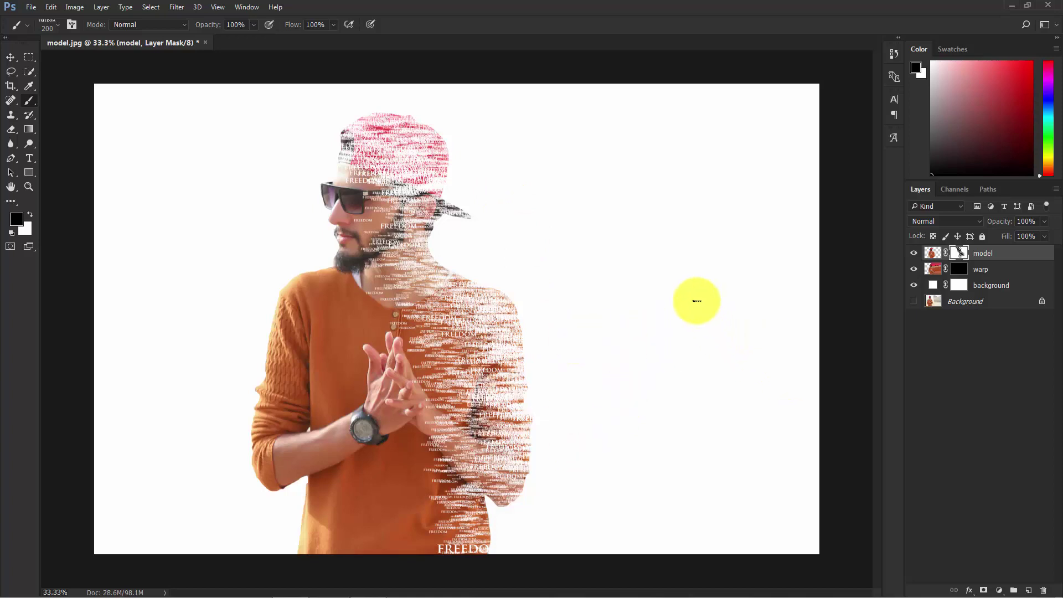
- Target the warp layer's mask with white and scatter large freedom words in the empty area beside the man's arm
click(963, 271)
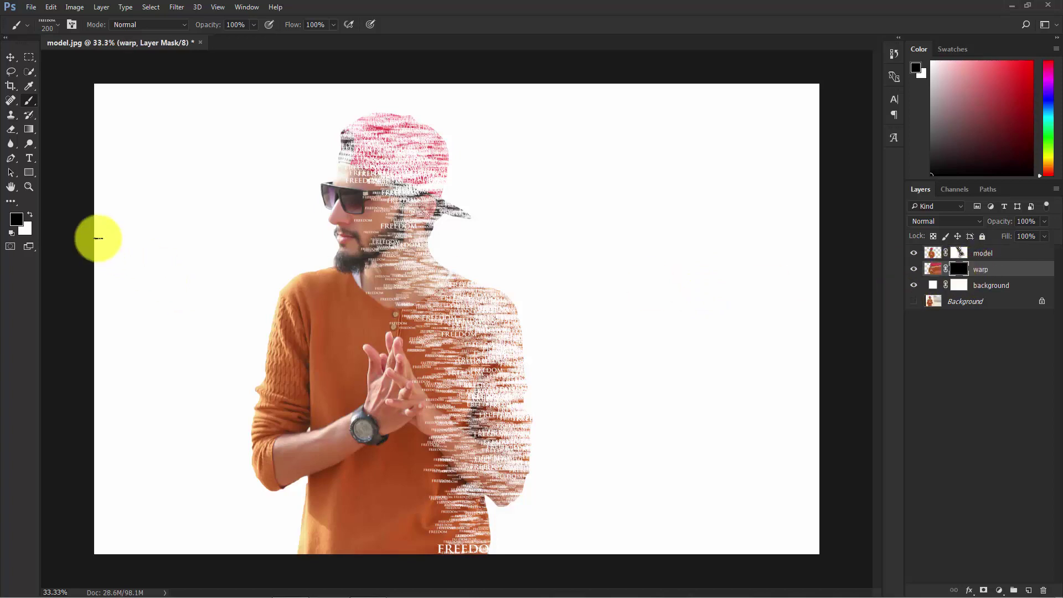
click(30, 214)
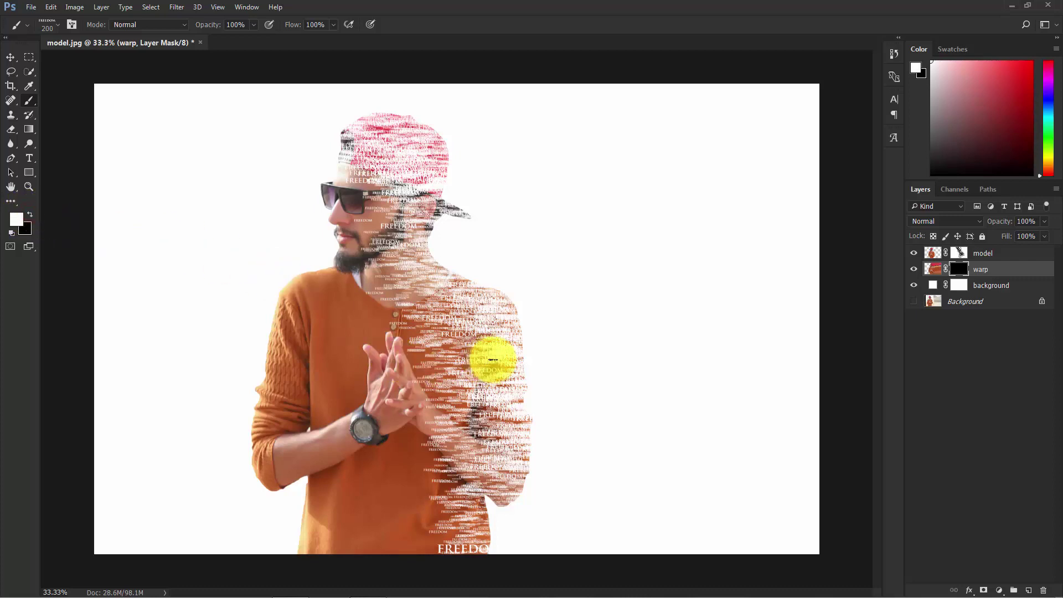
key(bracketright)
key(bracketright)
key(bracketright)
key(bracketright)
key(bracketright)
mouse_move(587, 358)
mouse_down()
mouse_move(627, 502)
mouse_move(617, 544)
mouse_move(609, 504)
mouse_move(669, 551)
mouse_move(640, 451)
mouse_move(622, 465)
mouse_move(580, 465)
mouse_move(560, 380)
mouse_move(613, 427)
mouse_move(676, 427)
mouse_move(652, 313)
mouse_up()
- Reduce the freedom brush to 600 px and stamp single words on the warp layer's mask beside the man's shoulder and head
key(bracketleft)
key(bracketleft)
key(bracketleft)
click(640, 330)
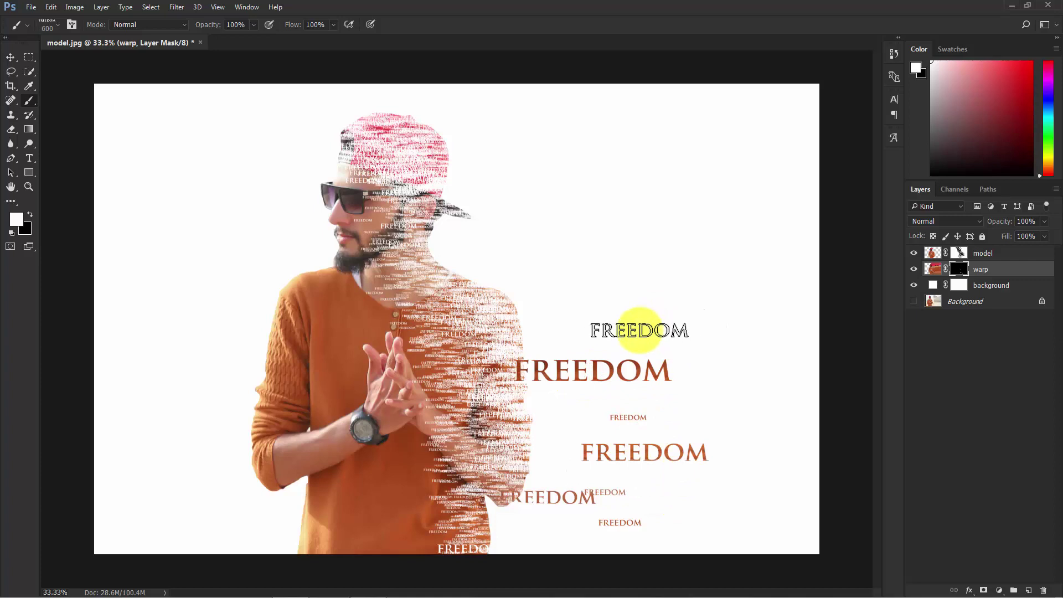
click(571, 295)
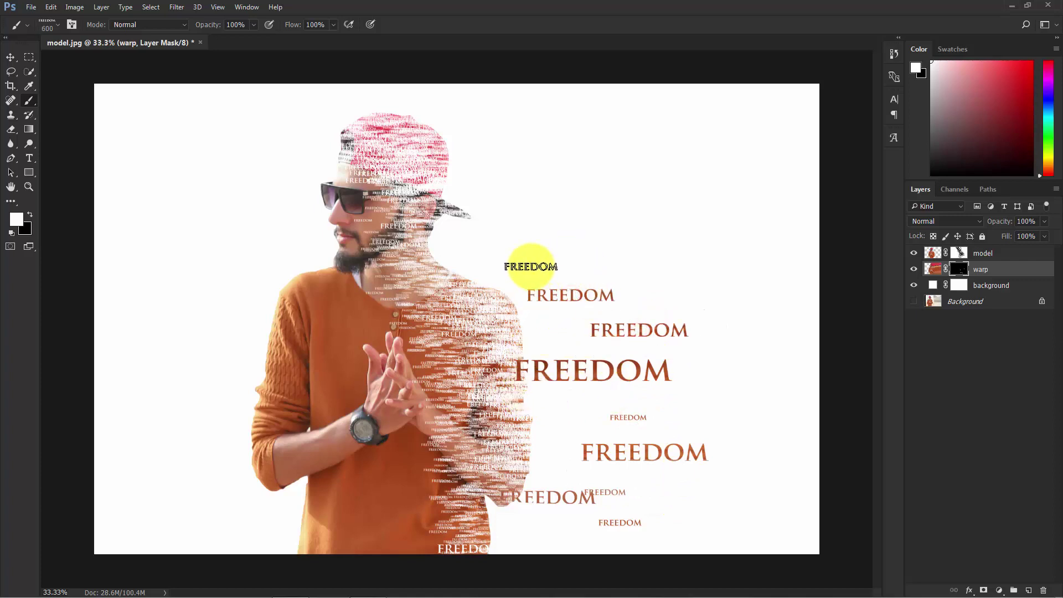
click(538, 191)
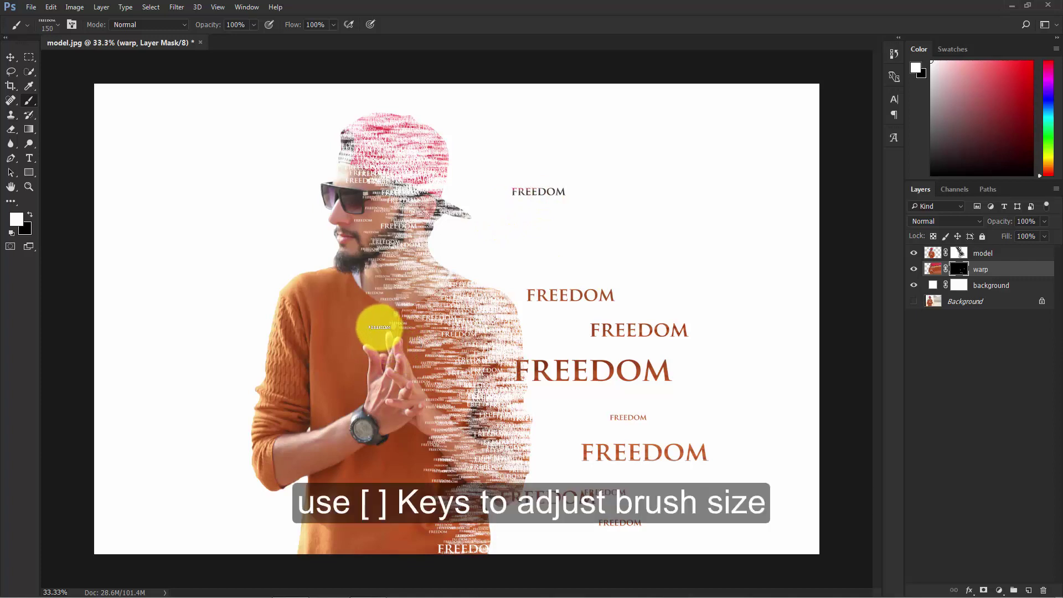
- Shrink the freedom brush to about 125 px and paint small white text on the warp layer's mask over the cap, face and neck
key(bracketleft)
key(bracketleft)
key(bracketleft)
key(bracketleft)
key(bracketleft)
key(bracketleft)
key(bracketleft)
mouse_move(315, 138)
mouse_down()
mouse_move(380, 237)
mouse_move(387, 304)
mouse_move(388, 294)
mouse_up()
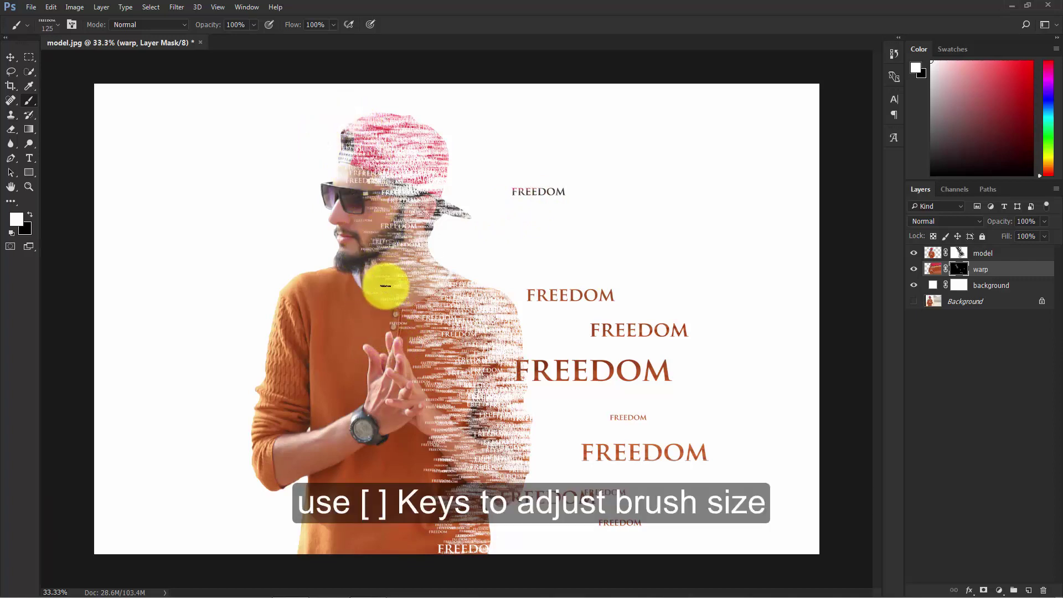
- Enlarge the freedom brush and paint white words on the warp layer's mask around the back of the cap, ear and neck
key(bracketright)
key(bracketright)
key(bracketright)
mouse_move(325, 174)
mouse_down()
mouse_move(339, 253)
mouse_move(393, 267)
mouse_move(415, 313)
mouse_move(413, 383)
mouse_move(429, 387)
mouse_move(399, 376)
mouse_move(479, 425)
mouse_up()
- Resize the freedom brush to about 300 px and paint scattered words on the warp layer's mask along the dispersing side of the body
key(bracketleft)
key(bracketleft)
key(bracketleft)
key(bracketright)
key(bracketright)
key(bracketright)
key(bracketright)
key(bracketright)
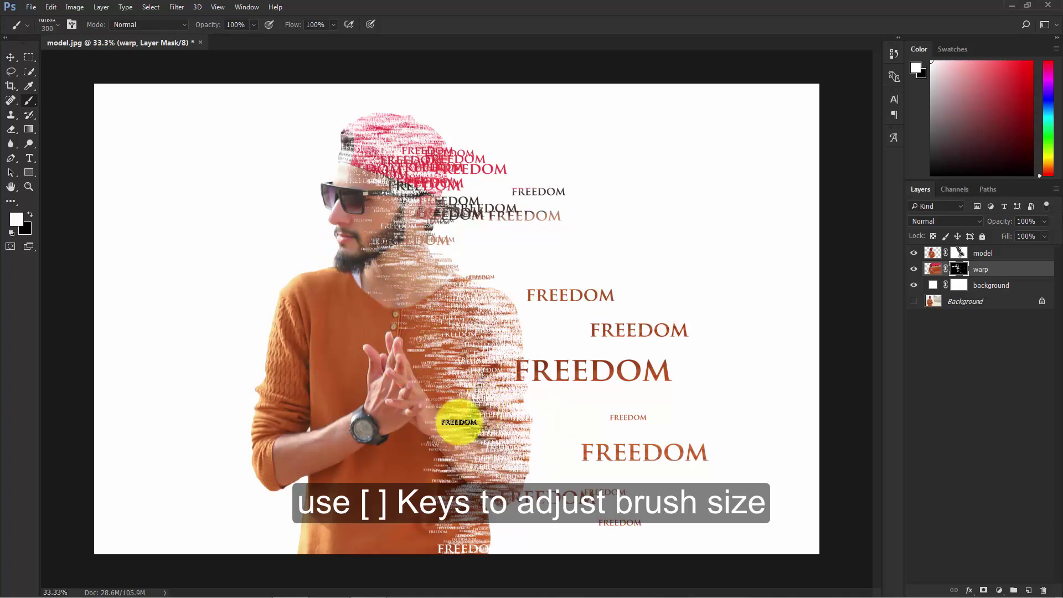
mouse_move(443, 504)
mouse_down()
mouse_move(455, 570)
mouse_move(468, 527)
mouse_move(492, 527)
mouse_move(465, 434)
mouse_move(451, 423)
mouse_move(388, 434)
mouse_move(444, 380)
mouse_move(430, 326)
mouse_move(393, 263)
mouse_up()
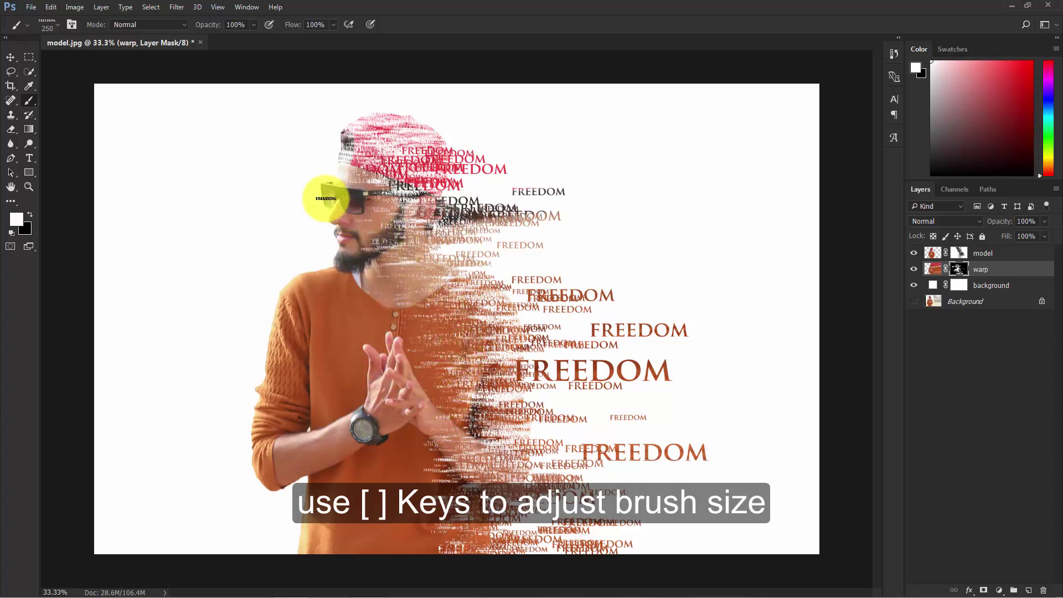
- Shrink the freedom brush to 80 px and fill in the face, beard, cap and neck on the warp layer's mask
key(bracketleft)
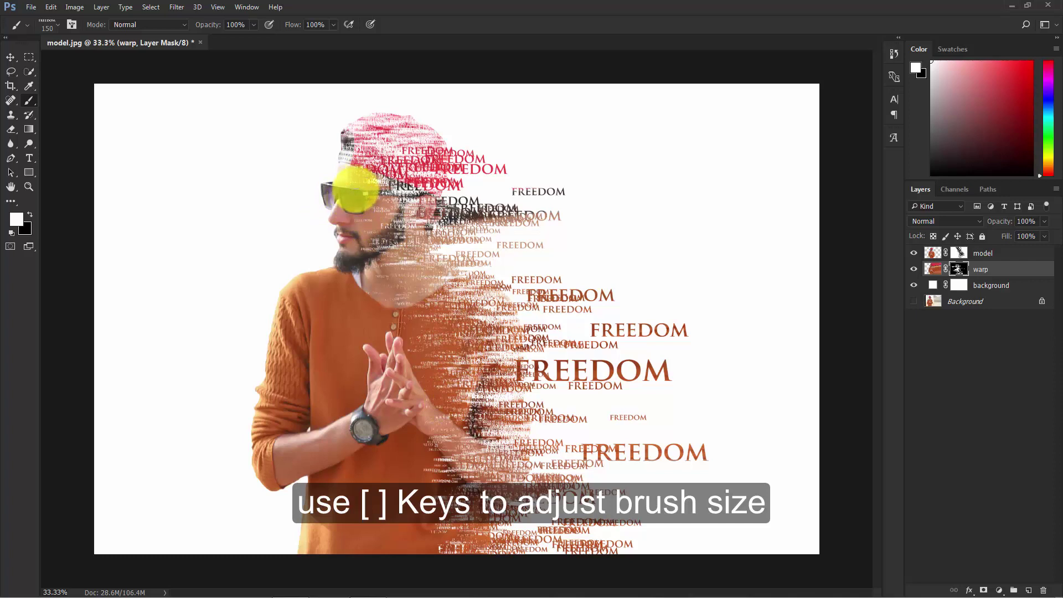
key(bracketleft)
key(bracketleft)
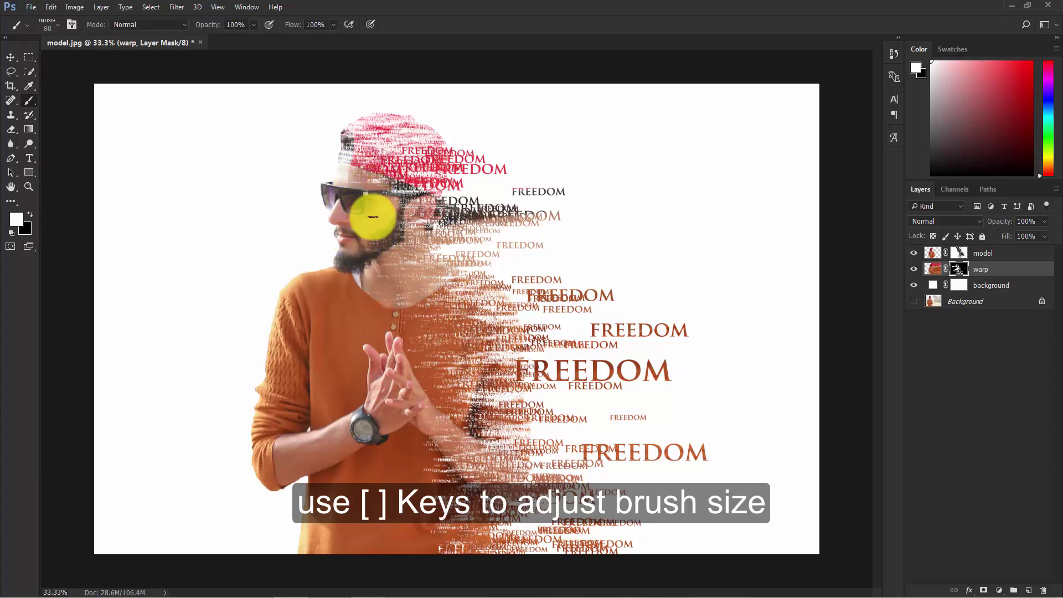
drag(361, 171, 355, 161)
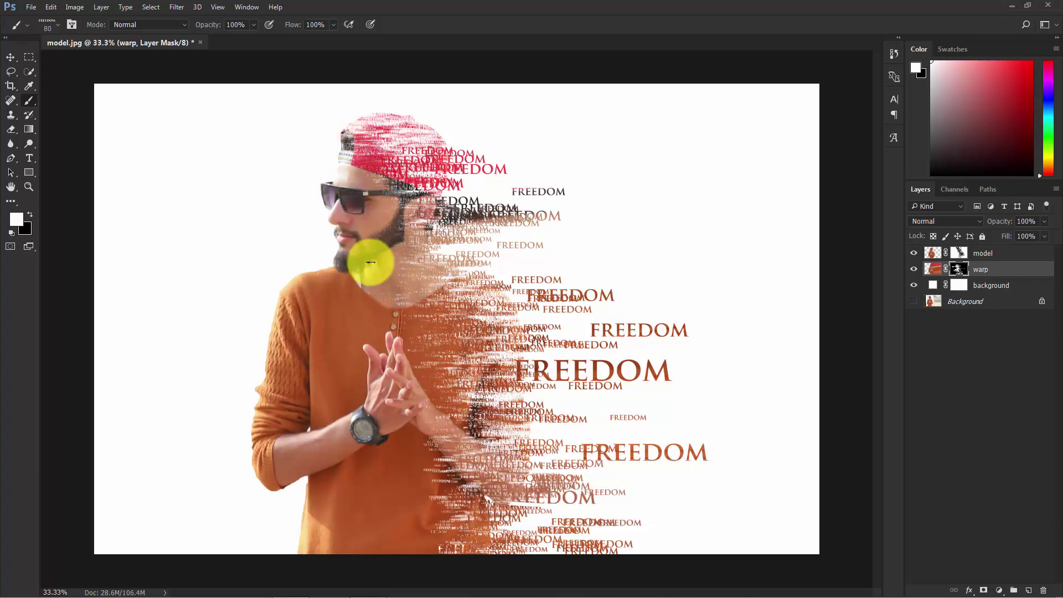
mouse_move(416, 315)
mouse_down()
mouse_move(401, 246)
mouse_move(416, 302)
mouse_move(420, 268)
mouse_up()
- Set the freedom brush to 150 px and stamp small words on the warp layer's mask between the larger ones beside the body
key(bracketright)
drag(475, 249, 502, 275)
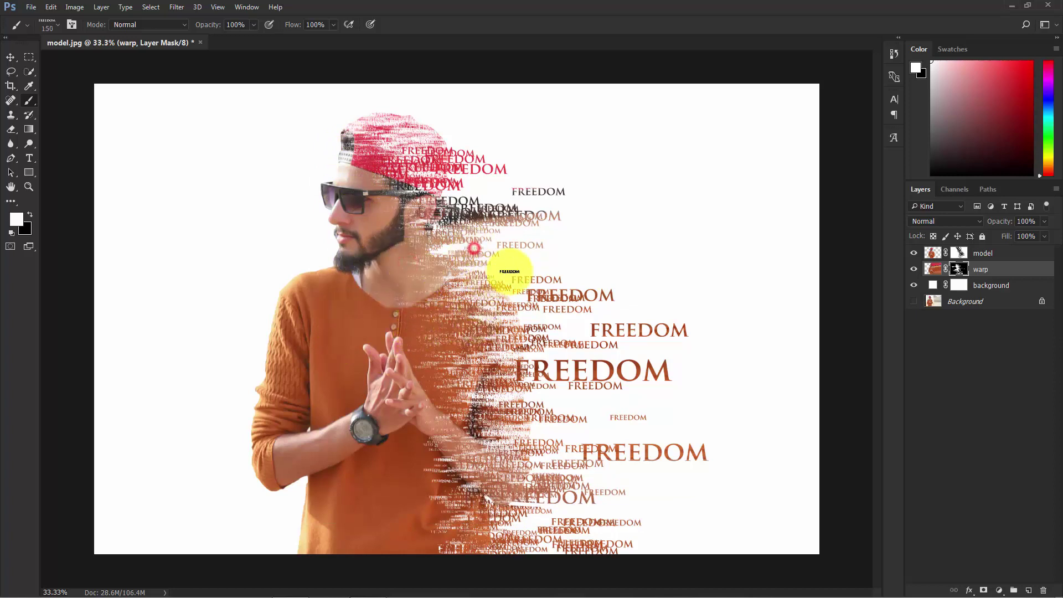
click(510, 236)
click(568, 319)
click(568, 399)
click(596, 408)
click(598, 431)
click(641, 427)
click(562, 432)
click(614, 475)
click(614, 505)
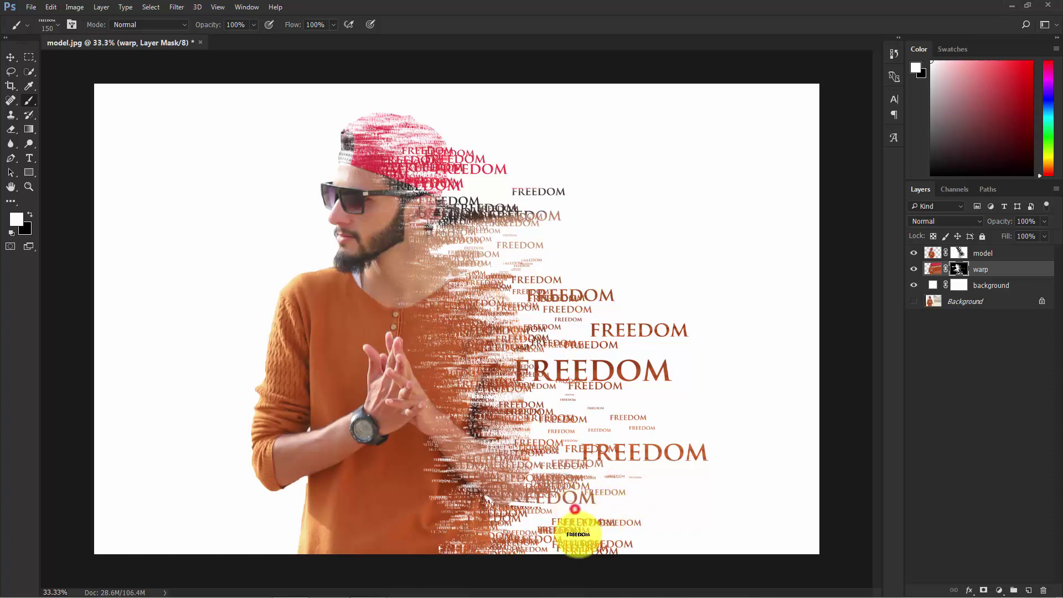
- Enlarge the freedom brush to 250 px and stamp more words on the warp layer's mask toward the dispersion's outer and lower edge
key(bracketright)
key(bracketright)
key(bracketright)
click(624, 397)
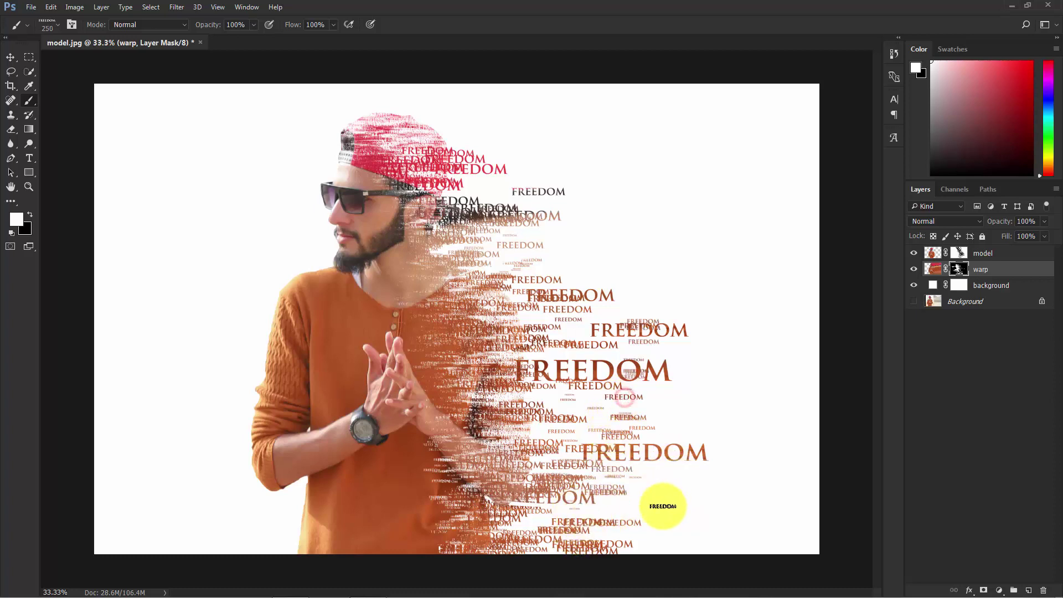
click(636, 509)
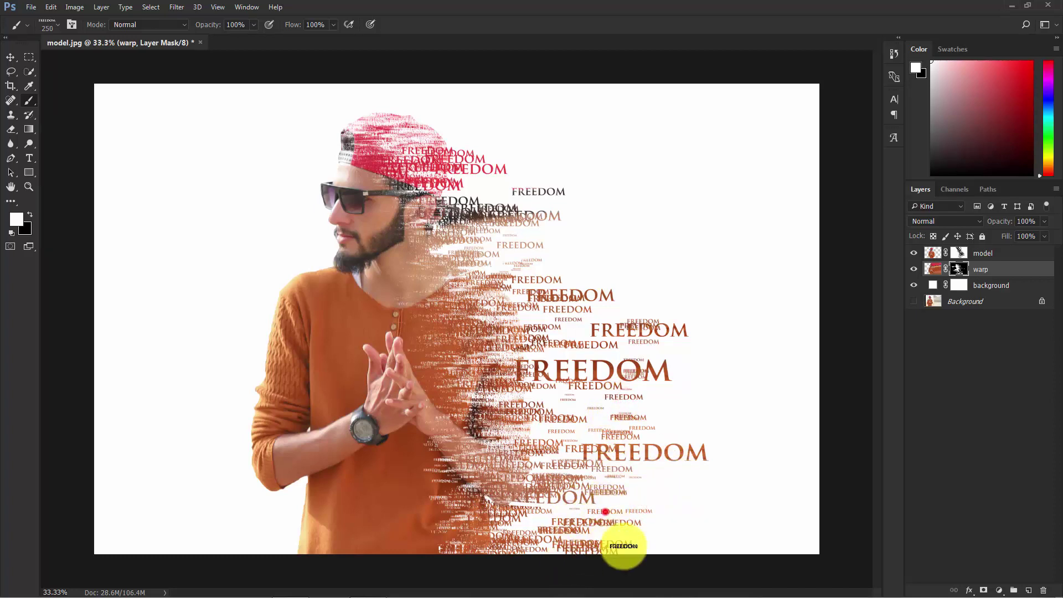
click(654, 530)
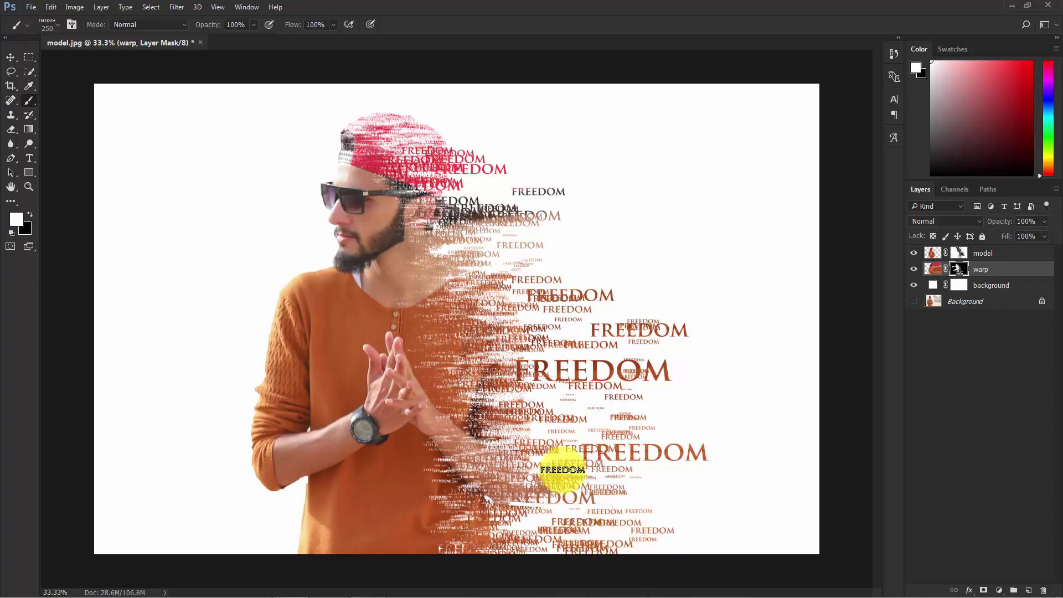
- Enlarge the freedom brush to 400 px and stamp more words on the warp layer's mask around the dispersion's outer side and the neck
click(556, 401)
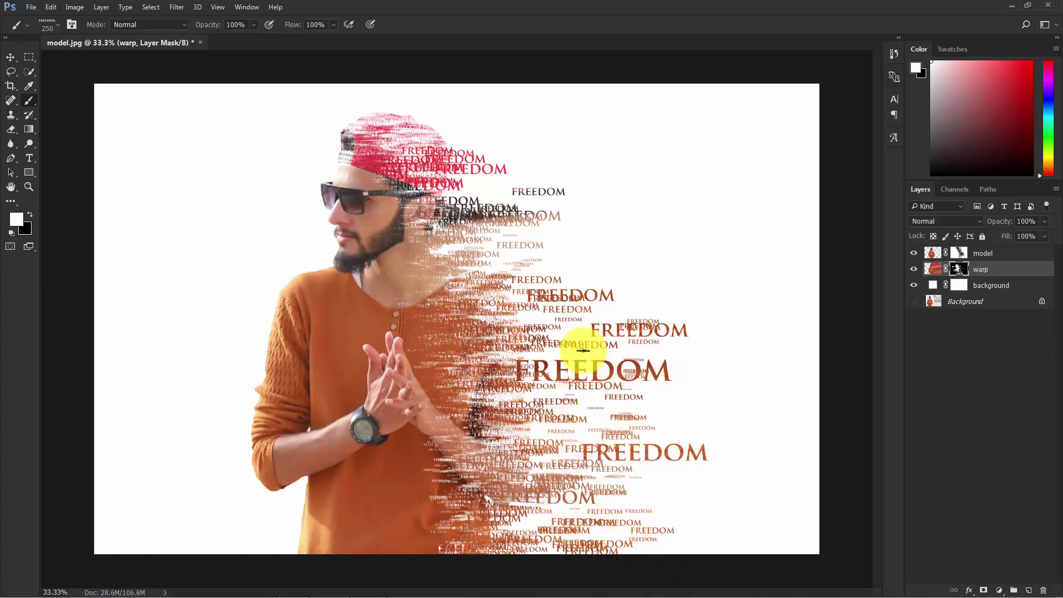
key(bracketright)
key(bracketright)
drag(618, 300, 660, 415)
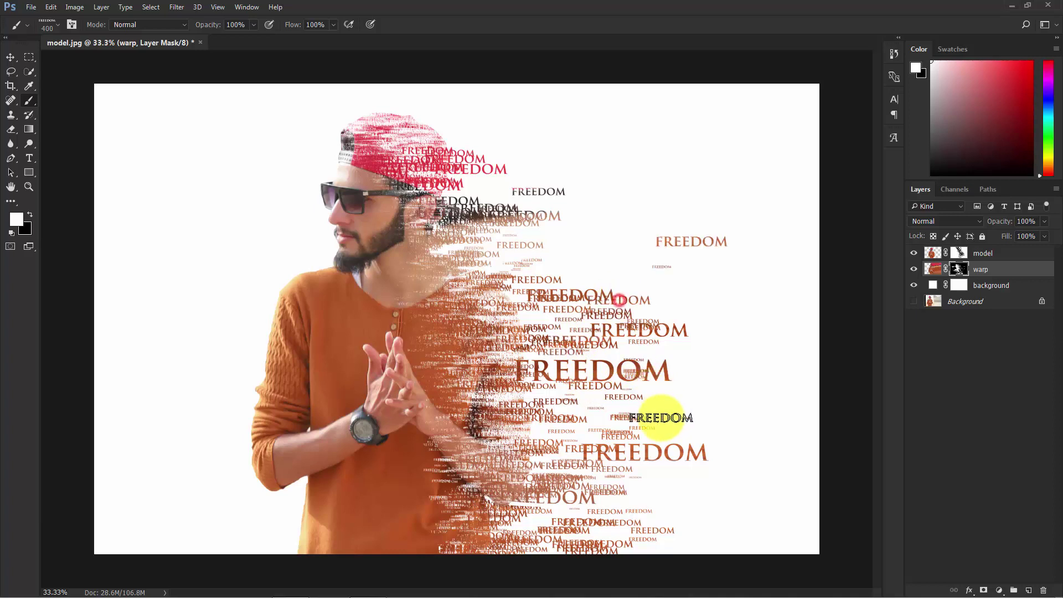
click(446, 250)
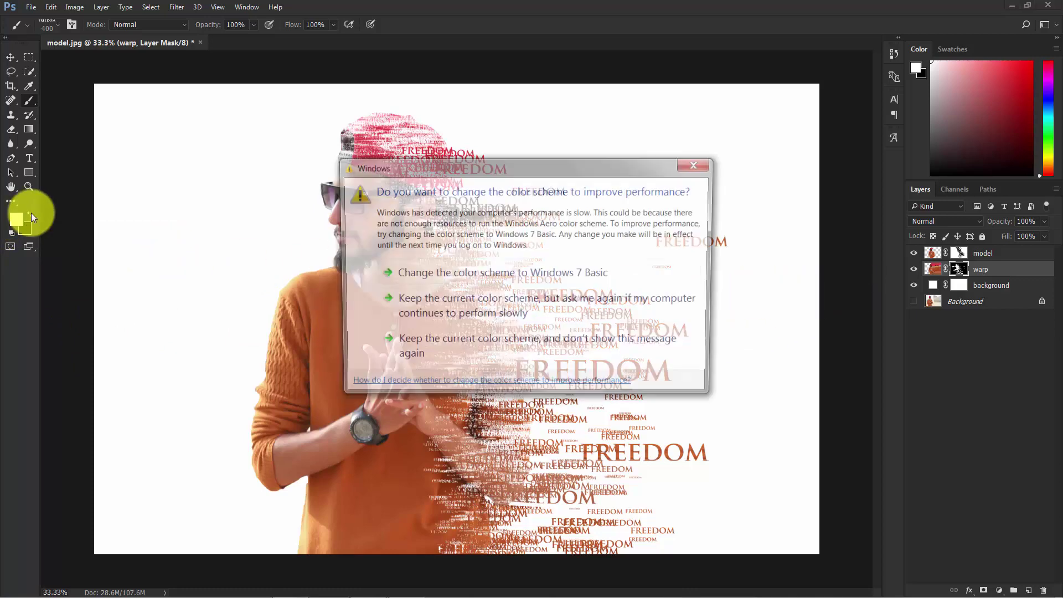
- Dismiss the Windows color scheme message, then paint black on the warp layer's mask with a 175 px brush to erase the isolated outermost words
click(701, 165)
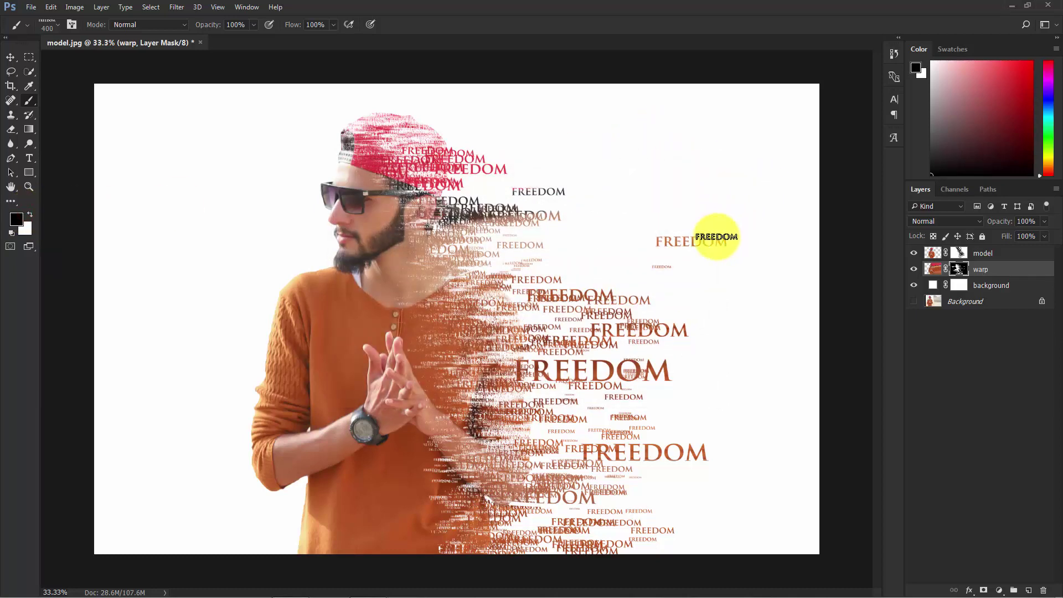
key(bracketleft)
key(bracketleft)
key(bracketleft)
drag(708, 237, 670, 231)
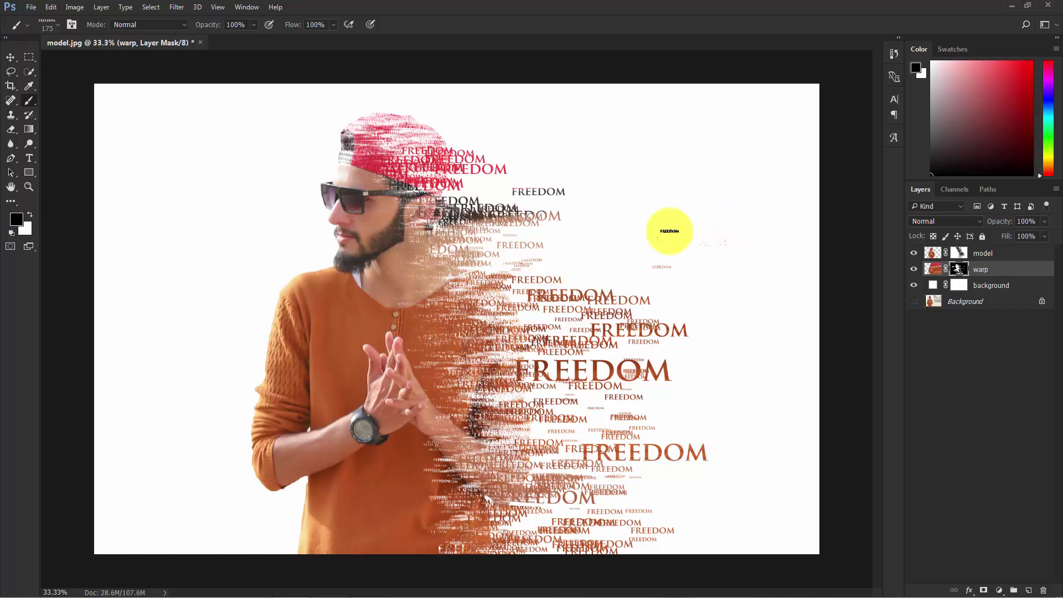
click(990, 357)
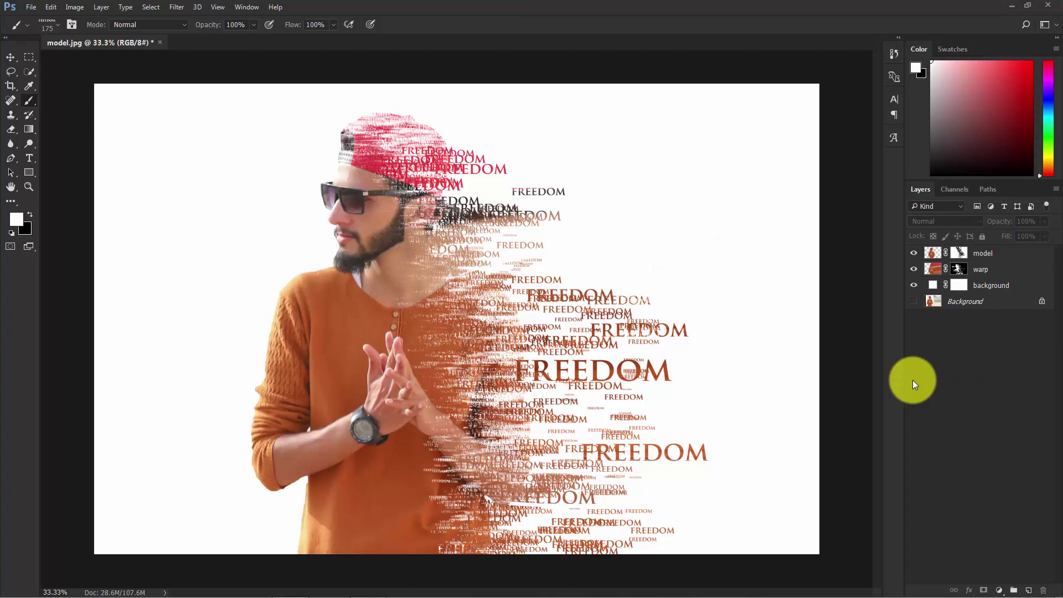
key(ctrl+minus)
key(ctrl+minus)
key(ctrl+plus)
key(ctrl+plus)
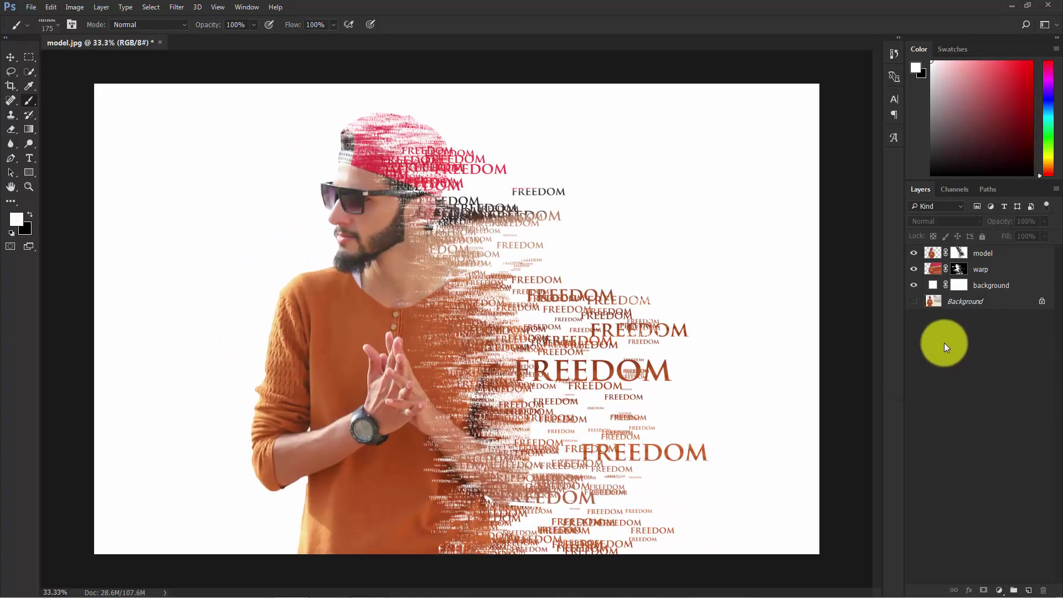
- Group the model and warp layers and name the group "effect"
click(982, 270)
shift+click(989, 253)
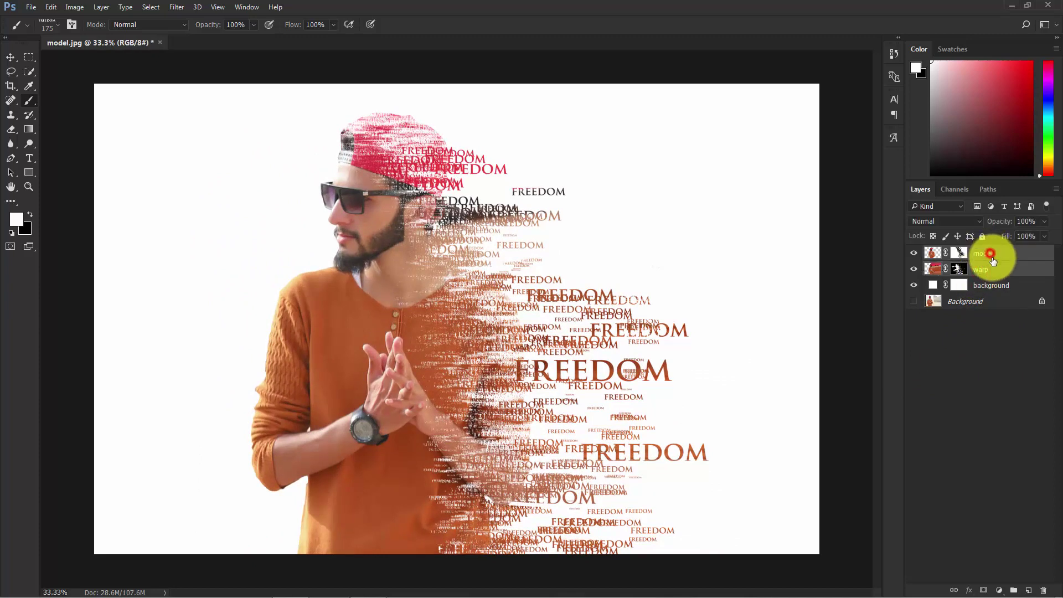
key(ctrl+g)
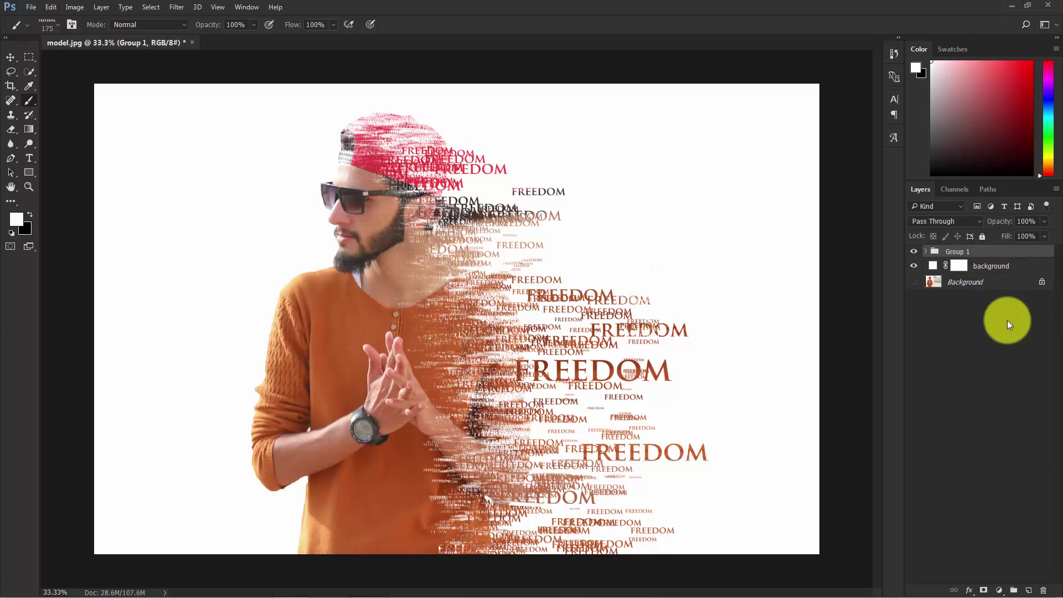
double_click(959, 252)
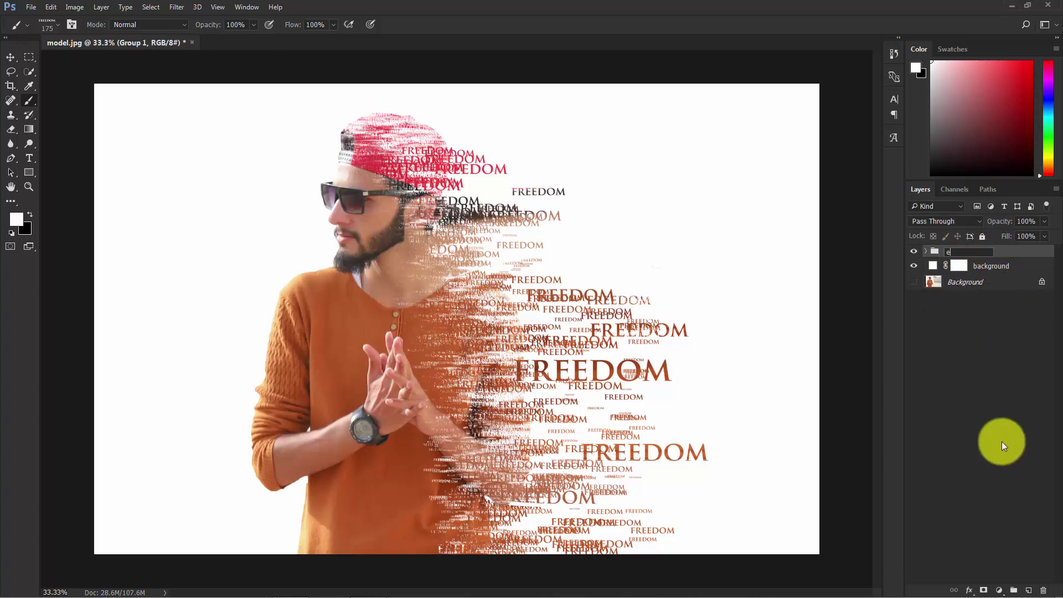
key(Return)
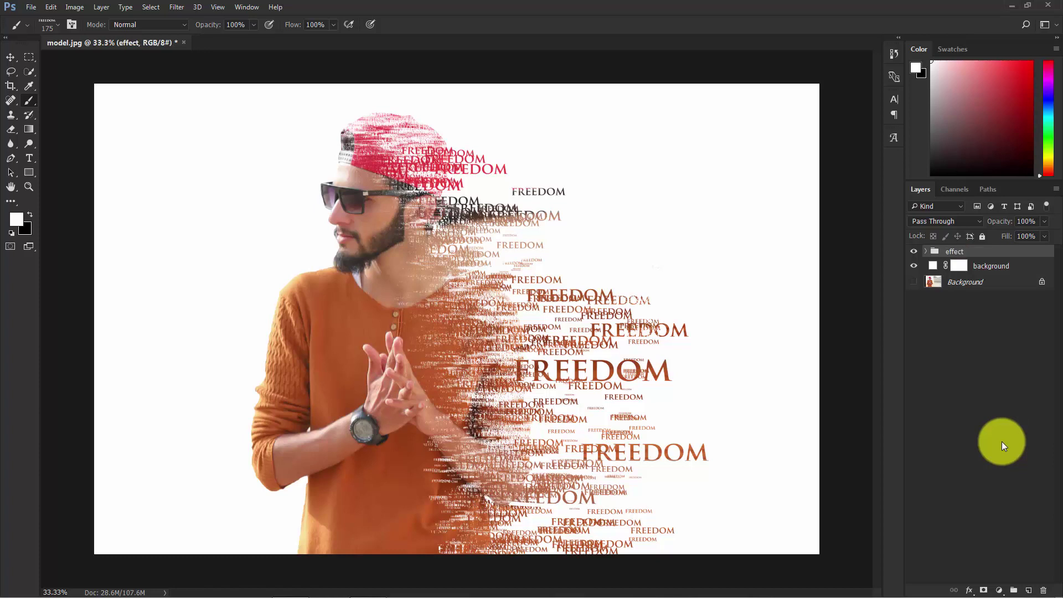
- Try several teal shades for the background solid color fill and set it to the muted teal 81aeab
double_click(934, 267)
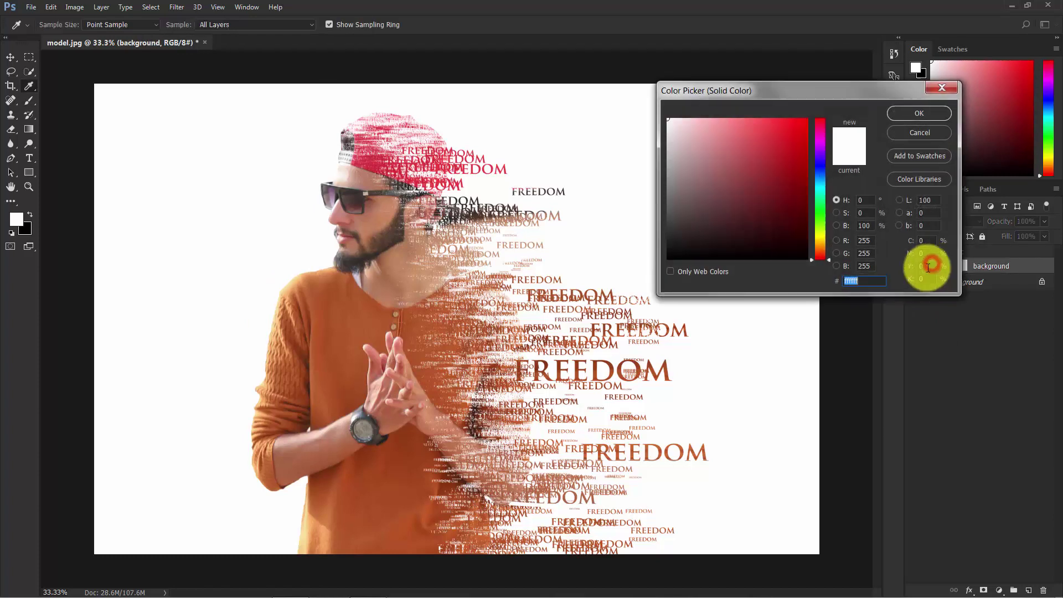
drag(703, 102, 550, 130)
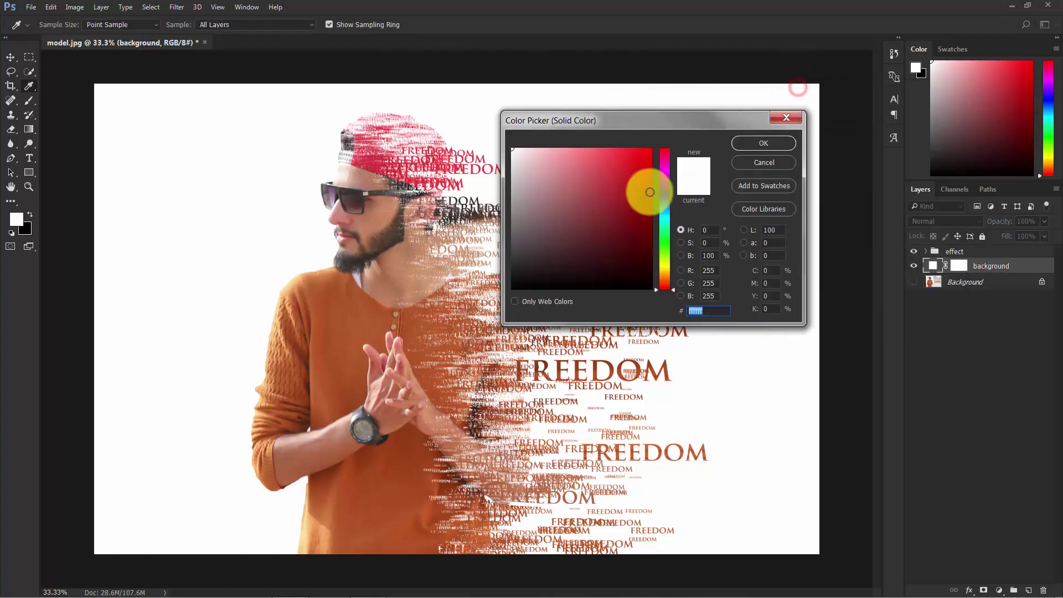
click(664, 221)
click(553, 212)
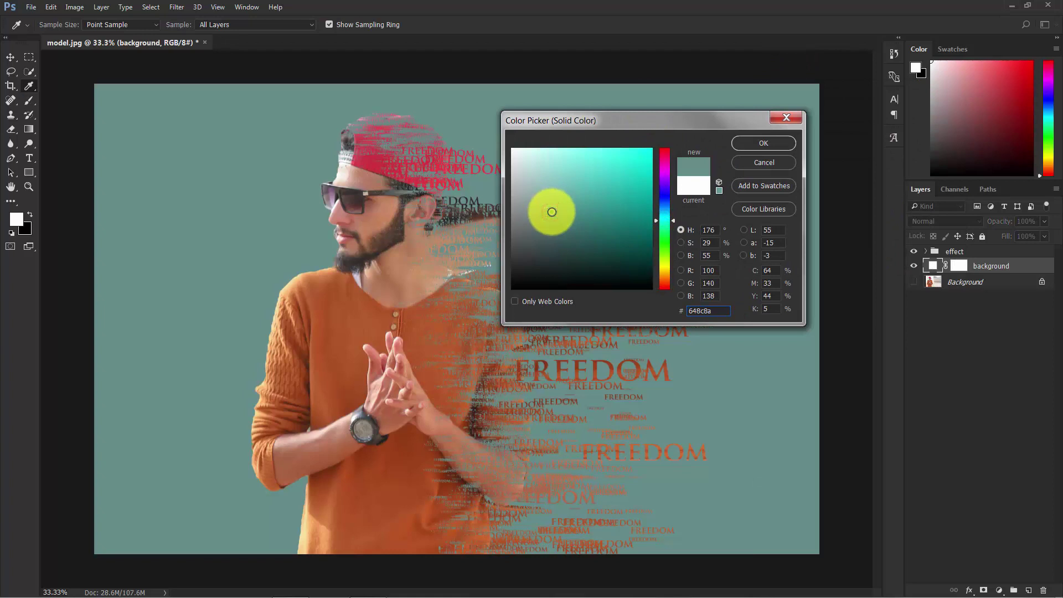
click(665, 222)
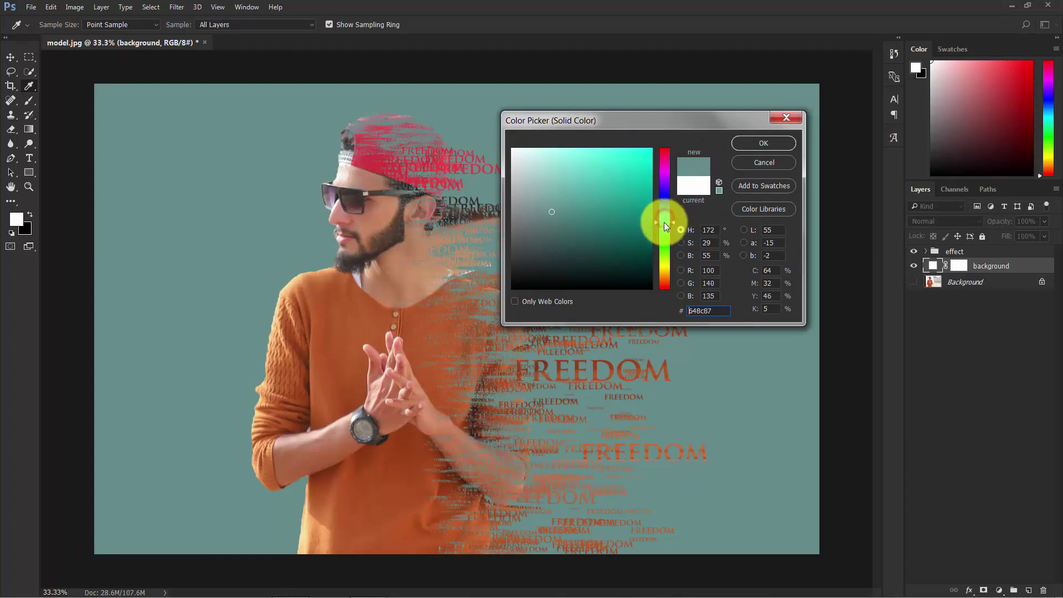
click(664, 224)
click(550, 196)
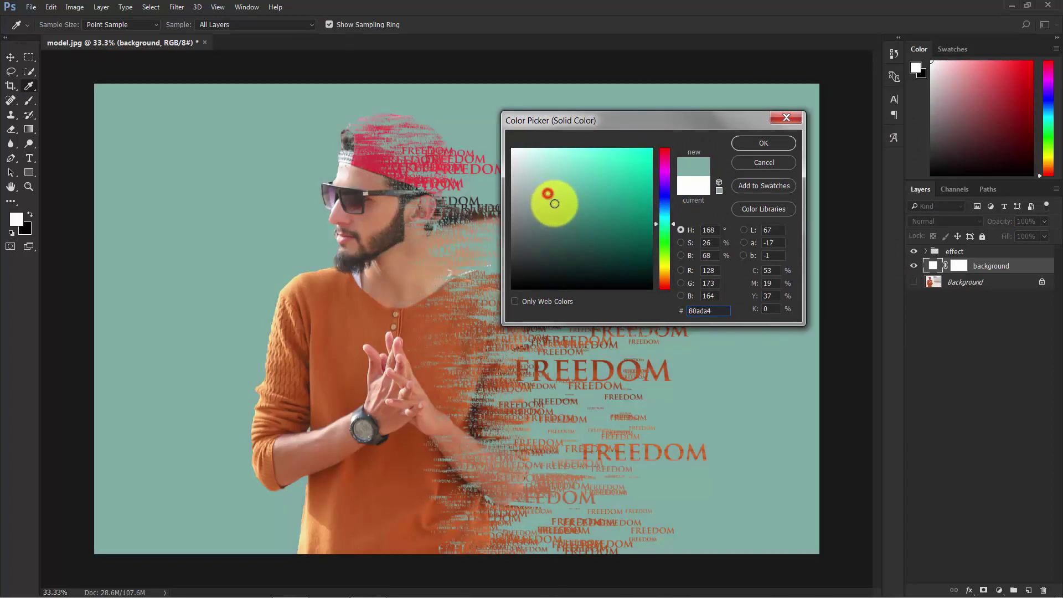
click(667, 216)
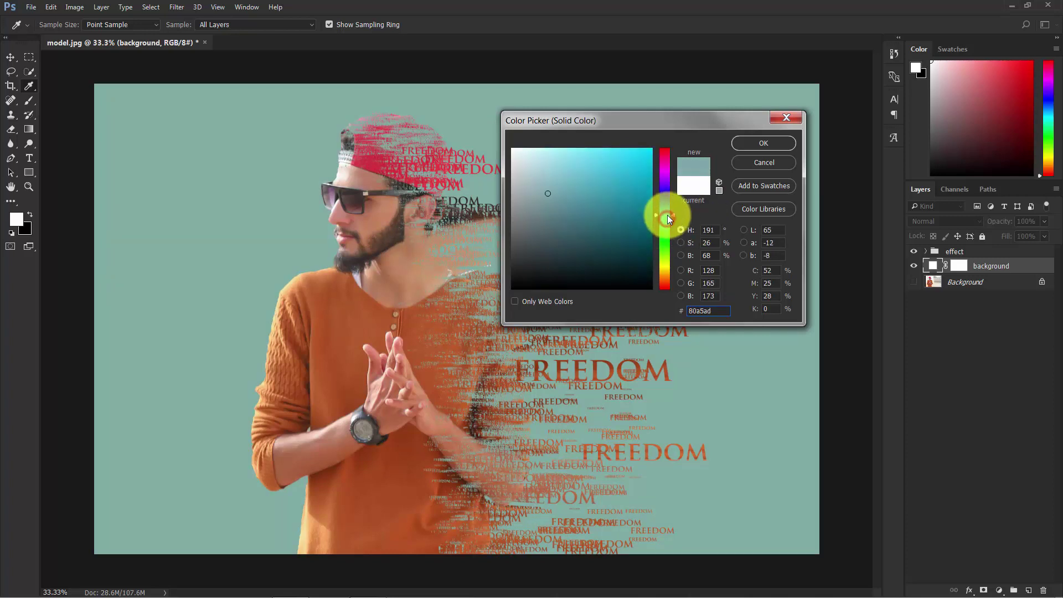
click(667, 217)
click(542, 198)
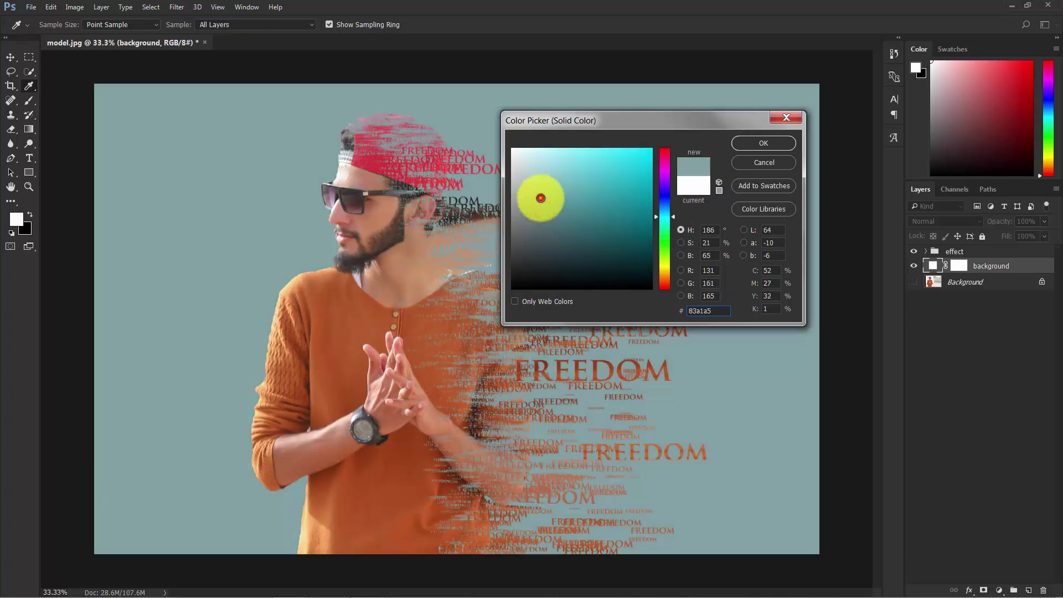
click(544, 189)
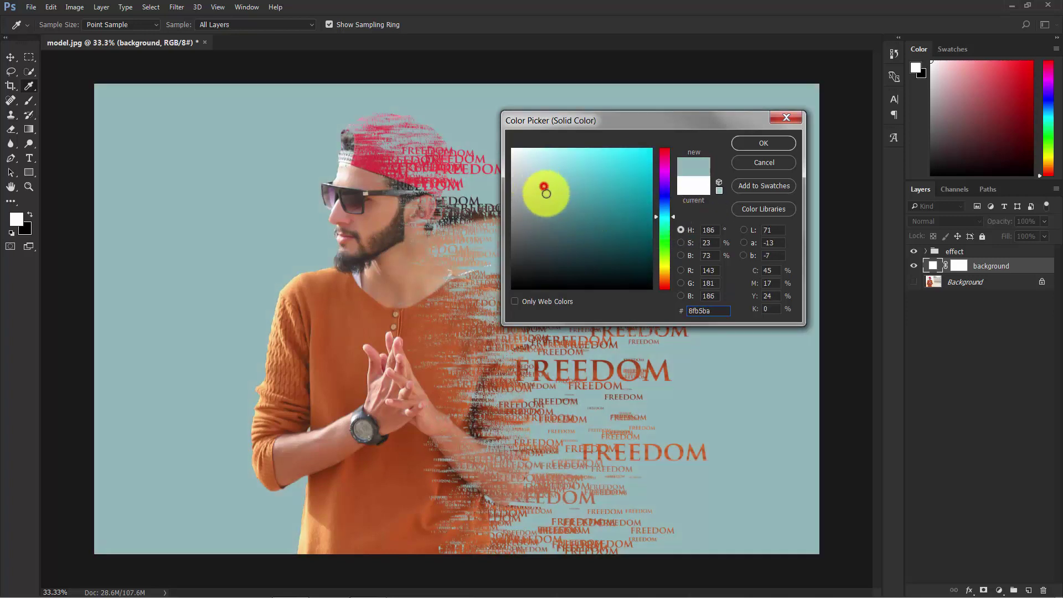
click(542, 210)
click(660, 218)
drag(660, 219, 663, 220)
click(559, 197)
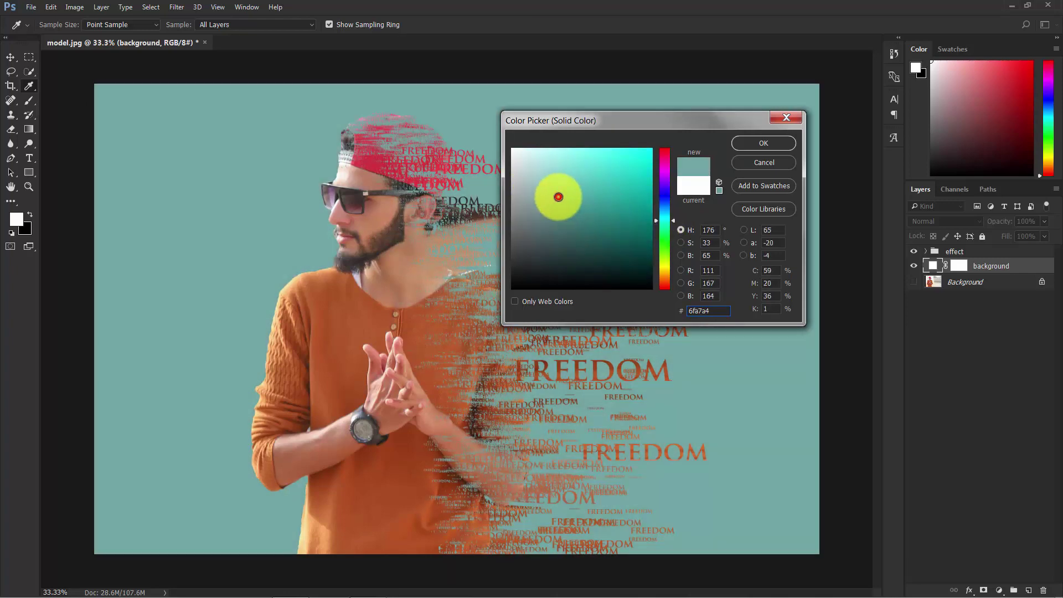
click(548, 193)
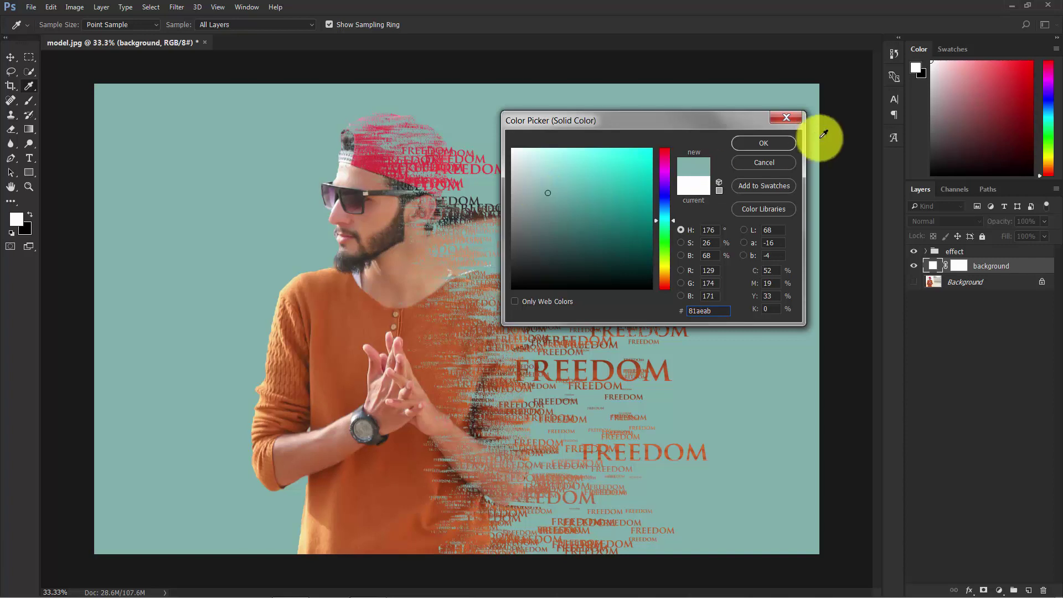
click(760, 142)
click(972, 373)
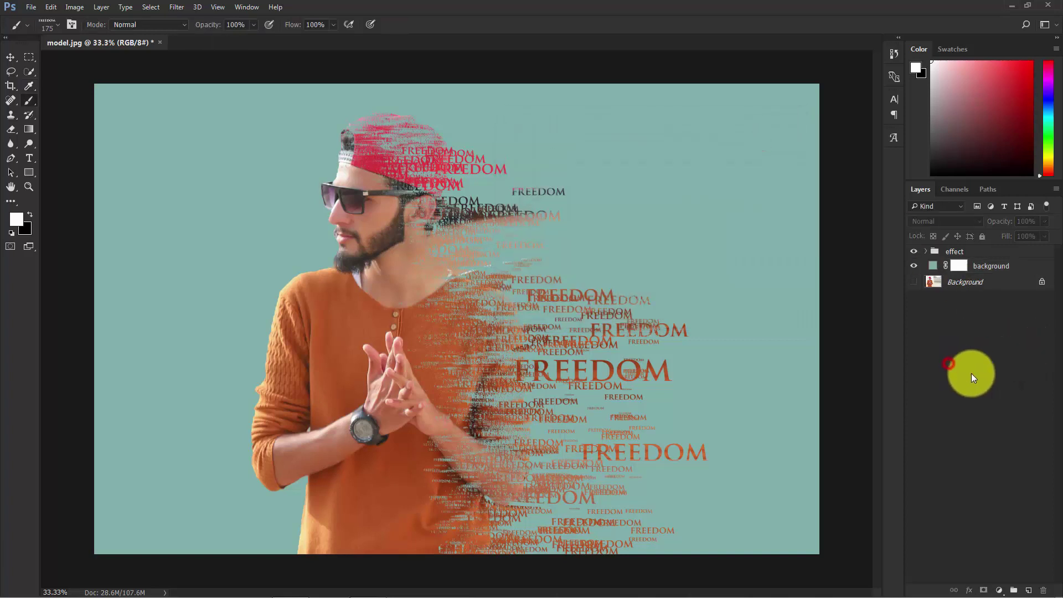
- Add a Levels adjustment layer above the effect group and clip it to the group
key(ctrl+minus)
key(ctrl+minus)
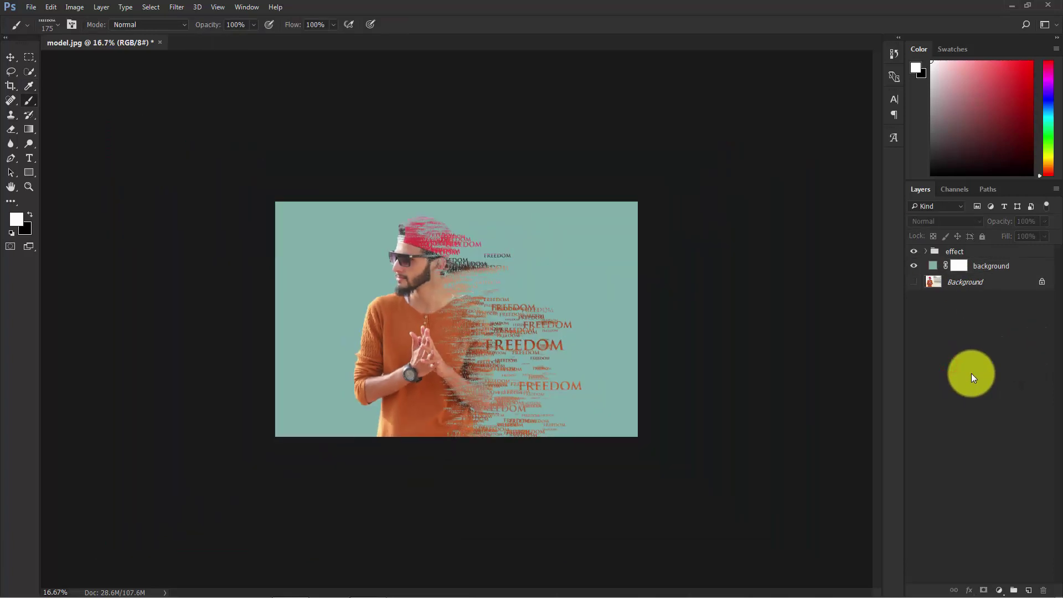
click(951, 252)
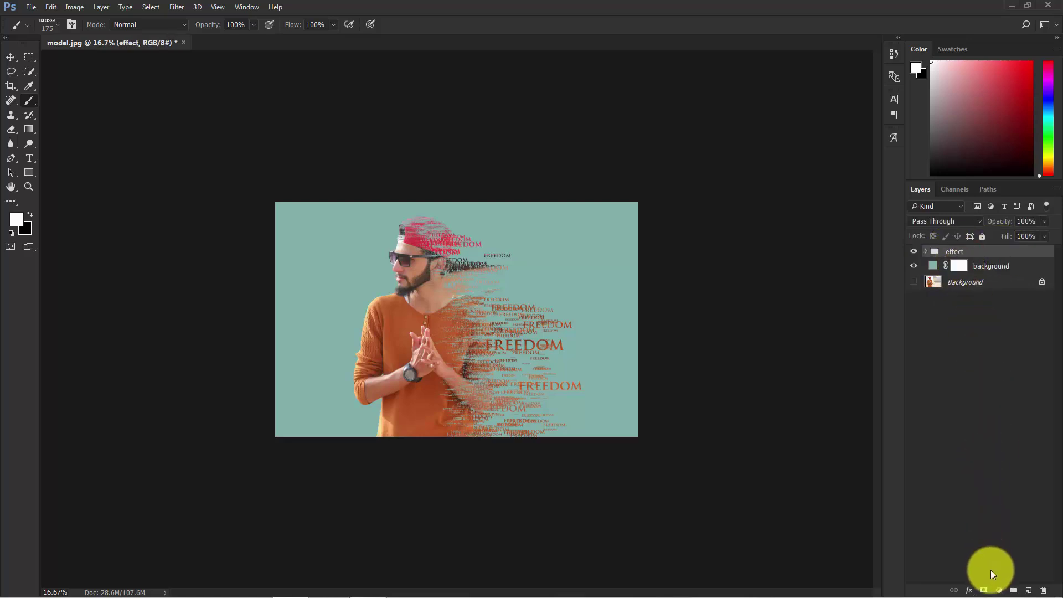
click(999, 590)
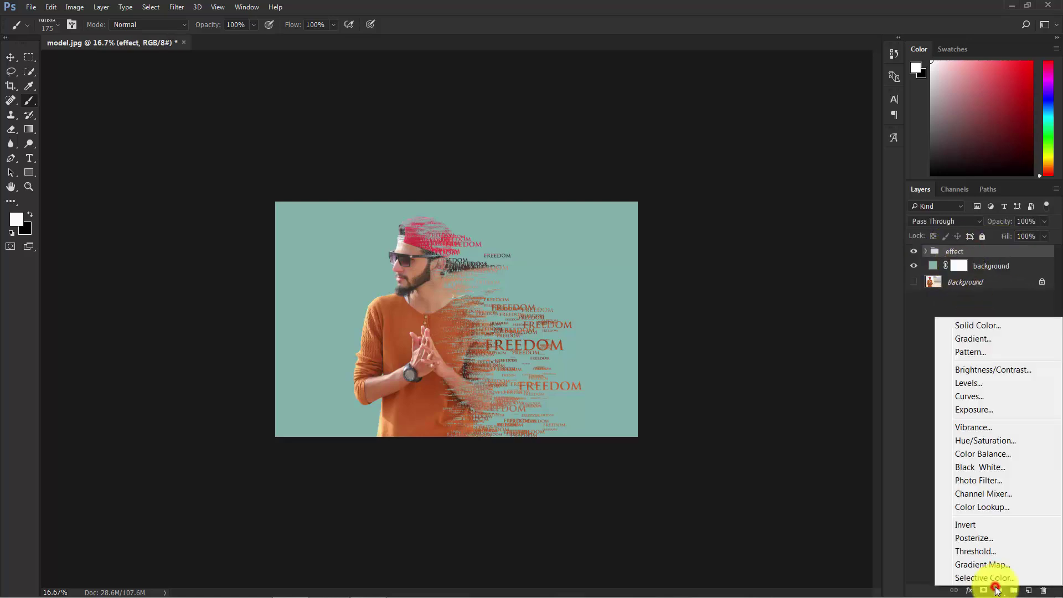
click(969, 384)
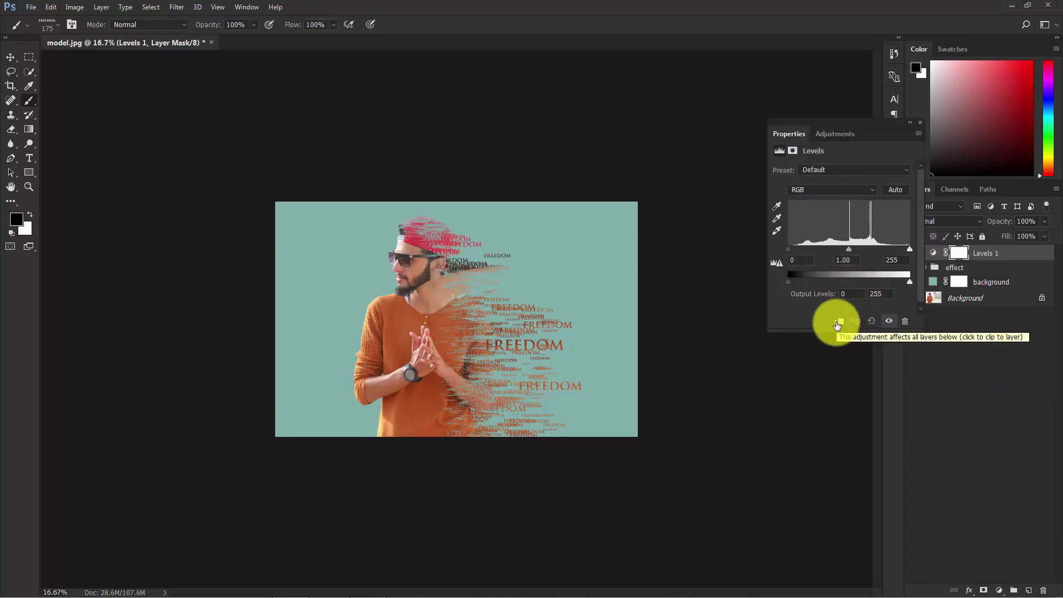
click(838, 323)
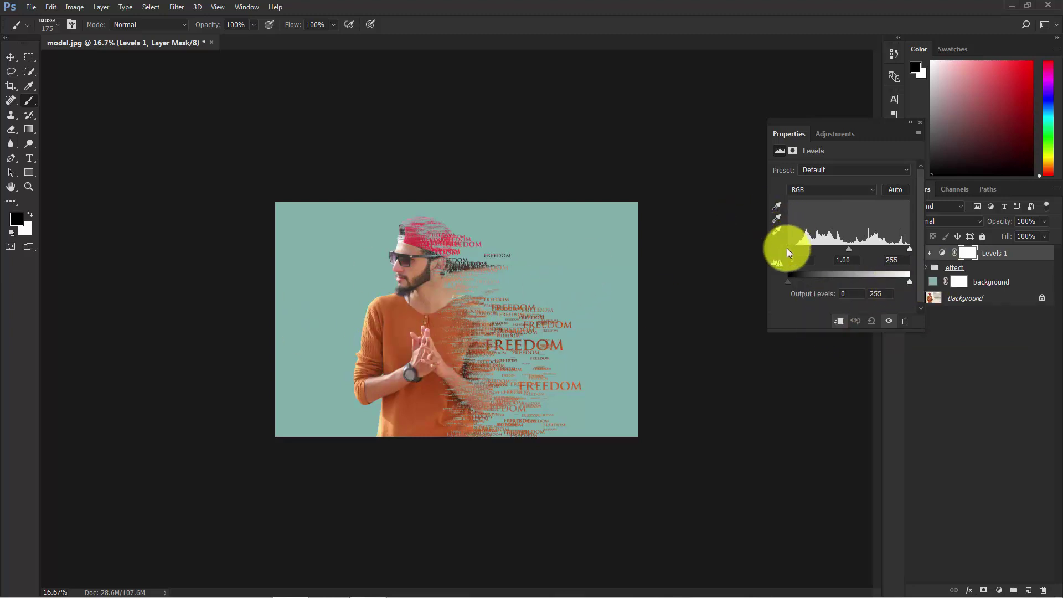
- Set the Levels shadow input to 63 and the midtone input to about 1.9 for stronger contrast in the effect group
drag(789, 249, 809, 249)
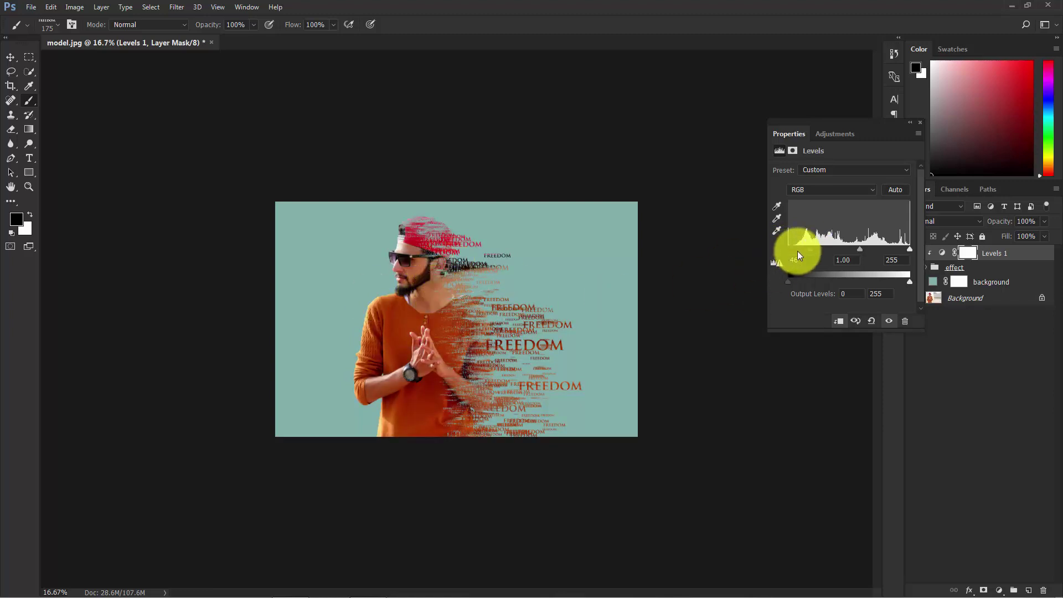
drag(810, 248, 822, 248)
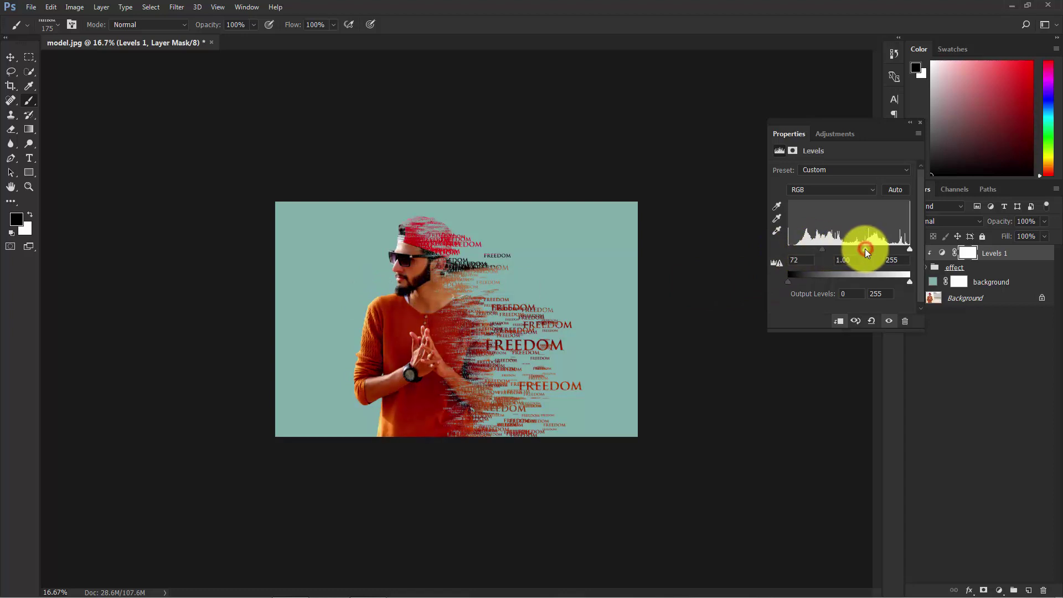
drag(862, 249, 819, 248)
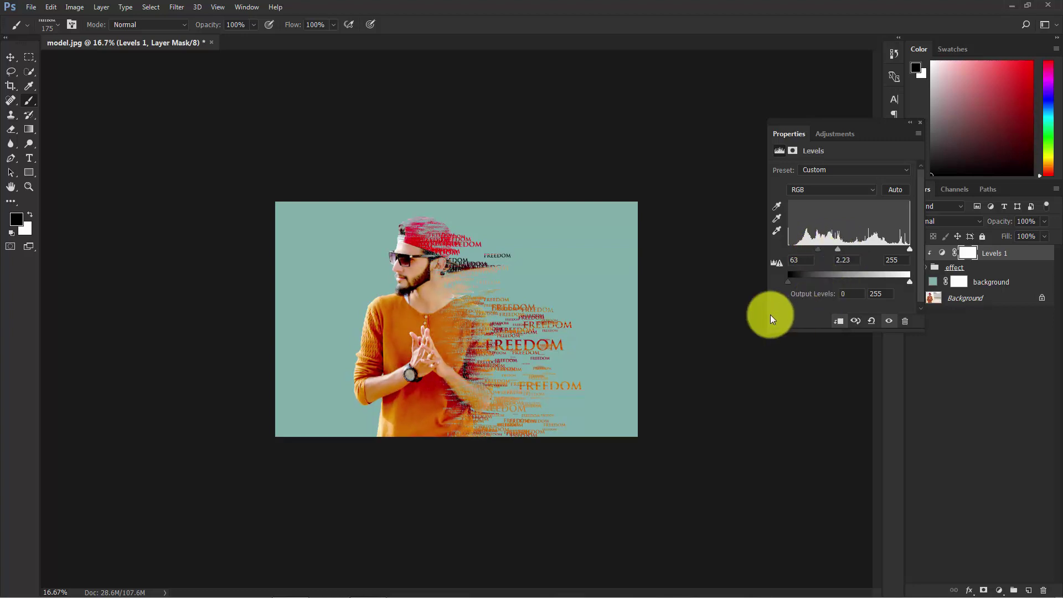
drag(843, 247, 843, 247)
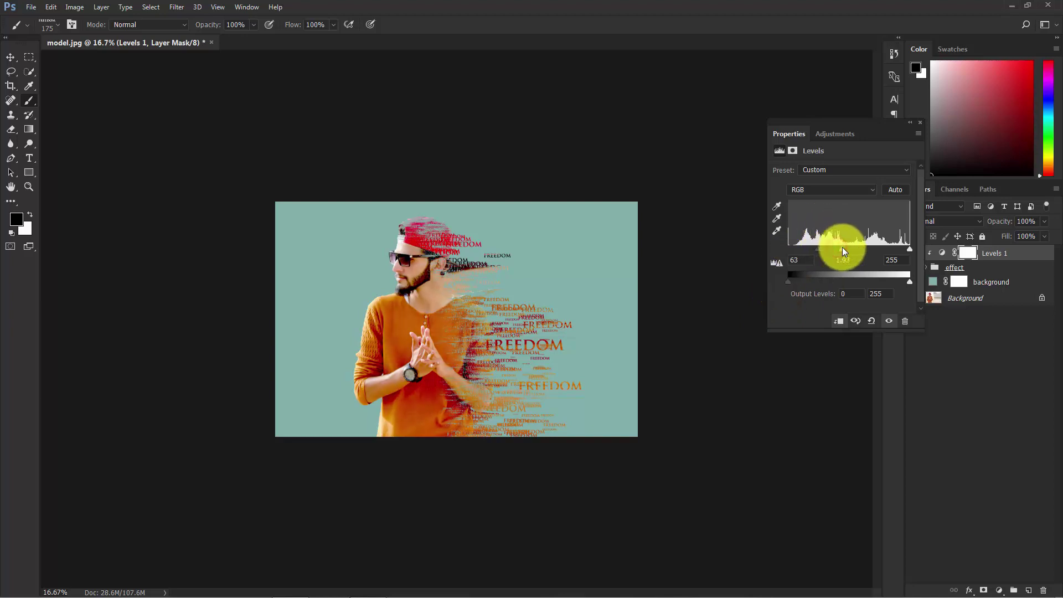
click(921, 120)
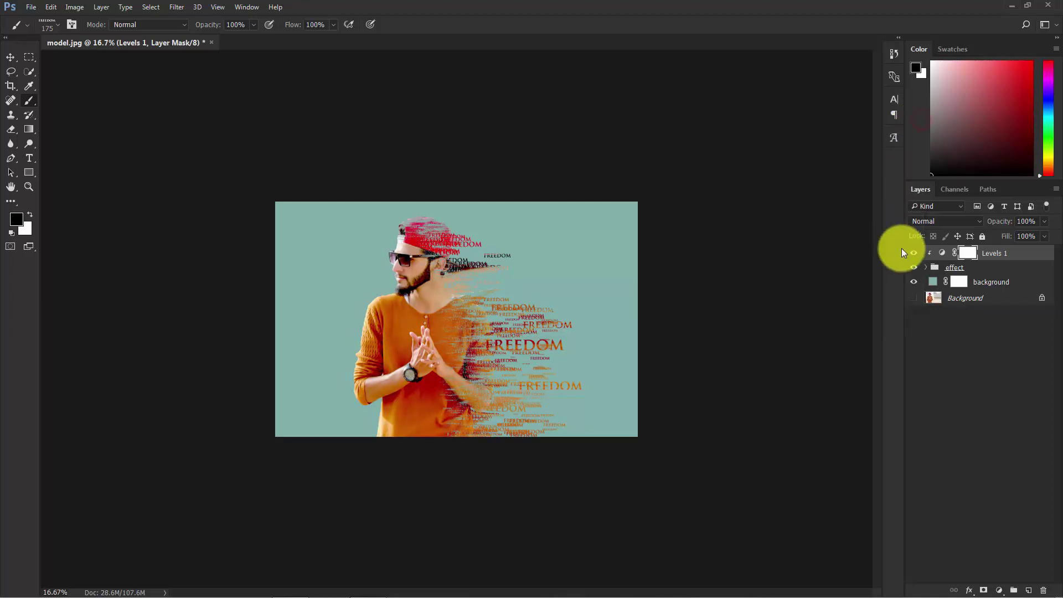
- Toggle the Levels 1 layer's visibility to compare the image with and without the adjustment
click(913, 253)
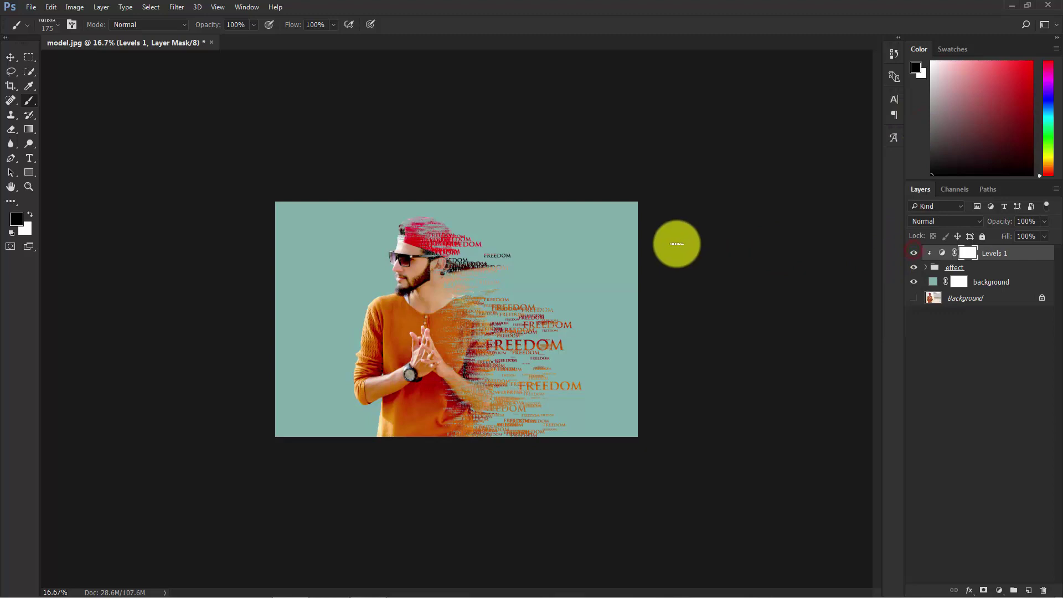
key(ctrl+plus)
click(914, 253)
click(936, 304)
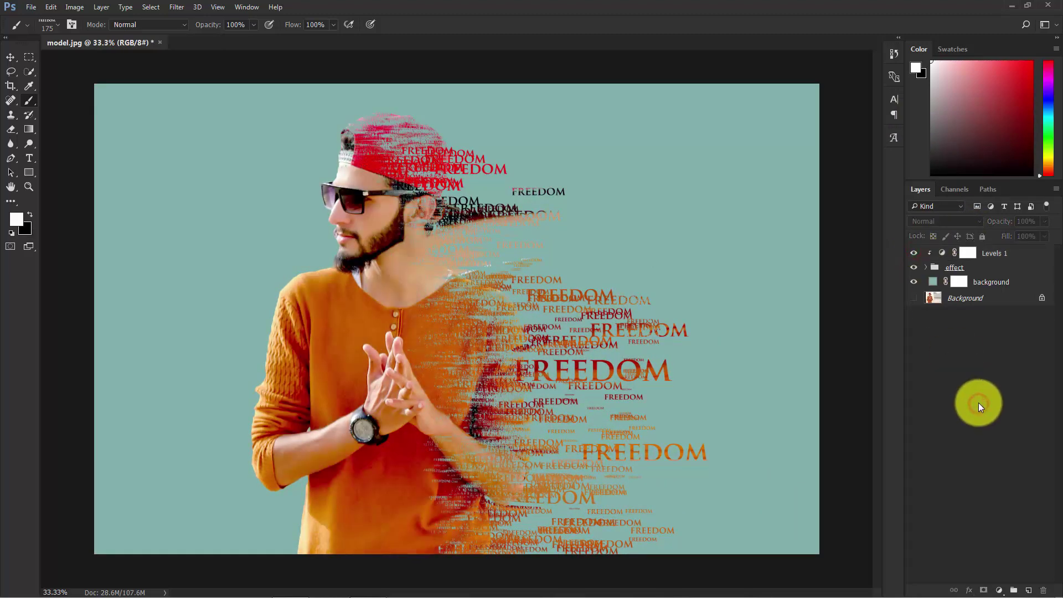
key(ctrl+minus)
key(ctrl+minus)
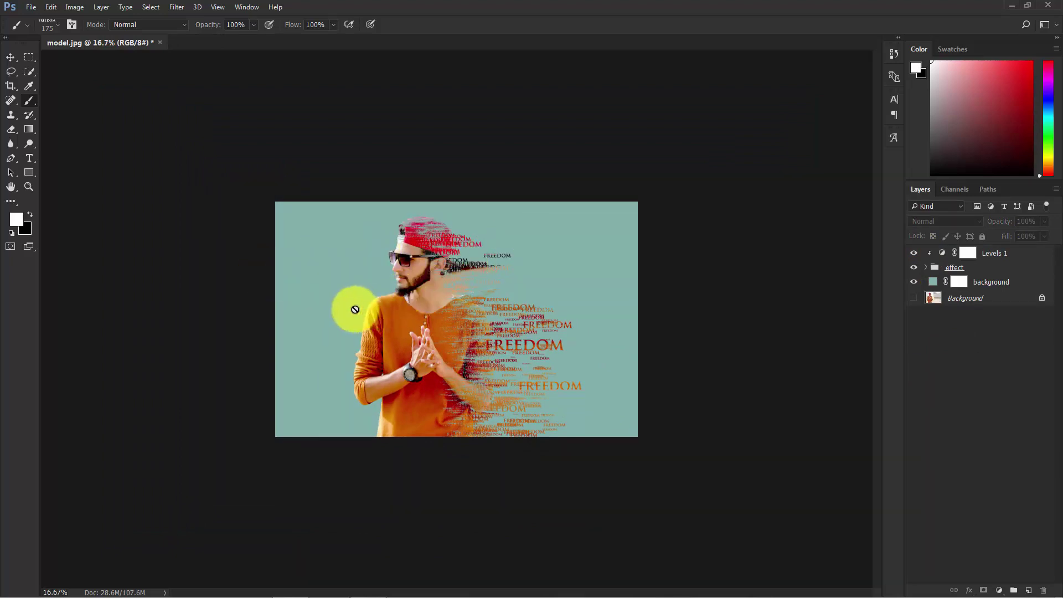
- Create a new layer directly above the teal background fill and rename it cloud
click(1004, 284)
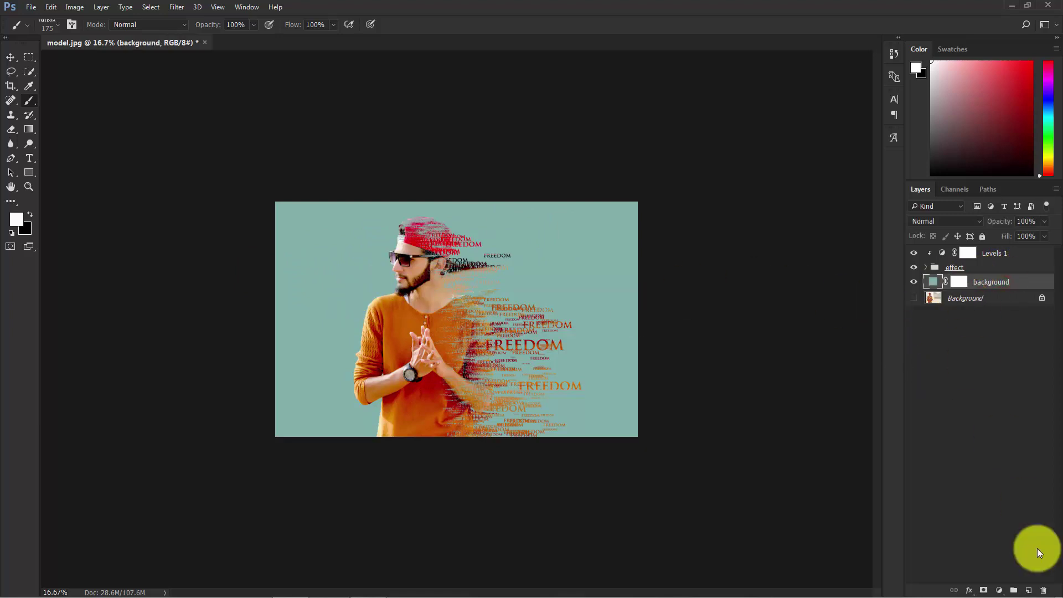
click(1029, 591)
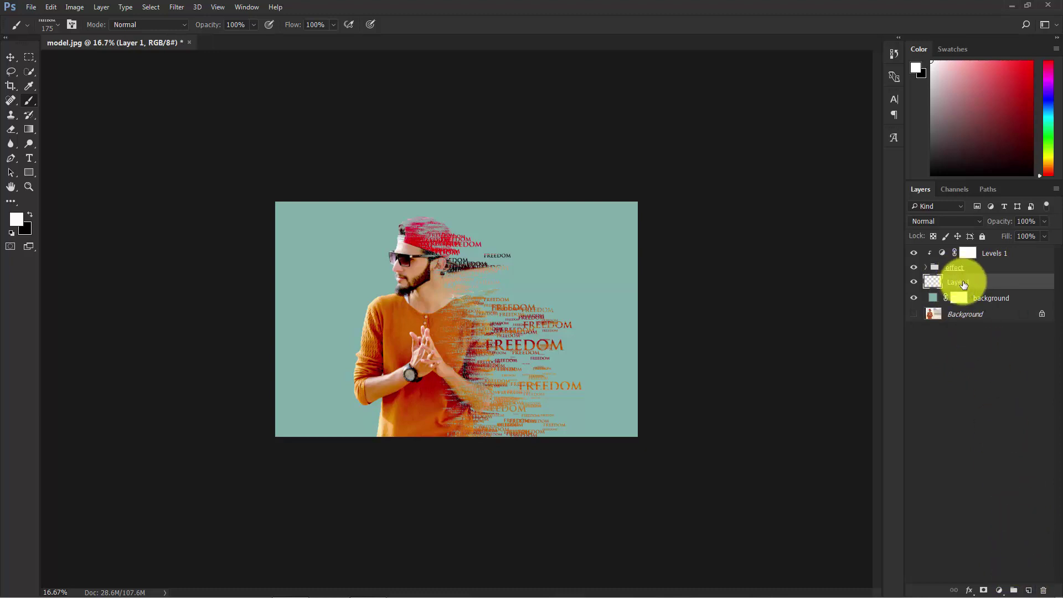
double_click(964, 283)
text(cloud)
key(Return)
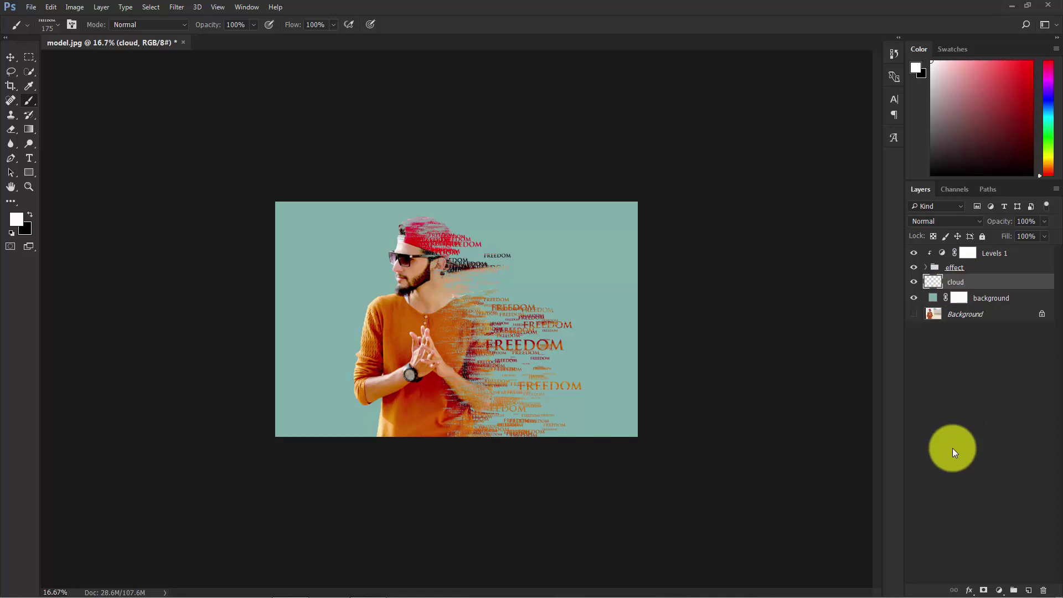
- Load the cloud_brushes_by_painsi.abr brush set for the Brush tool
click(26, 101)
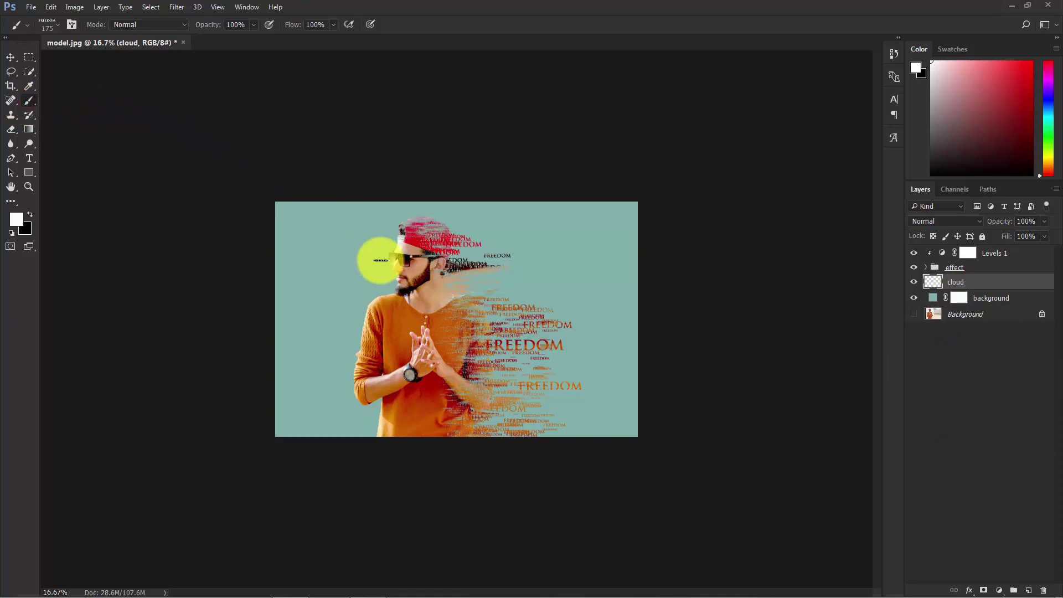
right_click(380, 260)
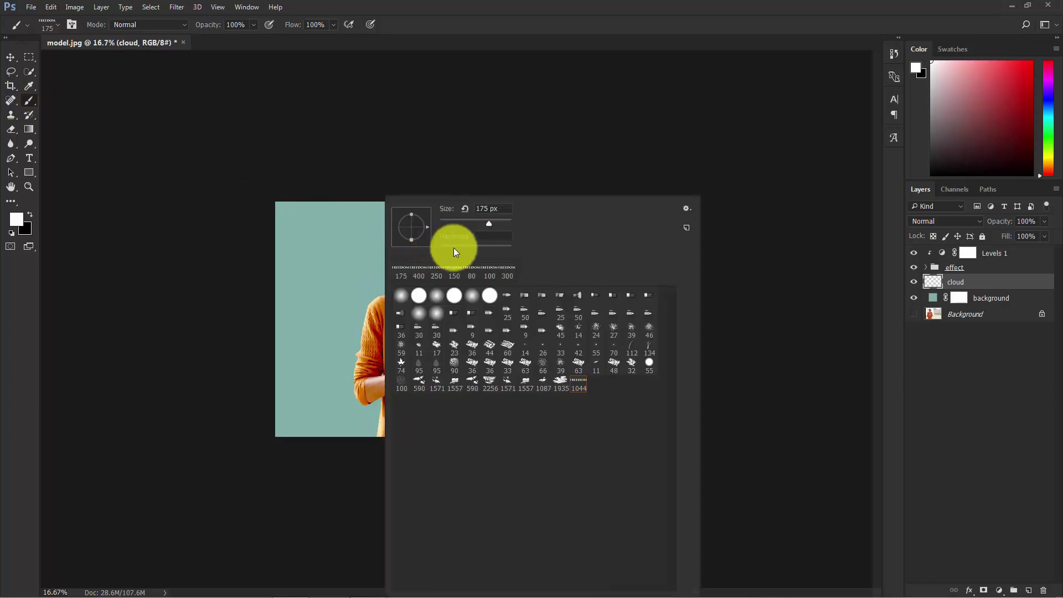
click(687, 210)
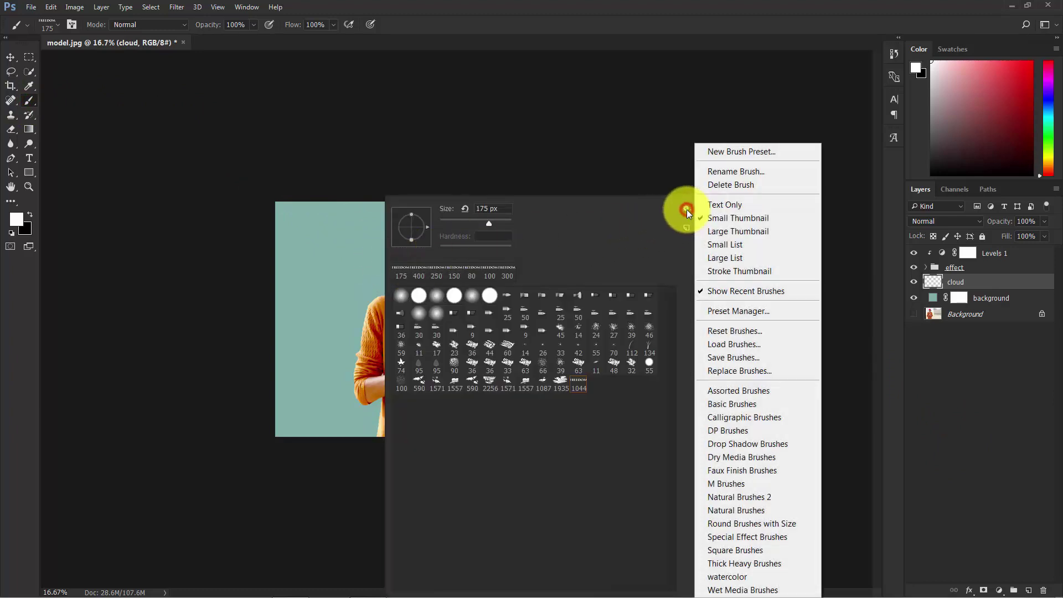
click(719, 344)
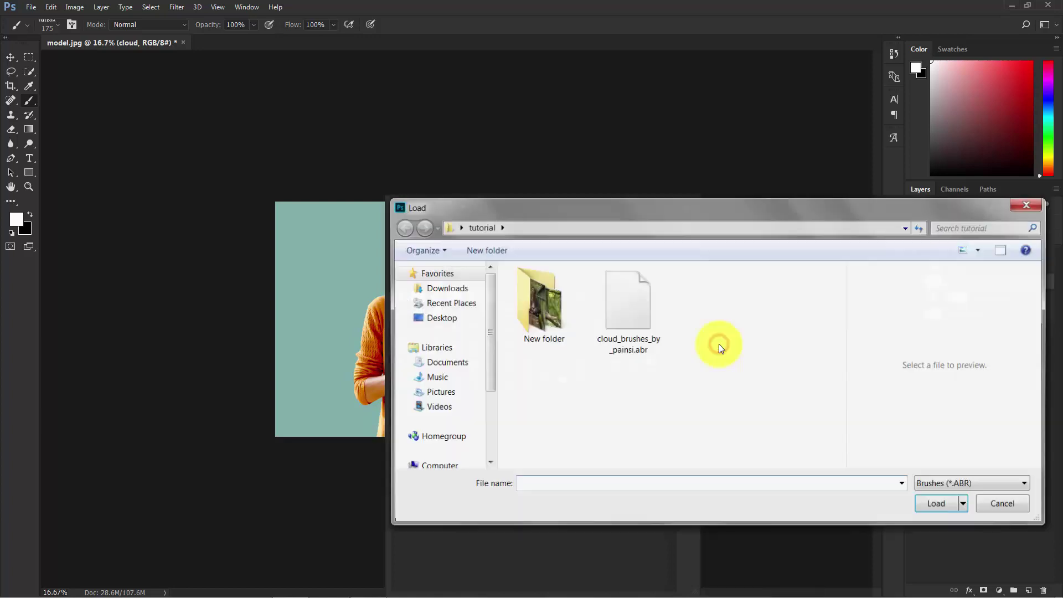
drag(634, 207, 492, 183)
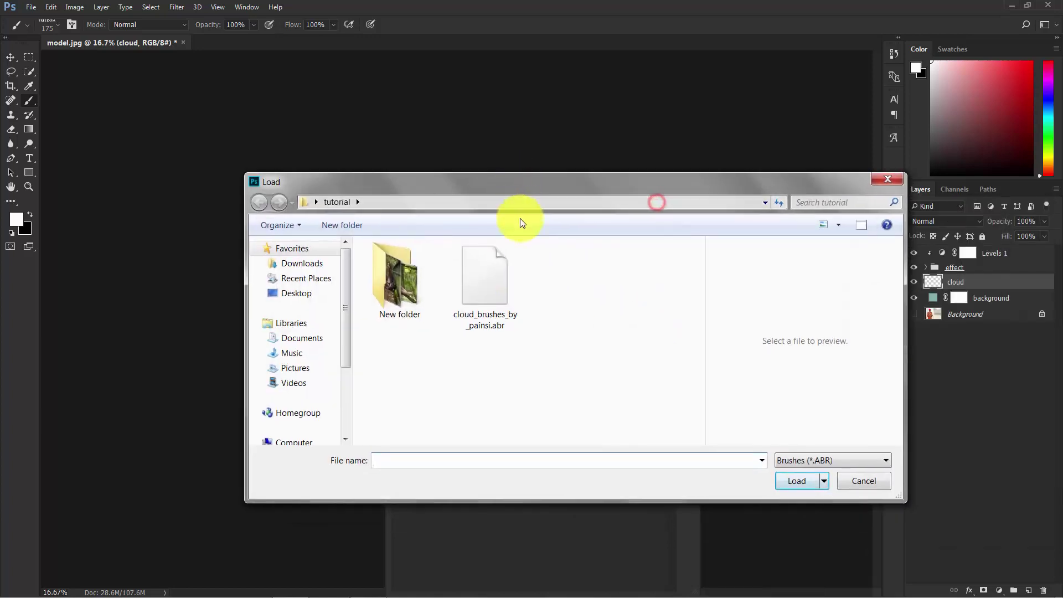
click(479, 301)
click(788, 481)
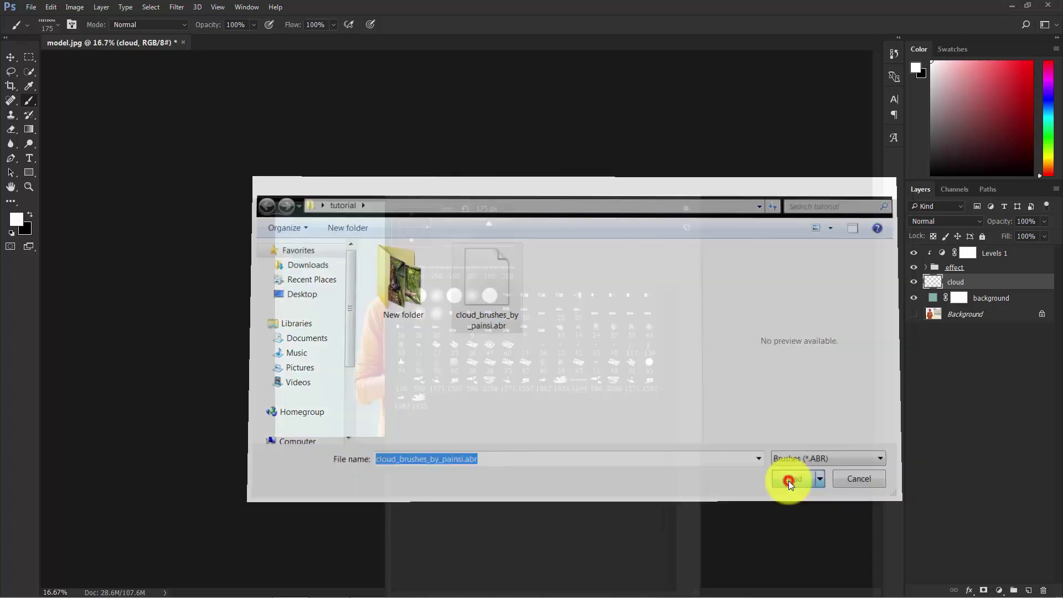
- Go through the newly loaded cloud brushes and choose the 590 px cloud tip
click(613, 382)
click(650, 382)
click(632, 383)
click(648, 382)
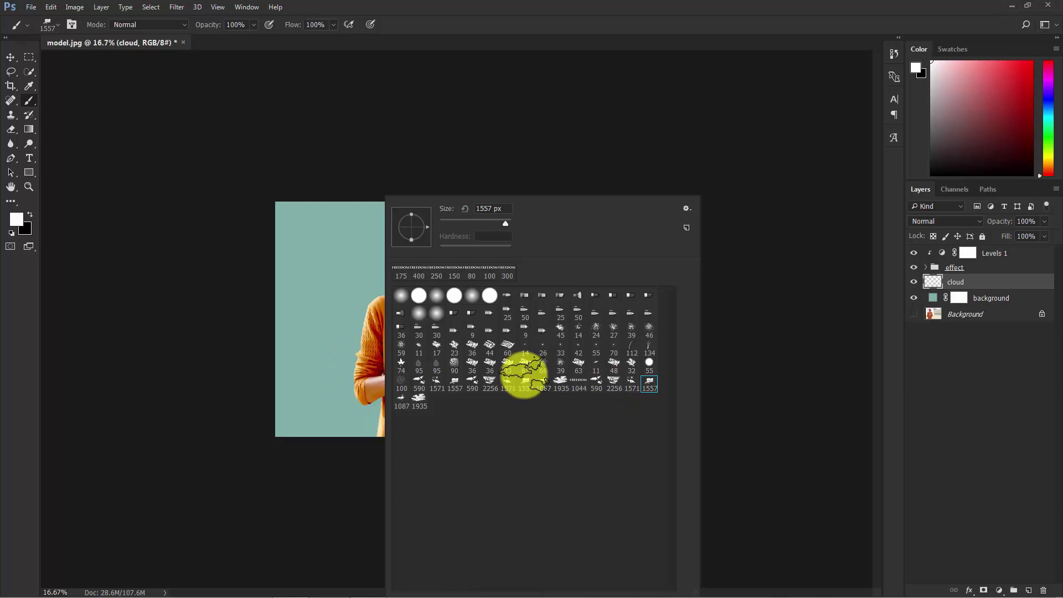
key(comma)
key(comma)
key(comma)
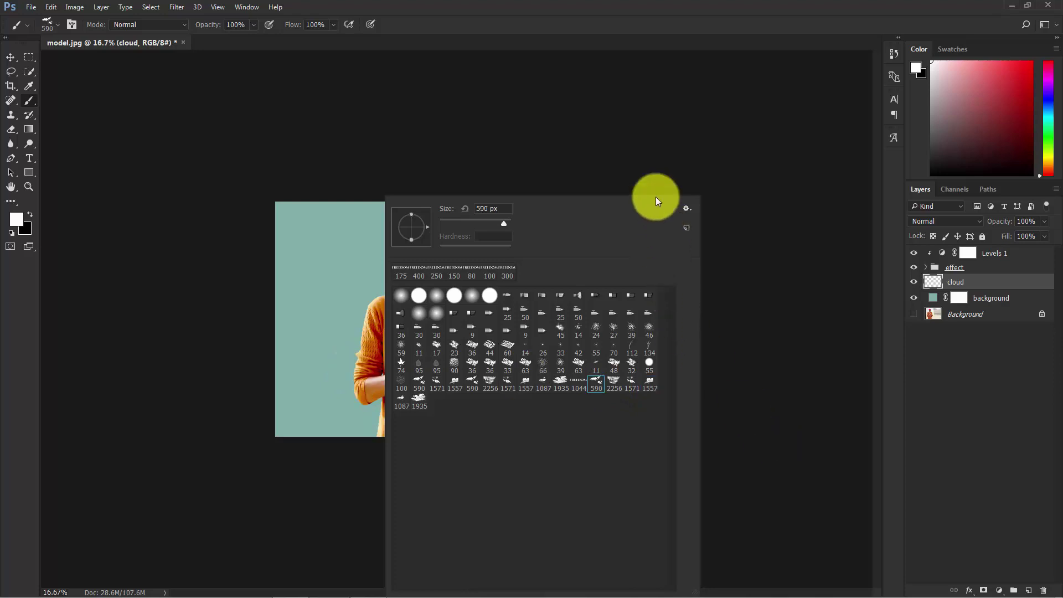
key(Return)
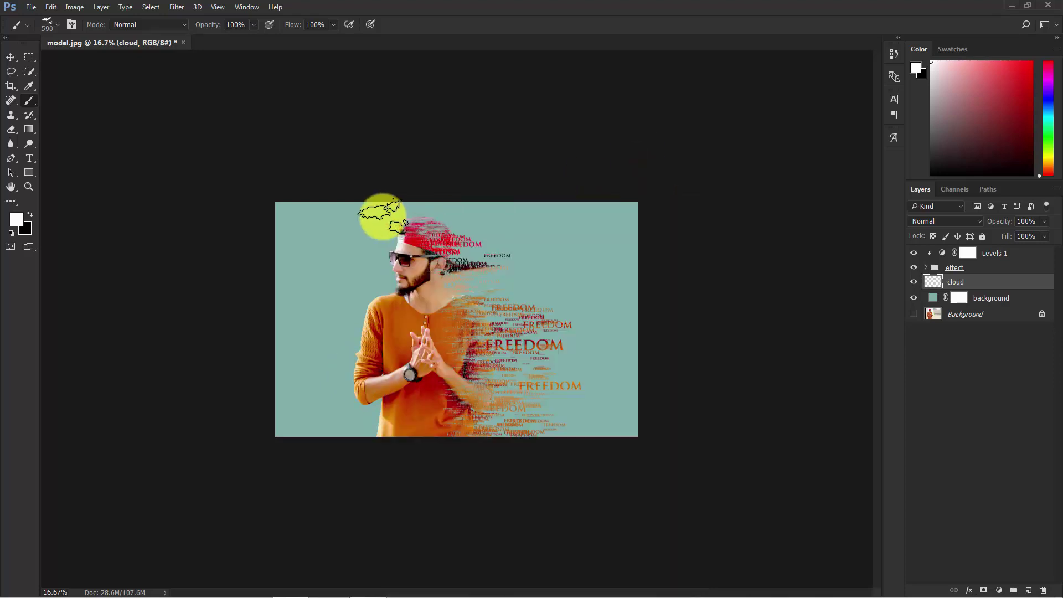
- Try stamping a white cloud beside the man's face with the 590 px cloud brush enlarged to 1100 px
key(ctrl+plus)
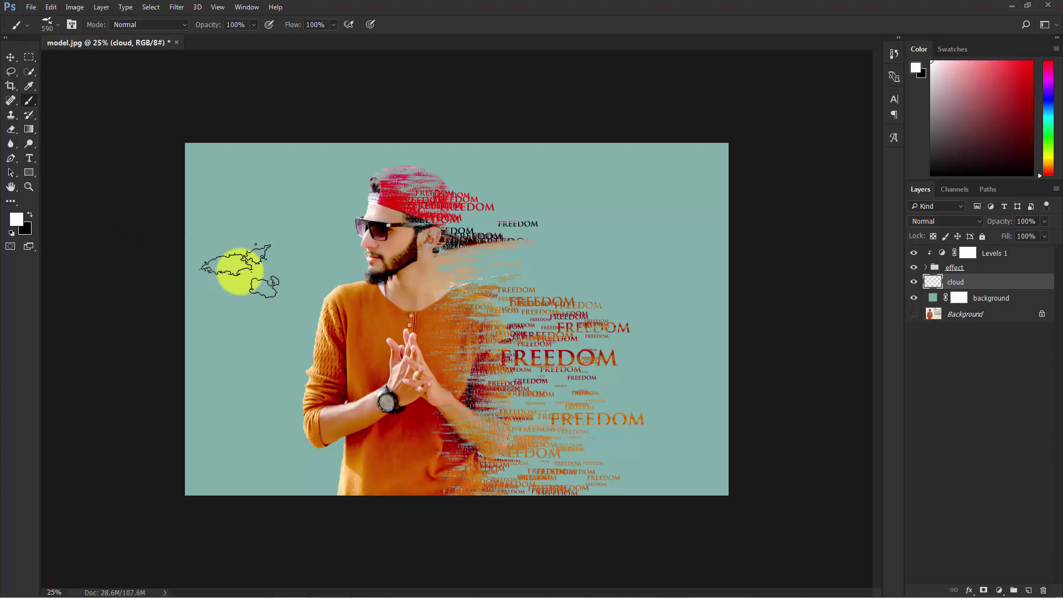
key(bracketright)
key(bracketright)
key(bracketright)
key(bracketright)
key(bracketright)
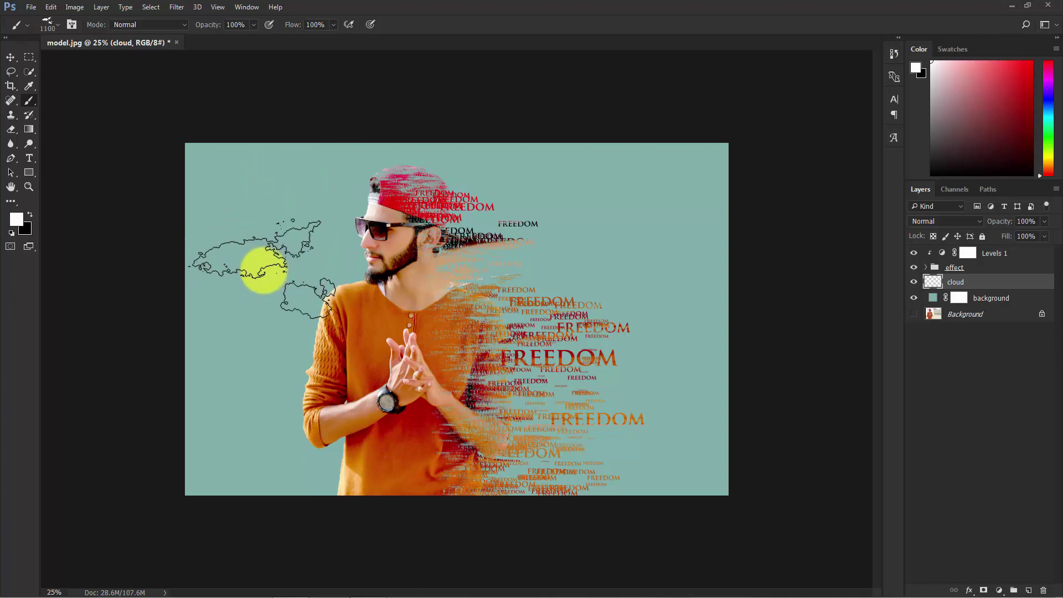
click(258, 269)
key(ctrl+z)
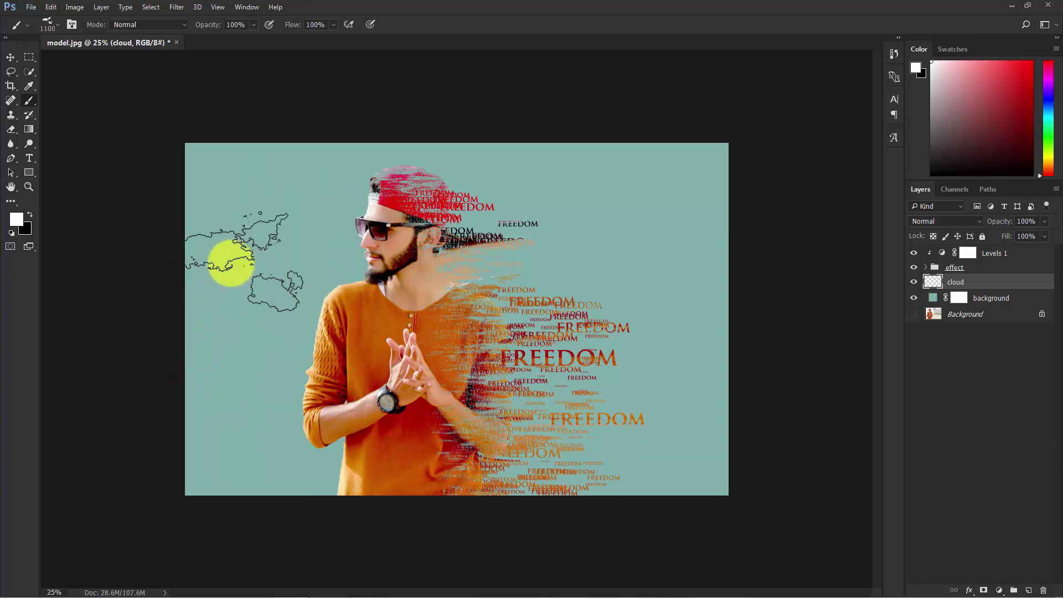
click(231, 263)
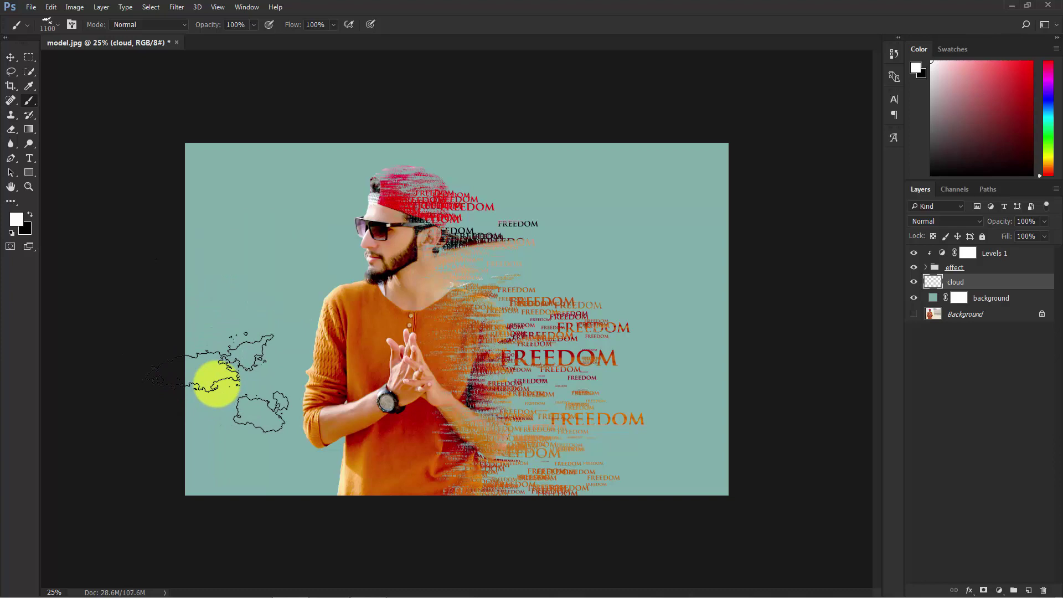
- Try the 1571 px cloud brush reduced to 1300 px for the cloud beside the man's face
right_click(283, 262)
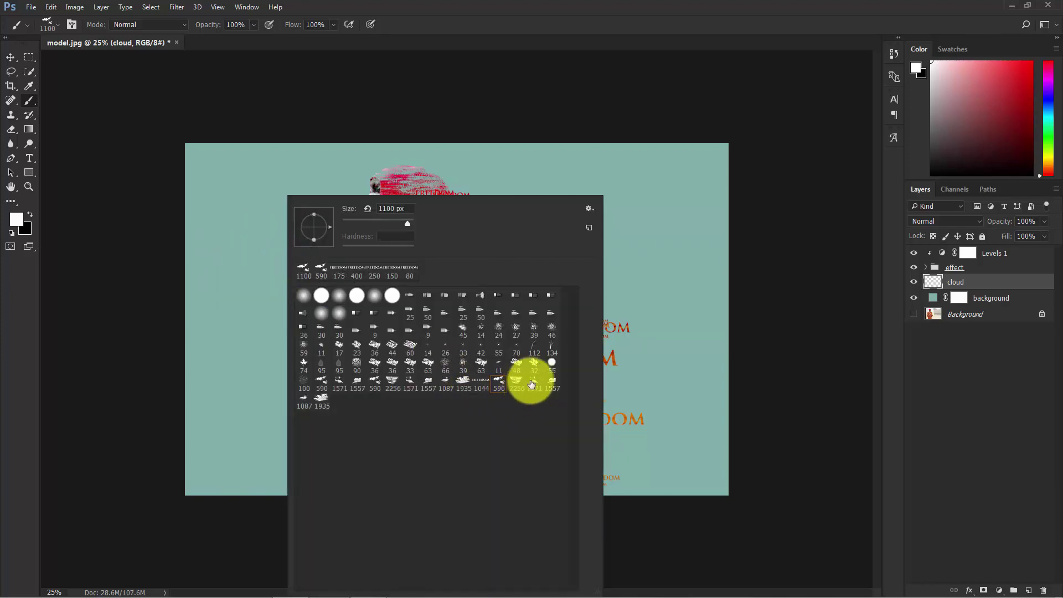
click(533, 382)
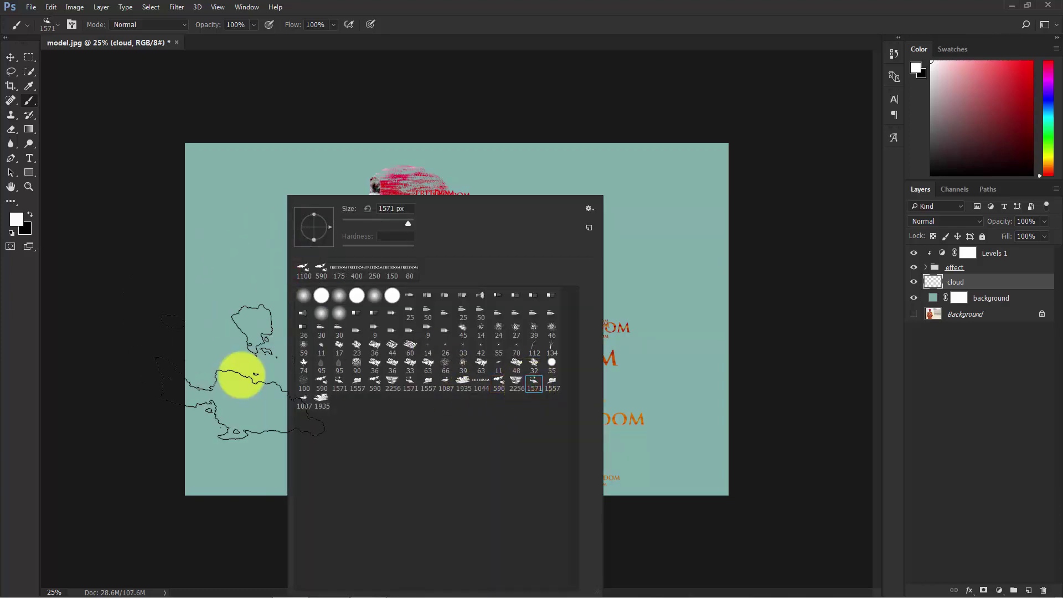
click(244, 373)
key(bracketleft)
key(bracketleft)
key(bracketleft)
click(277, 259)
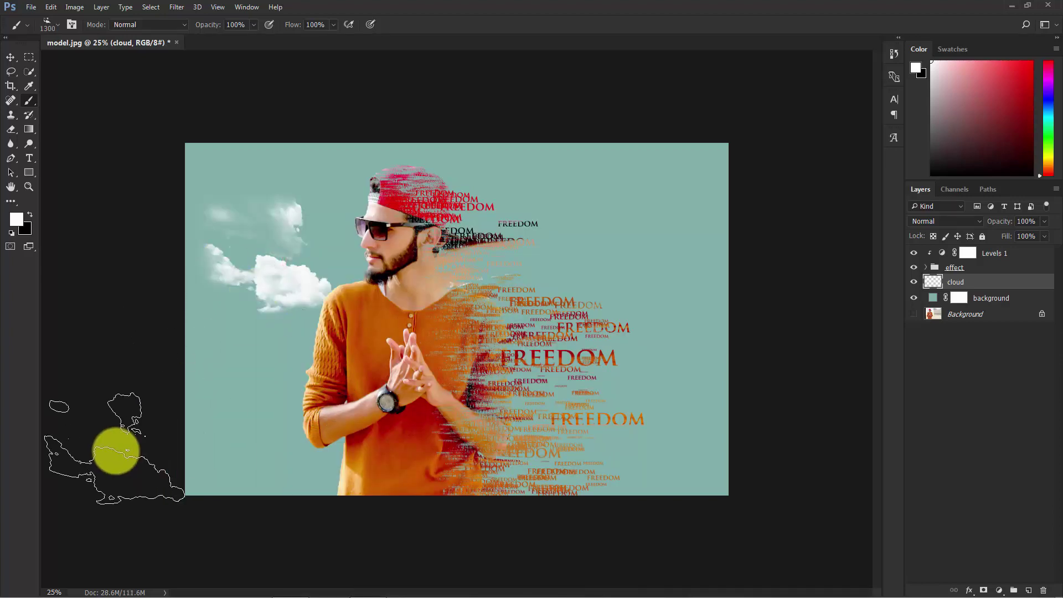
key(ctrl+z)
- Stamp a white cloud in front of the man's face with the 1087 px cloud brush enlarged to 1200 px
right_click(261, 273)
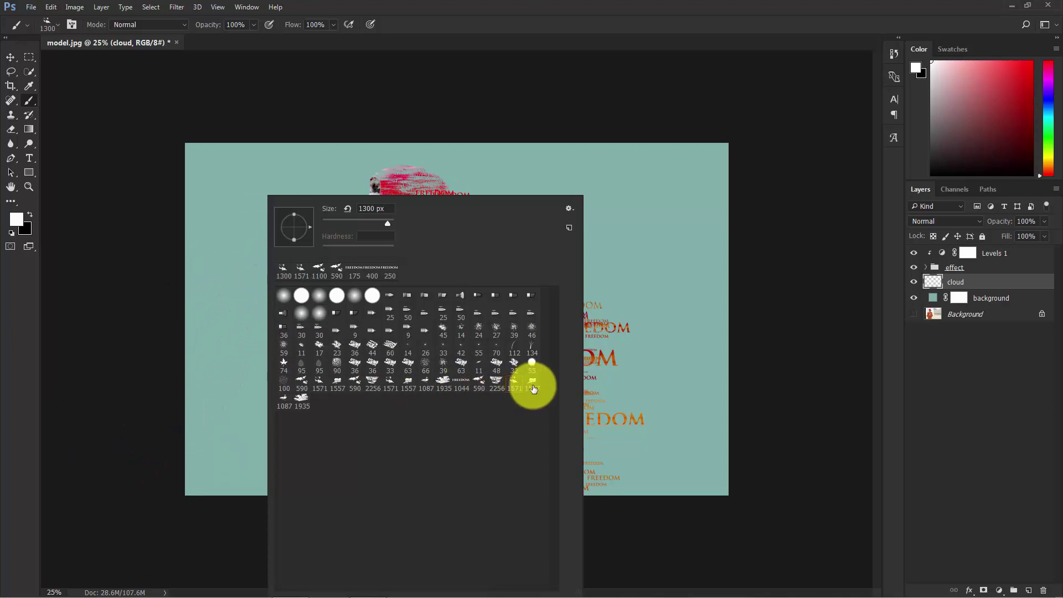
click(479, 381)
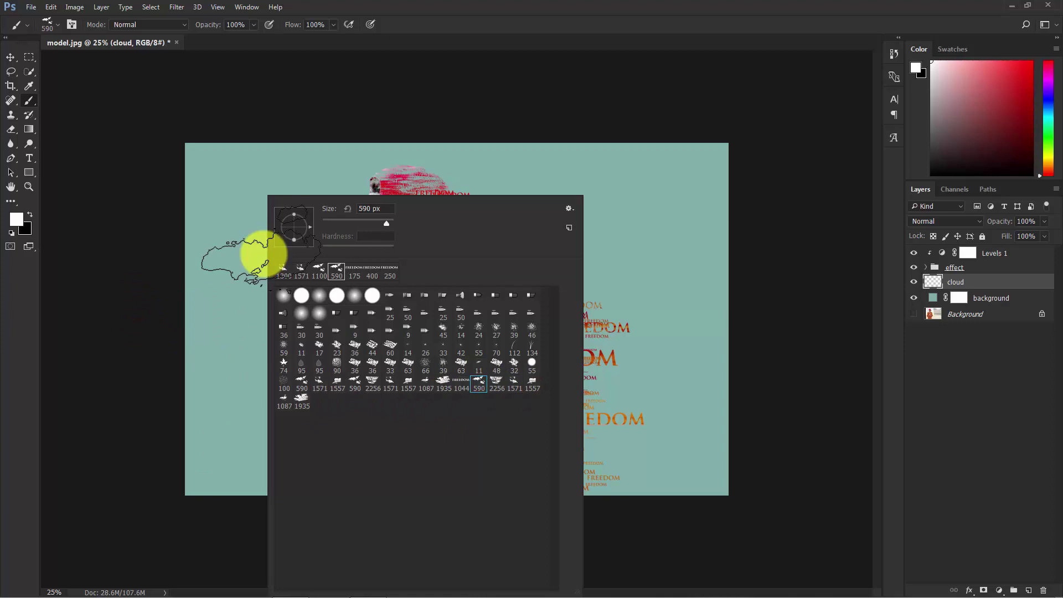
click(264, 253)
click(264, 253)
key(bracketright)
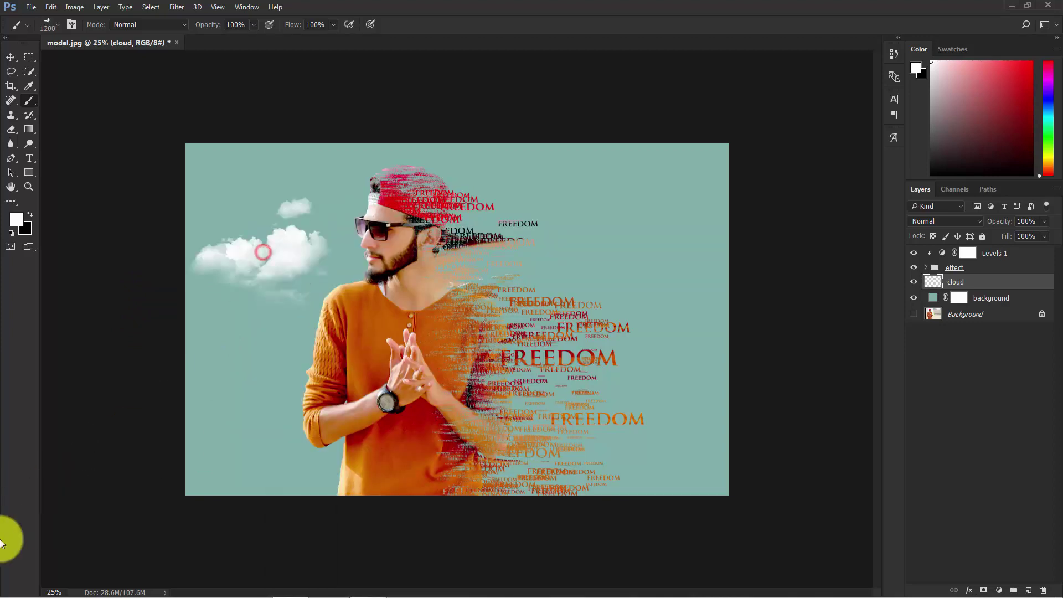
- Stamp a wispy cloud in the image's upper-right corner with the 1935 px brush, and try the 1557 px brush in the lower-left area
right_click(389, 339)
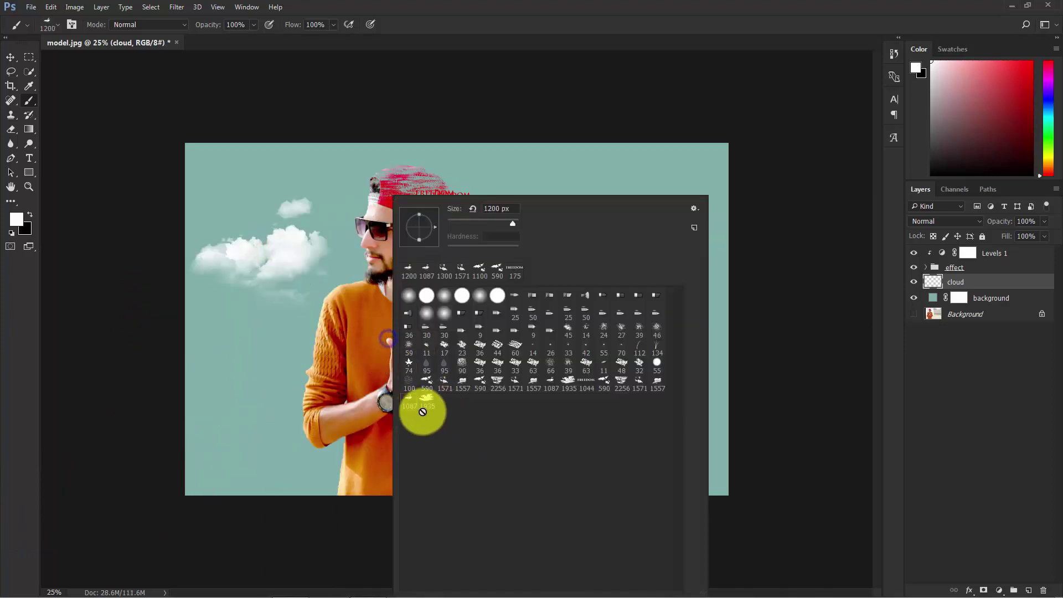
click(673, 161)
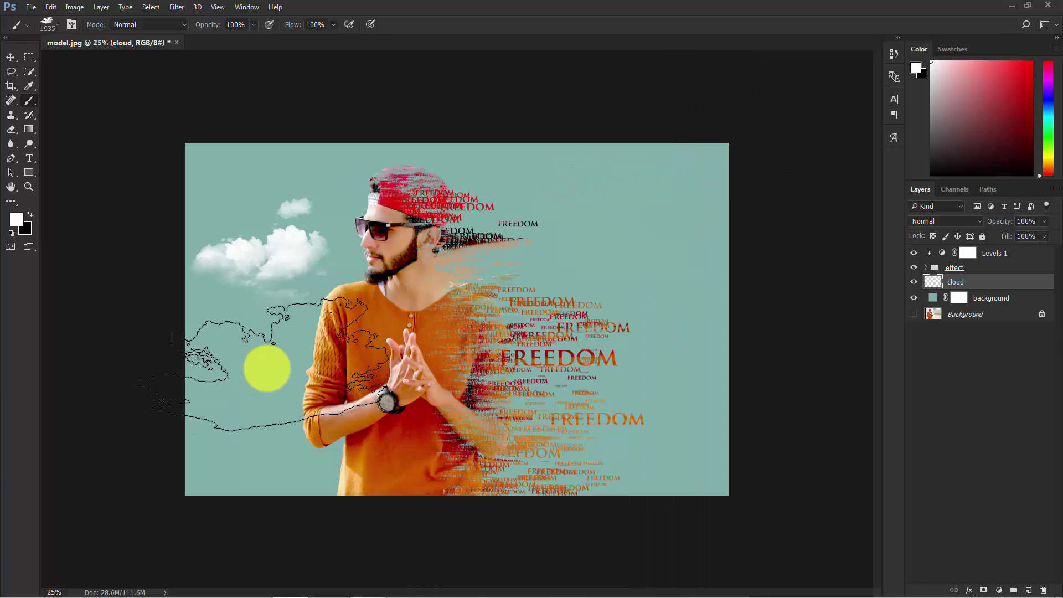
right_click(438, 363)
click(701, 384)
click(194, 407)
key(ctrl+z)
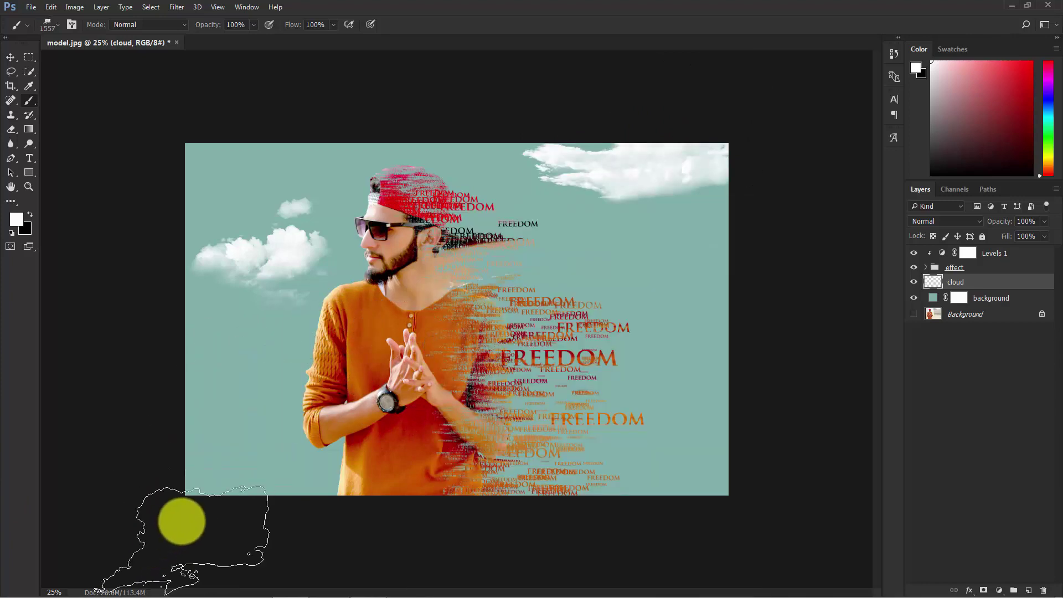
- Try a small cloud beside the man's sleeve, below the first cloud, with the 590 px cloud brush
right_click(392, 289)
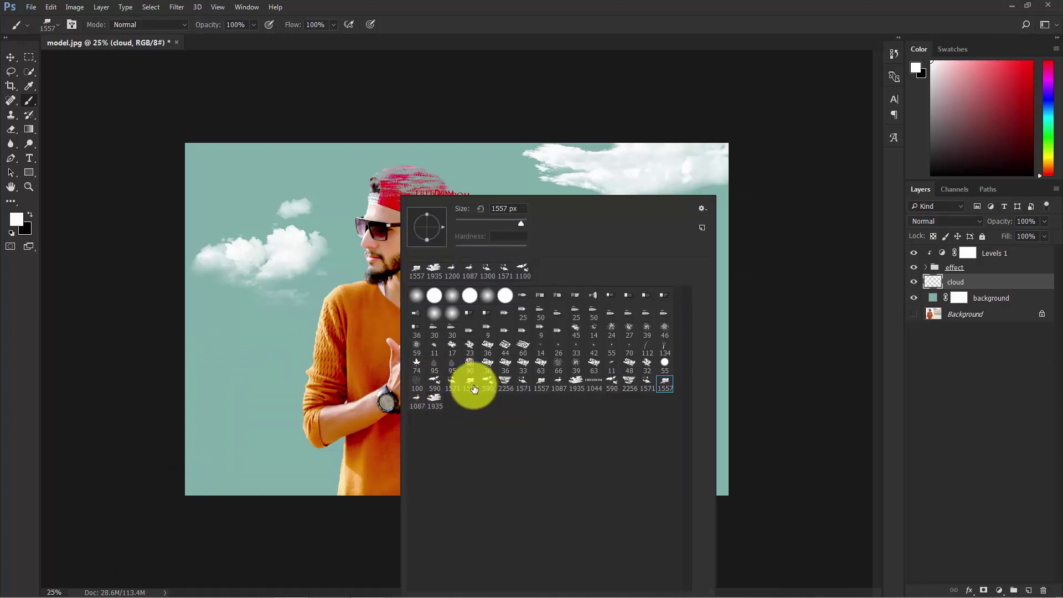
click(610, 381)
click(261, 339)
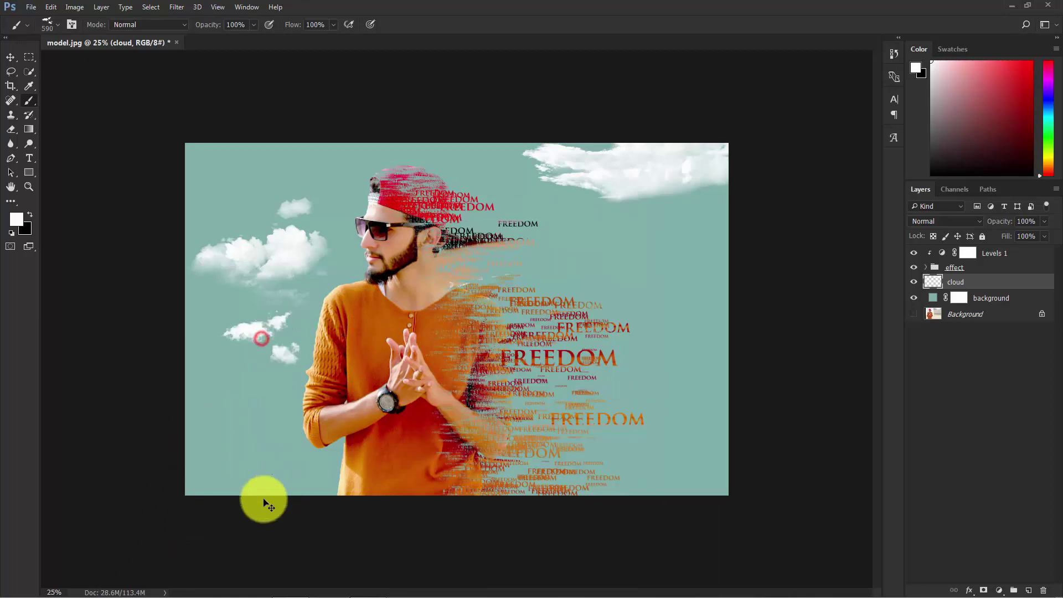
- Stamp a cloud in the image's lower-left corner with the 1087 px cloud brush
right_click(395, 321)
click(416, 400)
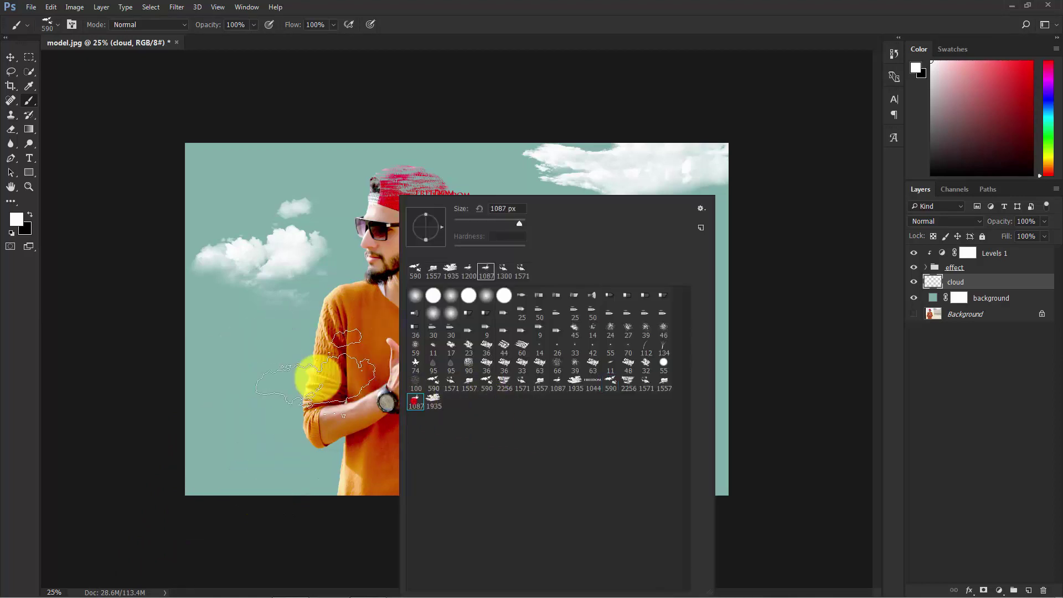
key(Return)
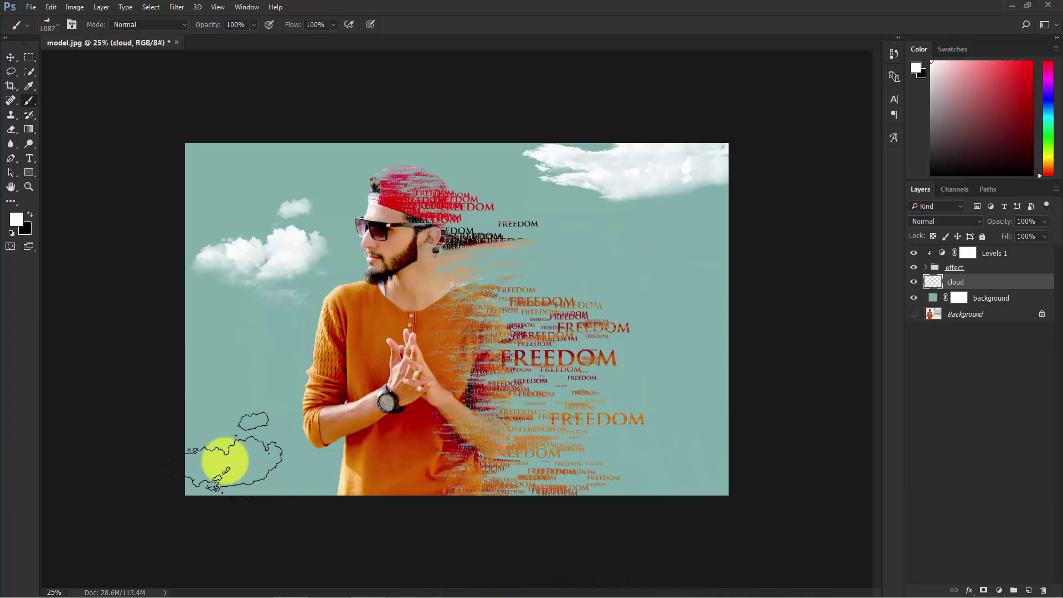
click(219, 488)
- Reduce the cloud brush to 700 px and stamp a smaller cloud in the image's lower-right corner
key(bracketleft)
key(bracketleft)
key(bracketleft)
key(bracketleft)
click(702, 480)
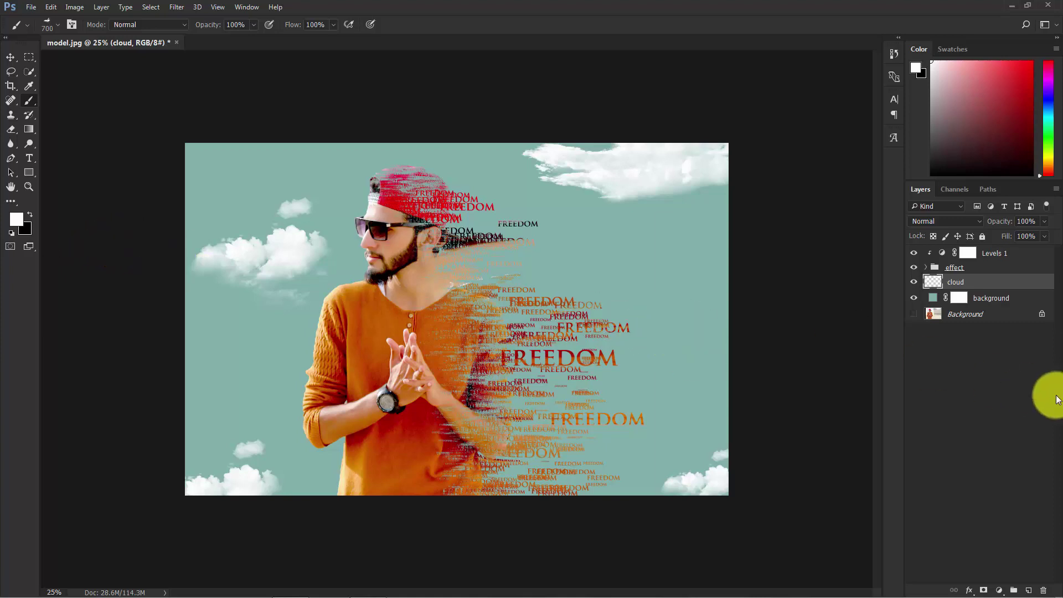
- Compare the original Background photo shown alone with the finished composition, and restore all layers' visibility
click(956, 382)
key(ctrl+minus)
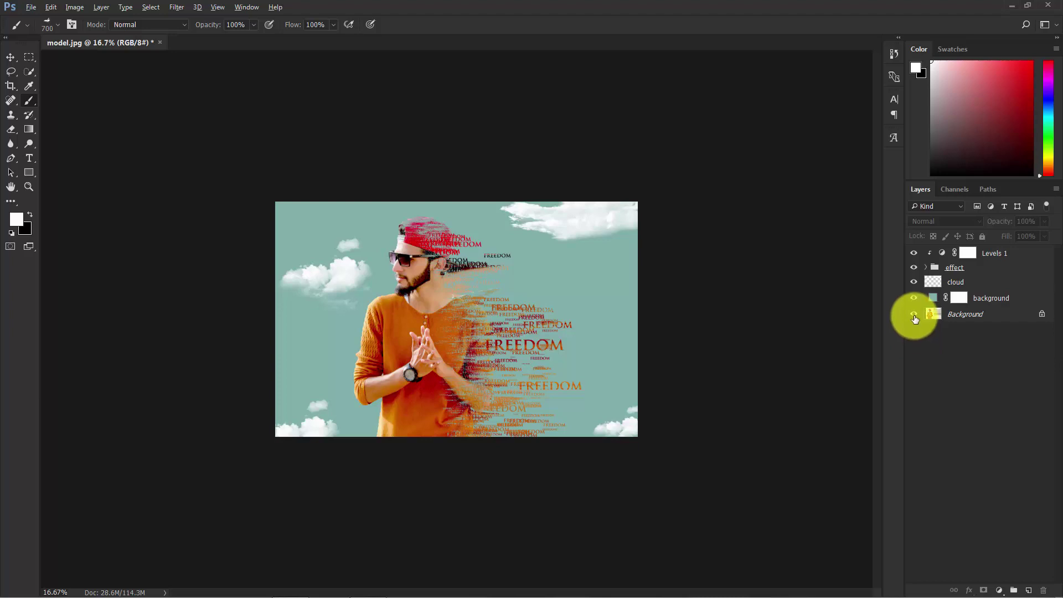
alt+click(914, 315)
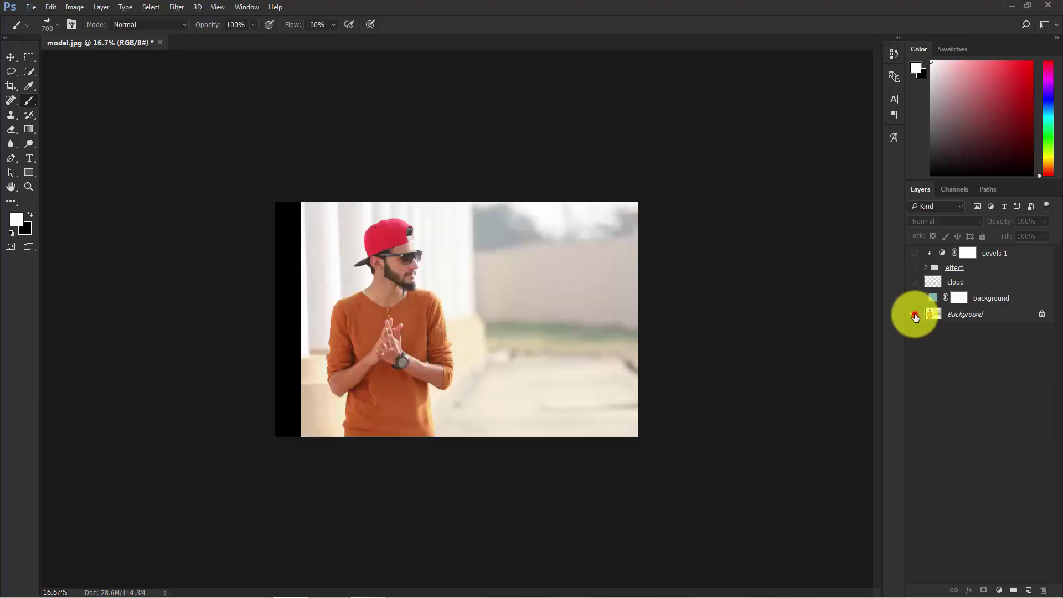
alt+click(914, 315)
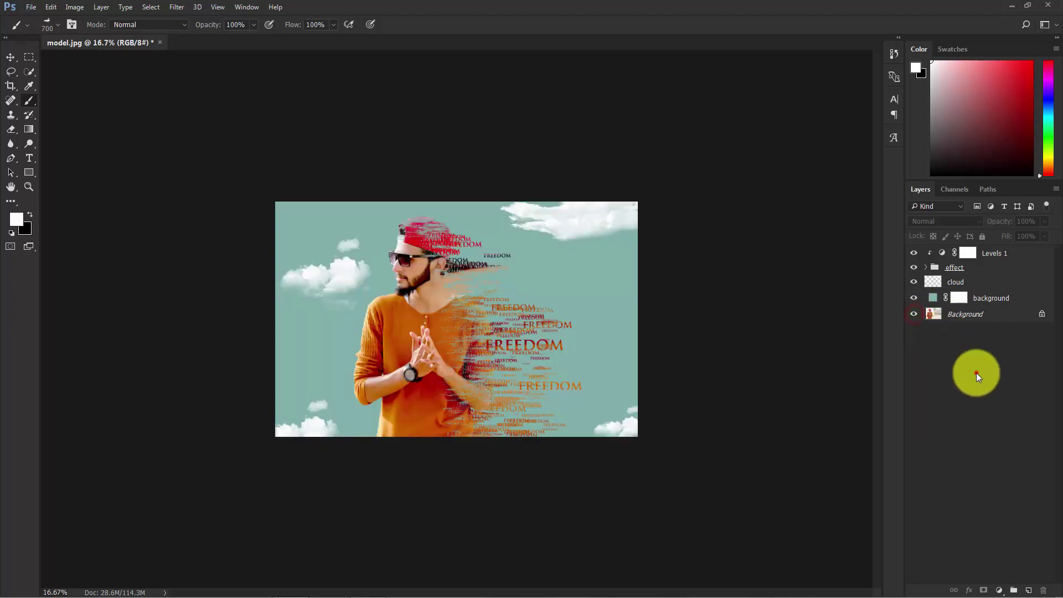
key(ctrl+plus)
key(ctrl+plus)
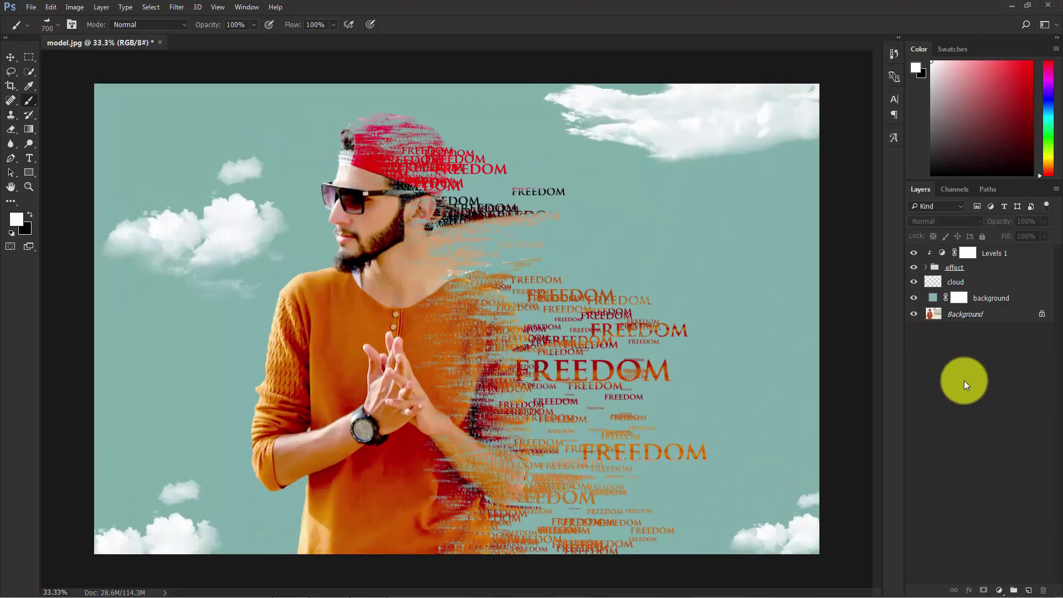